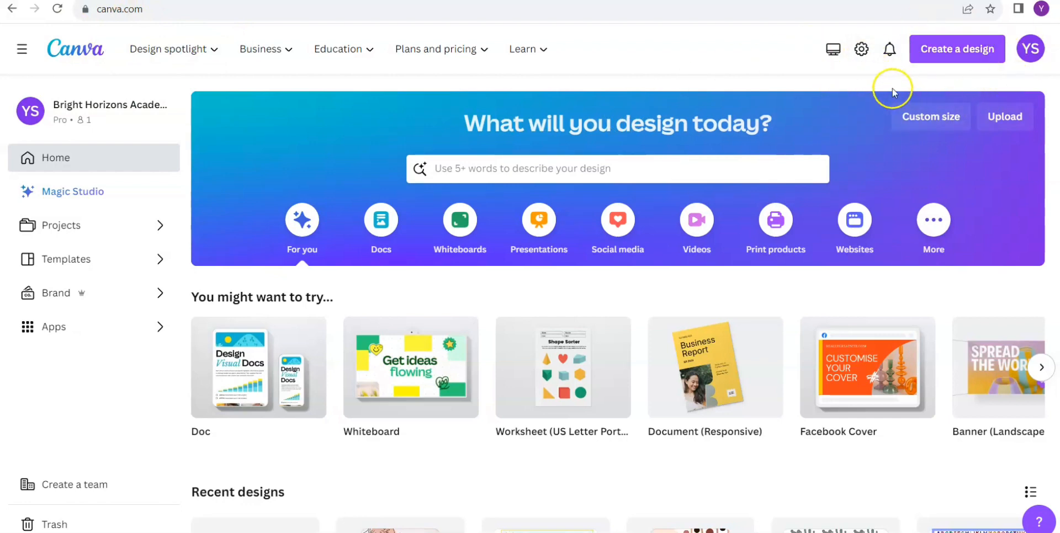
- Create a blank custom-size design using the recent 8.5 × 11 in size
click(955, 58)
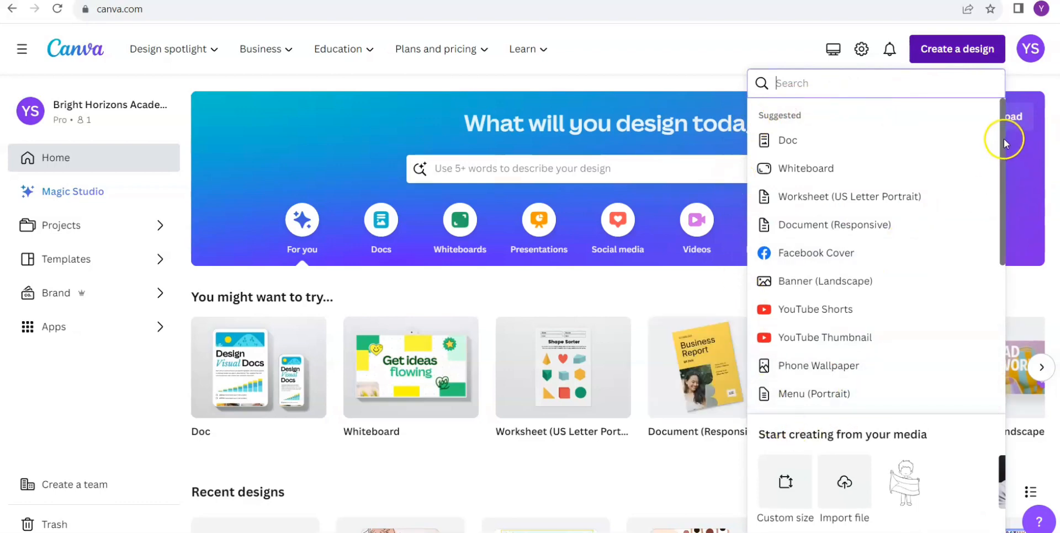
drag(1004, 143, 1017, 220)
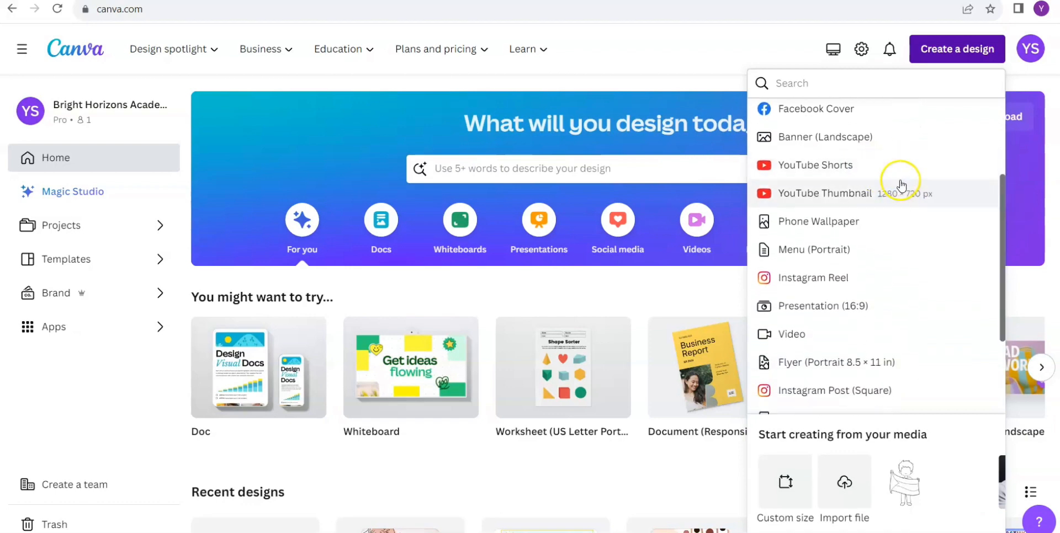
drag(1001, 247, 1004, 113)
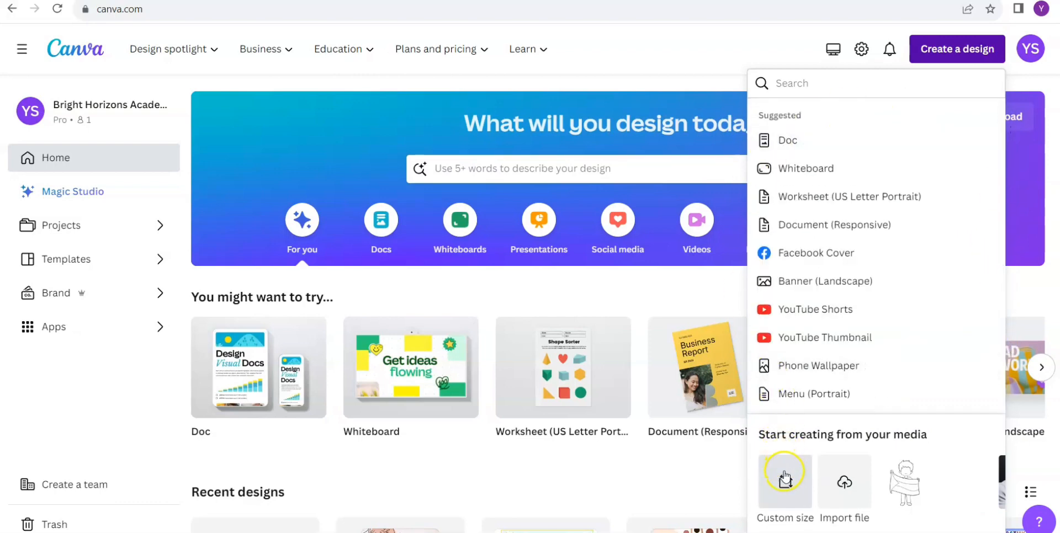
click(783, 493)
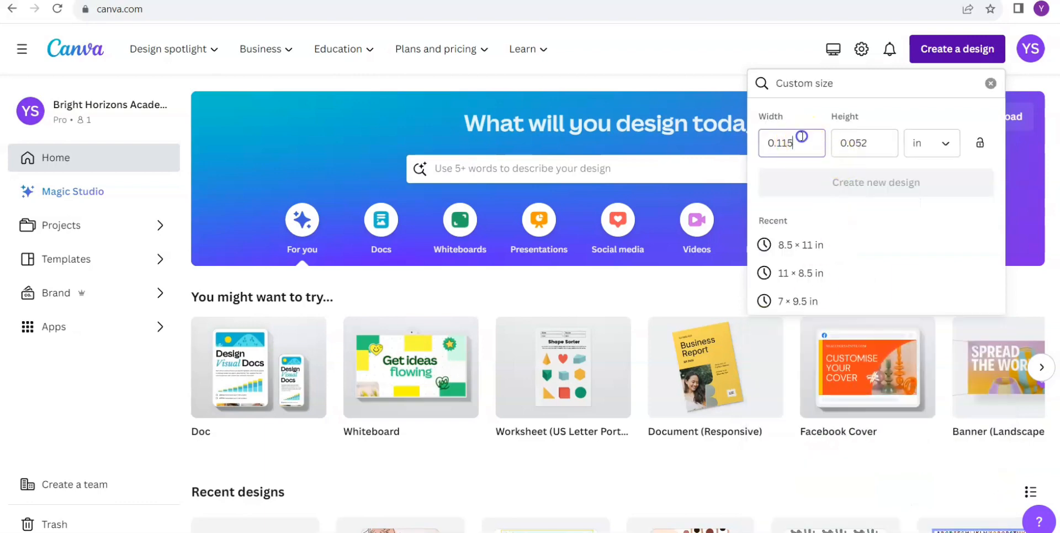
key(BackSpace)
click(871, 144)
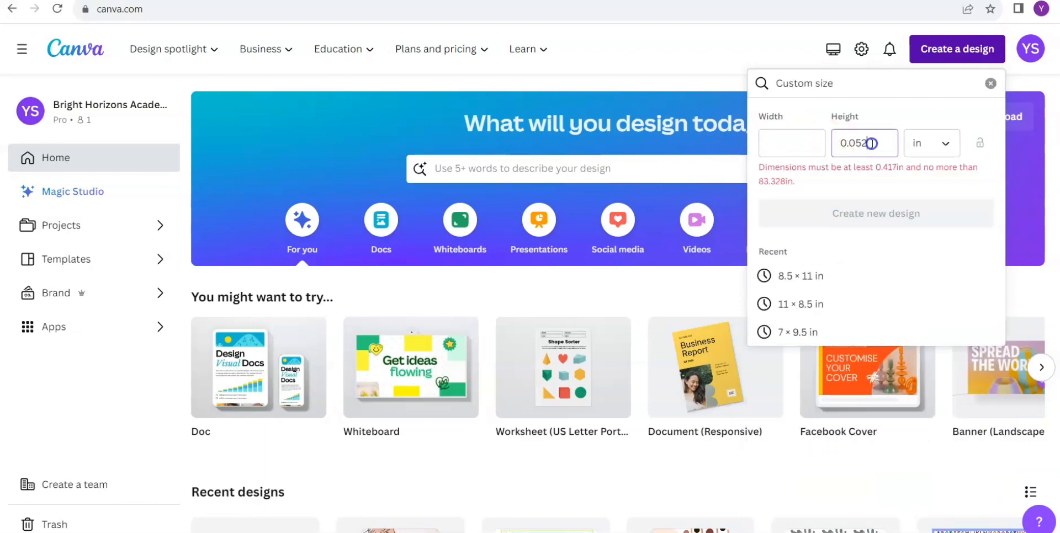
double_click(871, 143)
key(BackSpace)
click(939, 146)
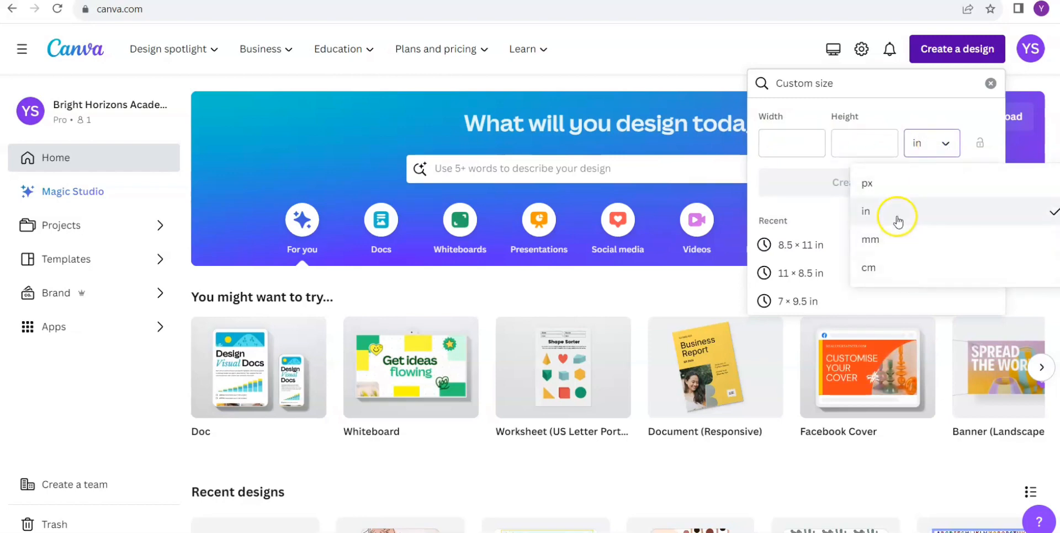
click(817, 212)
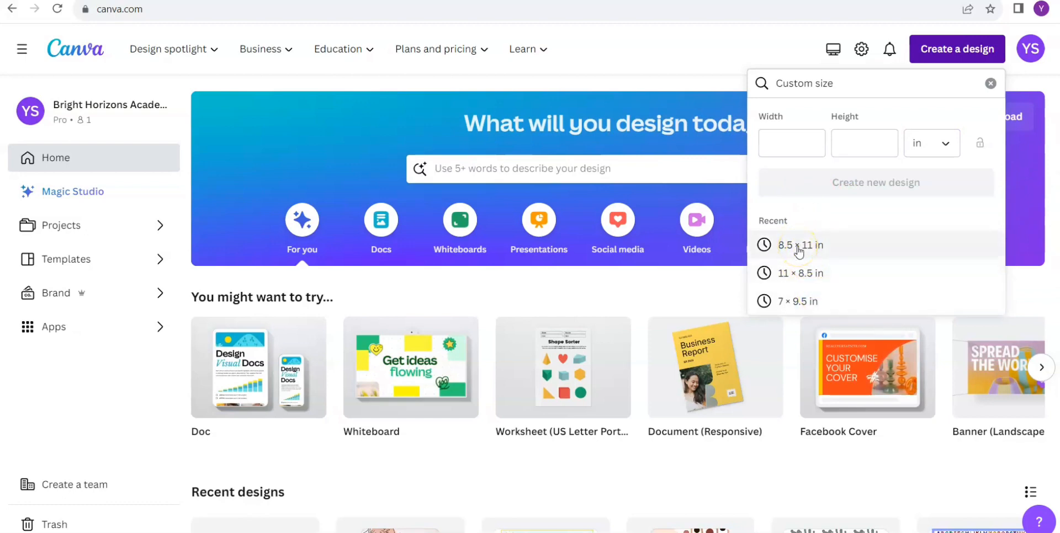
click(826, 248)
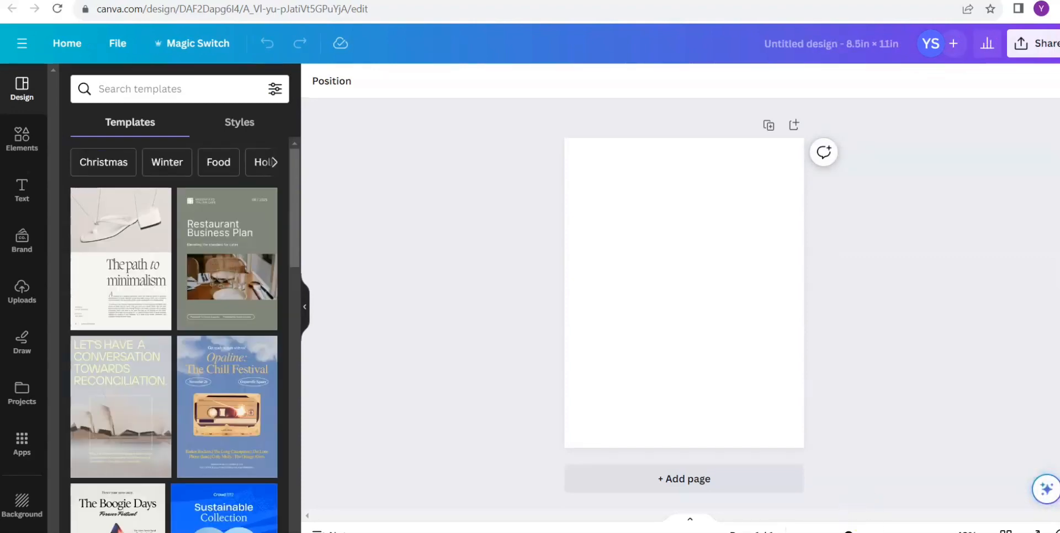
- Enlarge the blank page slightly and search the design templates for "Teacher planner"
mouse_move(848, 532)
mouse_down()
mouse_move(865, 531)
mouse_move(846, 531)
mouse_move(855, 532)
mouse_up()
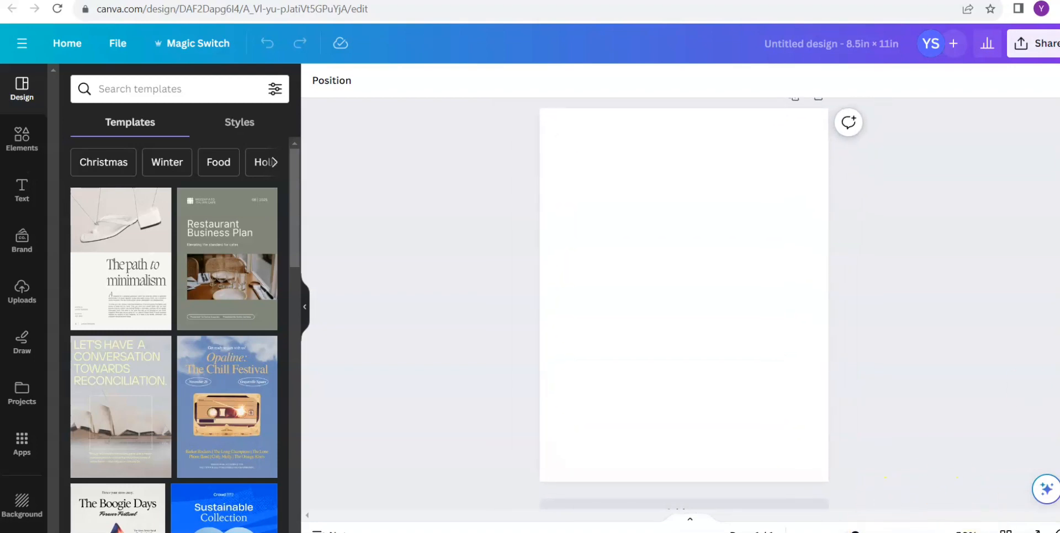
scroll(684, 303, down, 1)
scroll(684, 303, up, 1)
scroll(683, 304, down, 1)
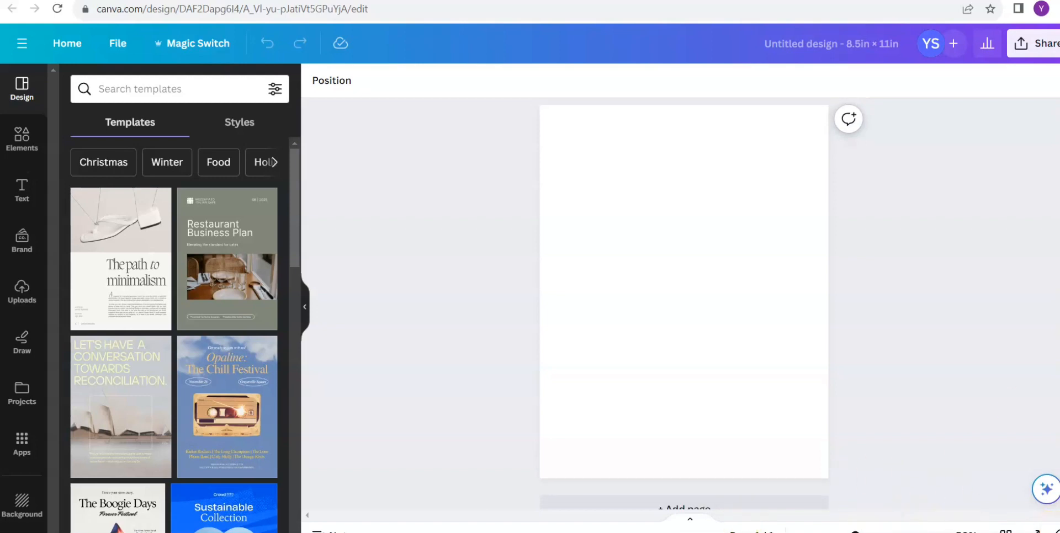
click(502, 223)
click(17, 94)
mouse_move(125, 216)
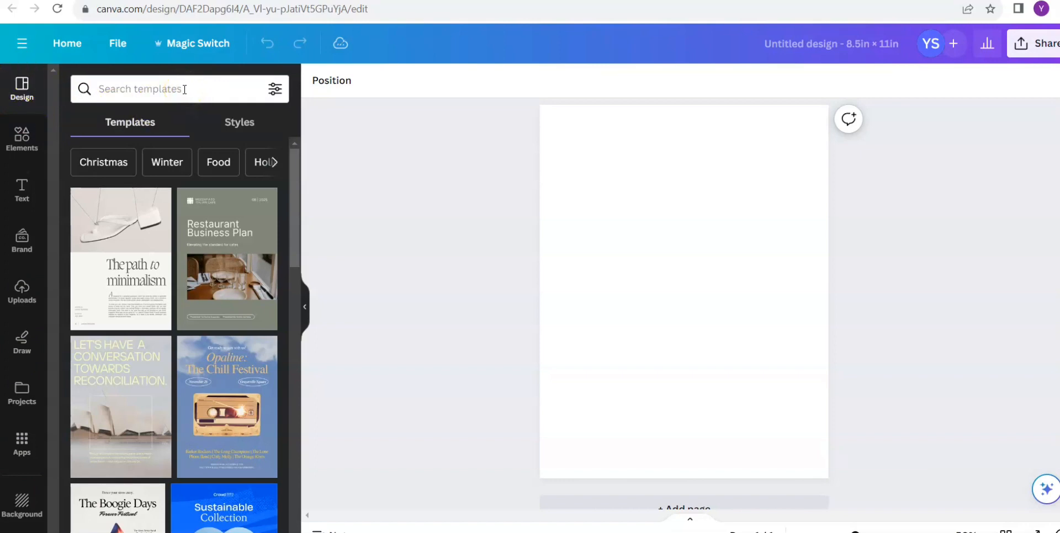
click(156, 100)
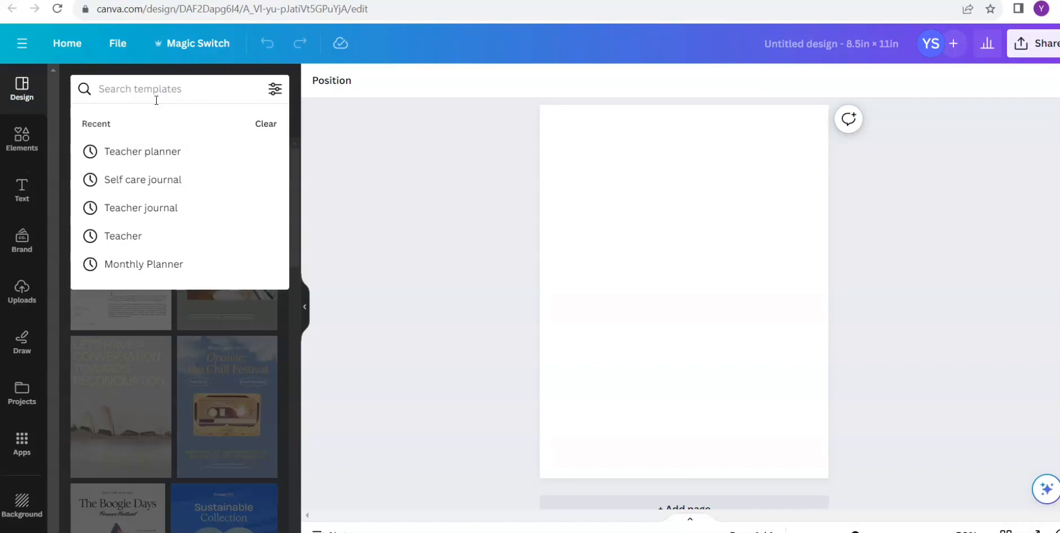
click(182, 158)
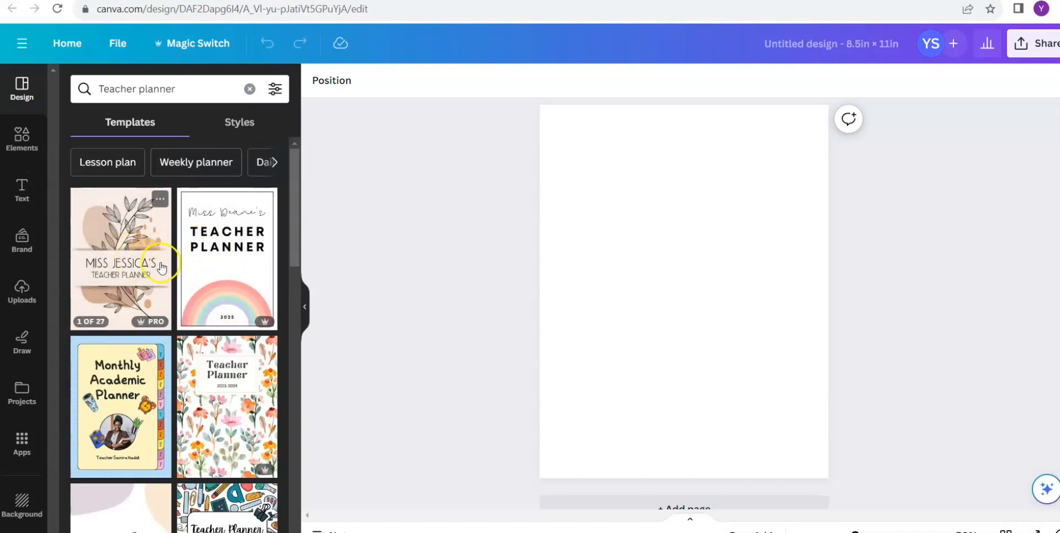
- Try the cover page of the Brown Organic Abstract Boho Ultimate Teacher Planner template, undo it, and return to the template results
click(156, 262)
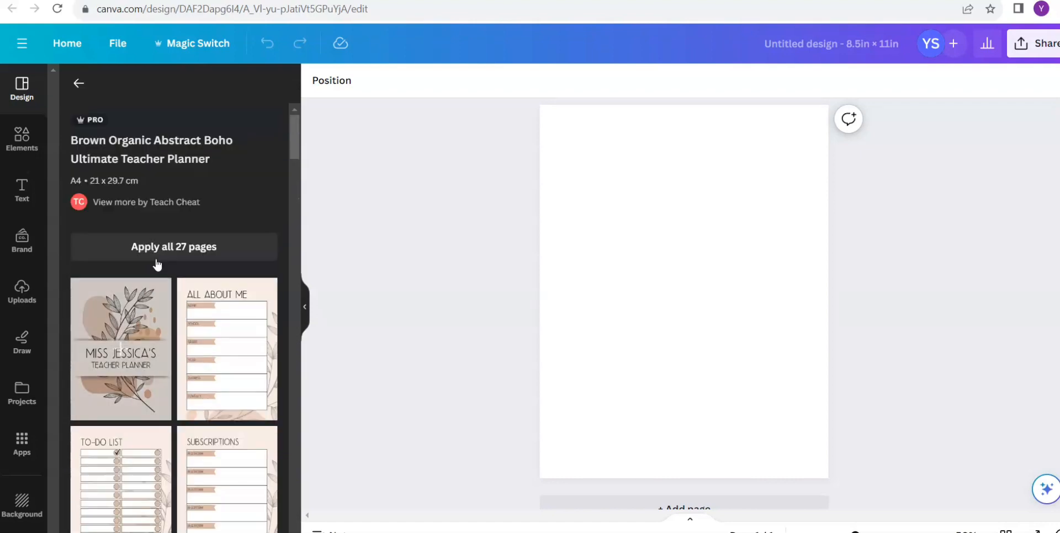
mouse_move(295, 147)
mouse_down()
mouse_move(300, 175)
mouse_move(298, 138)
mouse_move(298, 213)
mouse_move(298, 138)
mouse_move(302, 169)
mouse_move(290, 137)
mouse_up()
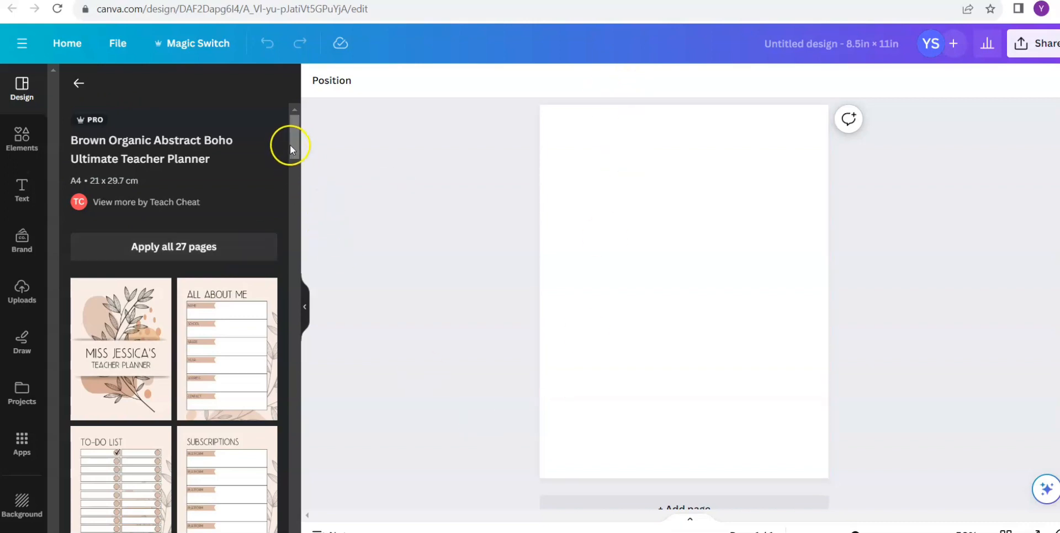
drag(294, 152, 278, 114)
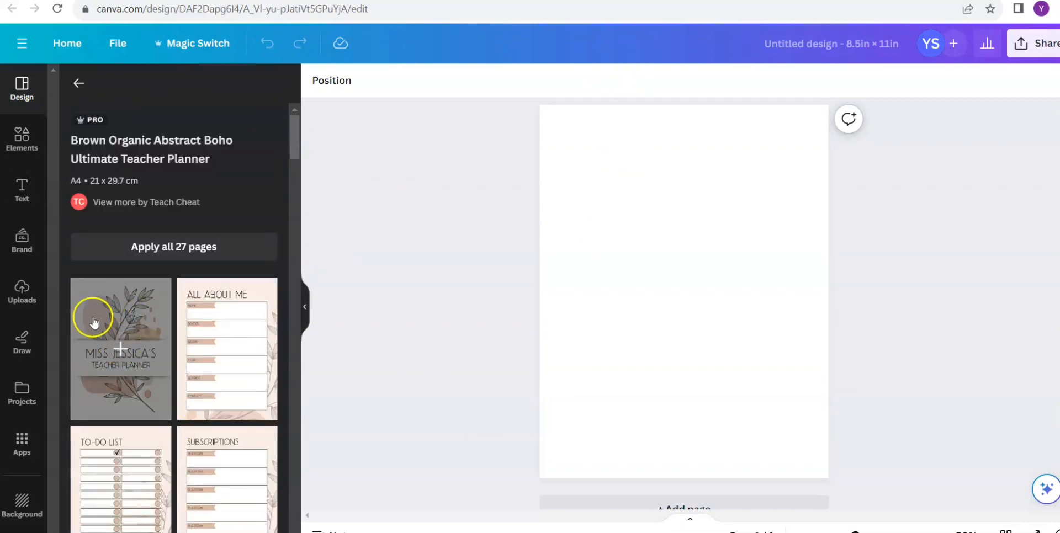
click(125, 312)
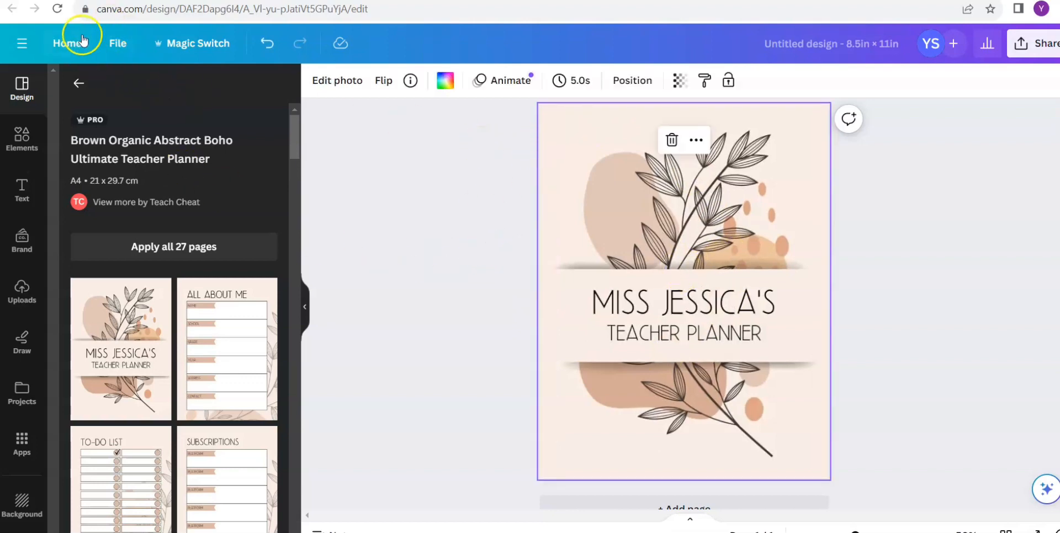
click(268, 45)
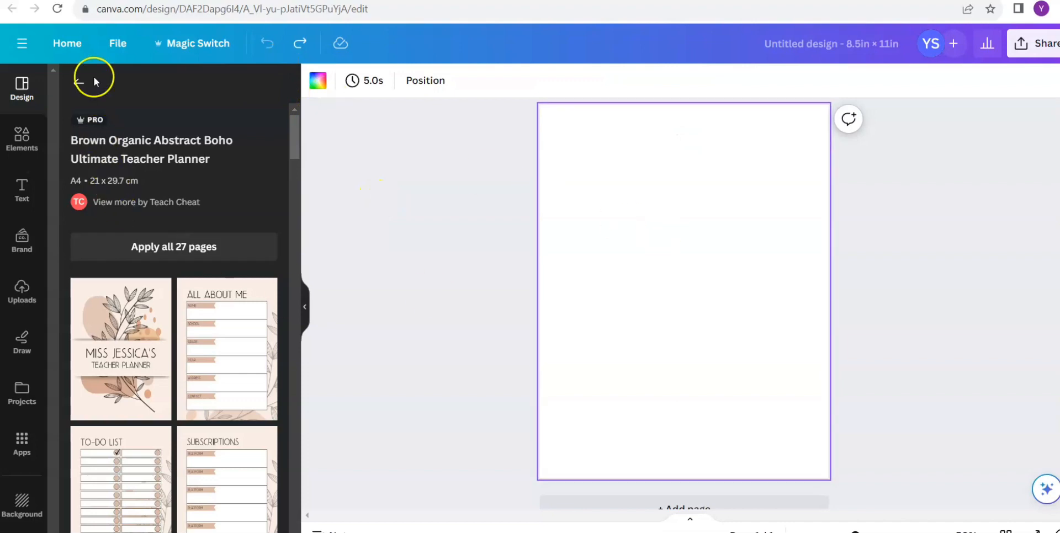
click(78, 81)
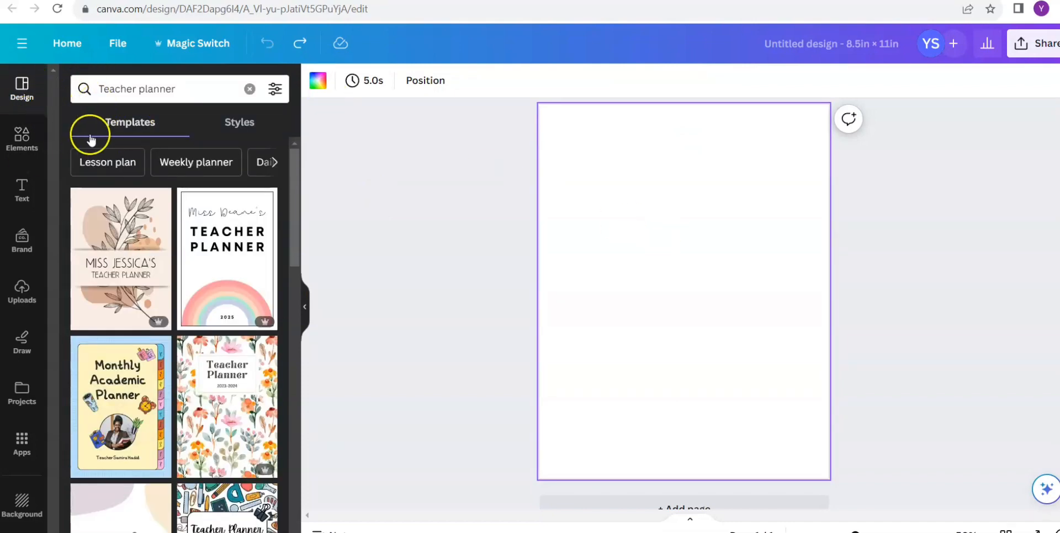
- Replace the template search with "Number flashcards"
click(250, 89)
text(flash)
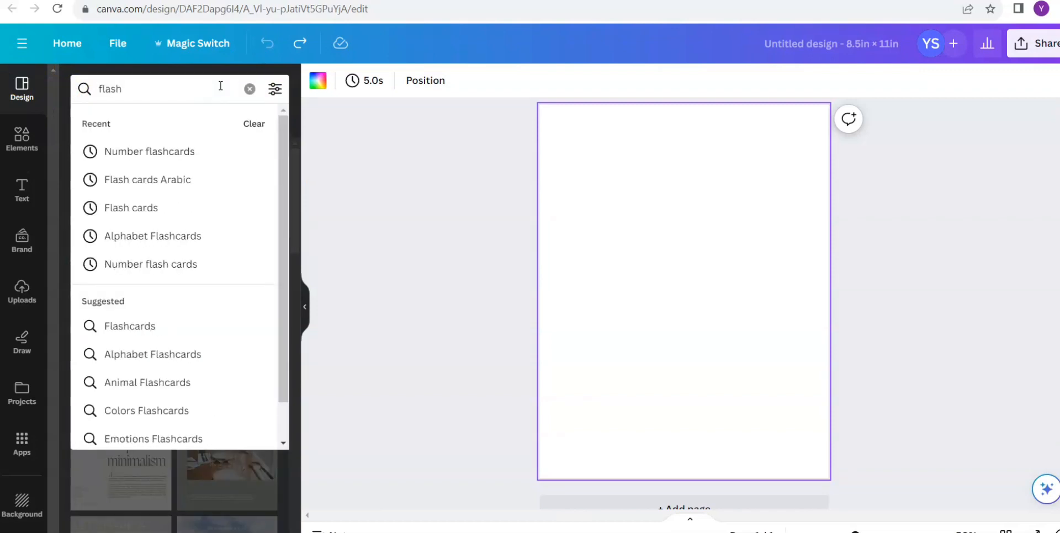
key(Down)
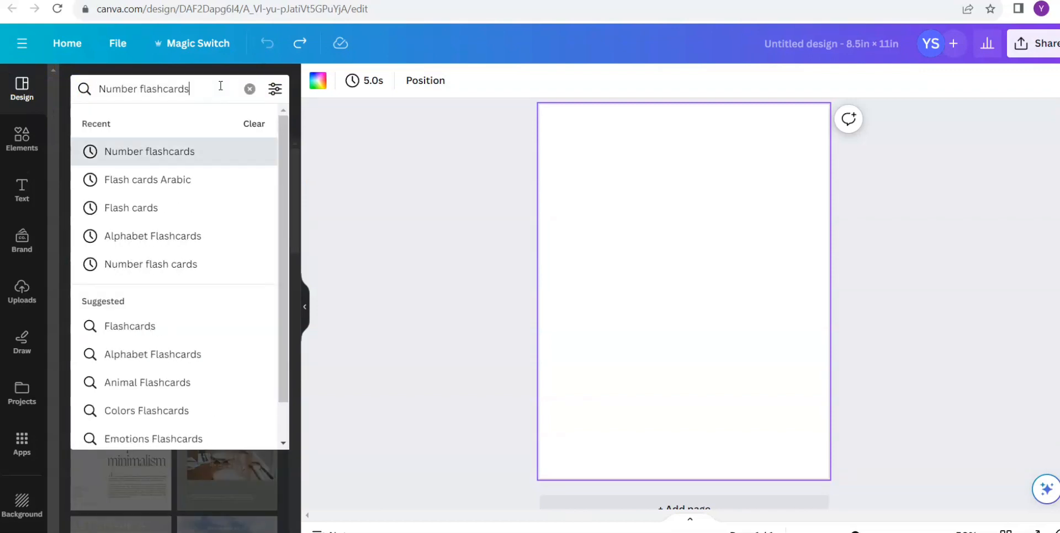
key(Return)
- Search the templates for "labels" instead
drag(220, 88, 98, 76)
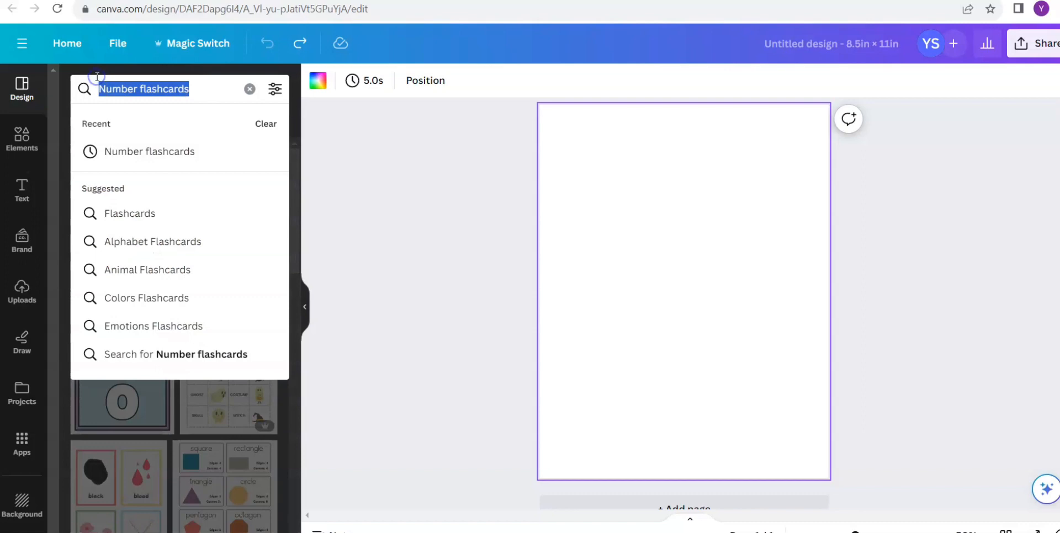
key(BackSpace)
text(labe)
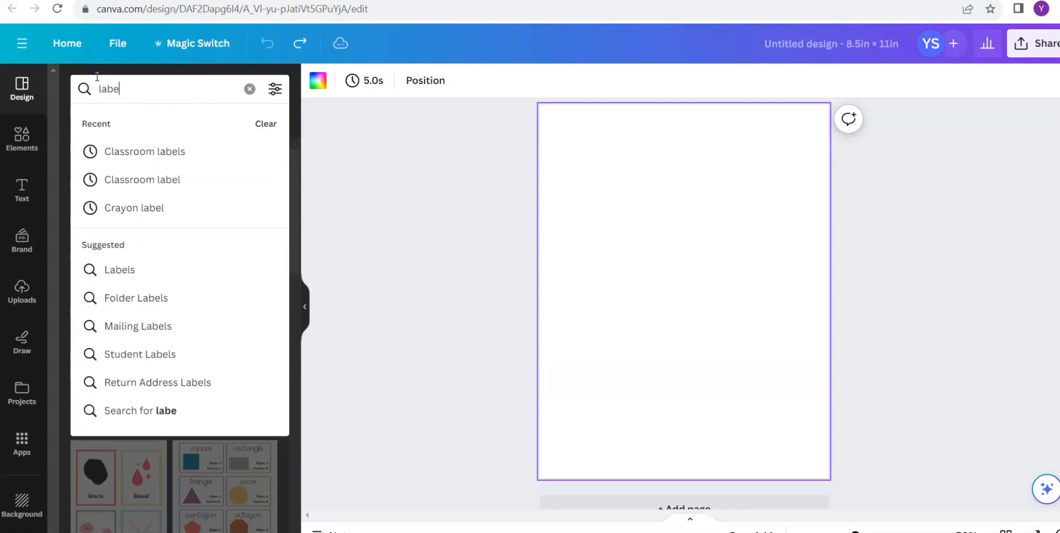
text(ls)
key(Return)
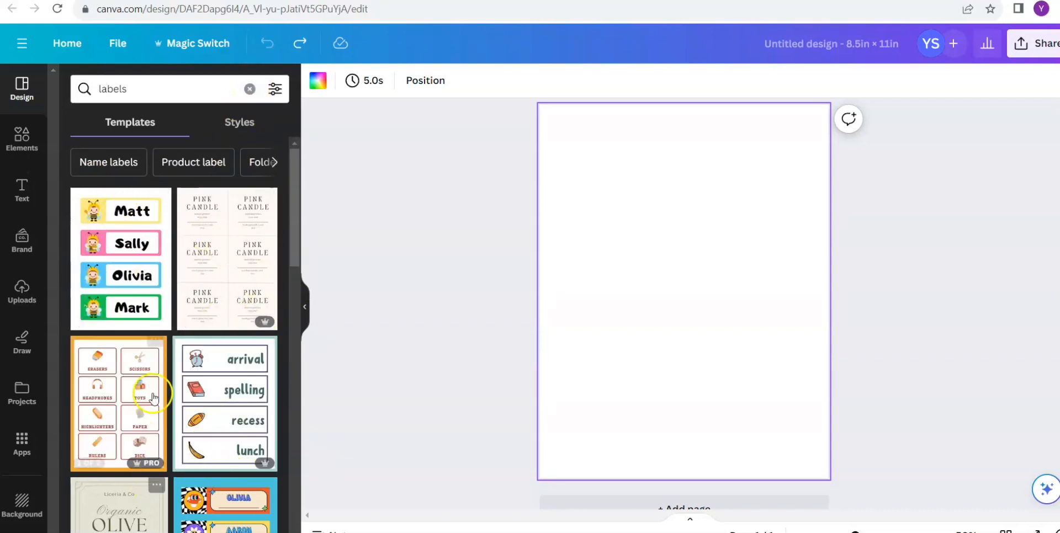
- Try the name tag page of the Colorful Illustration Bees Name Label template, undo it, and clear the template search
click(131, 272)
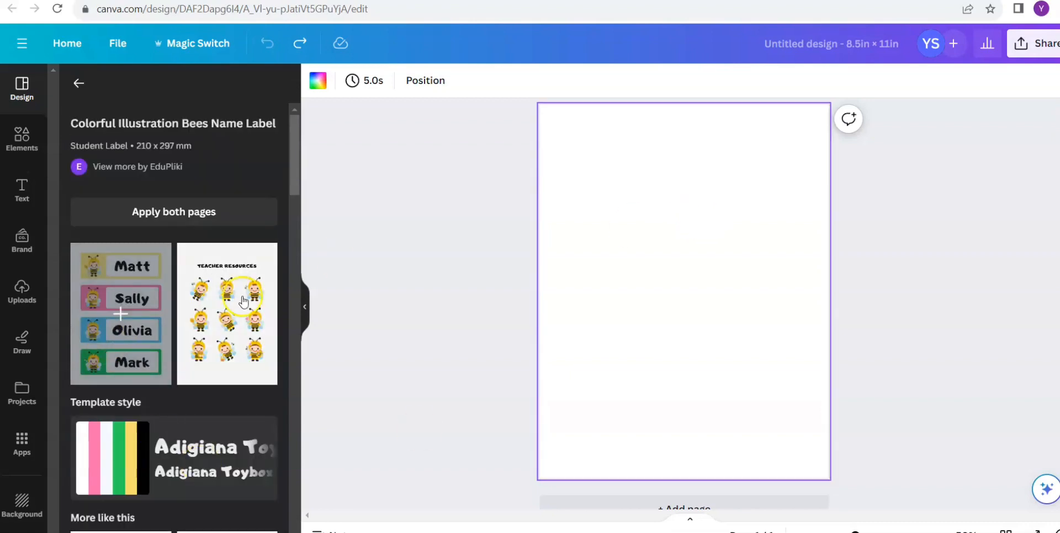
click(142, 274)
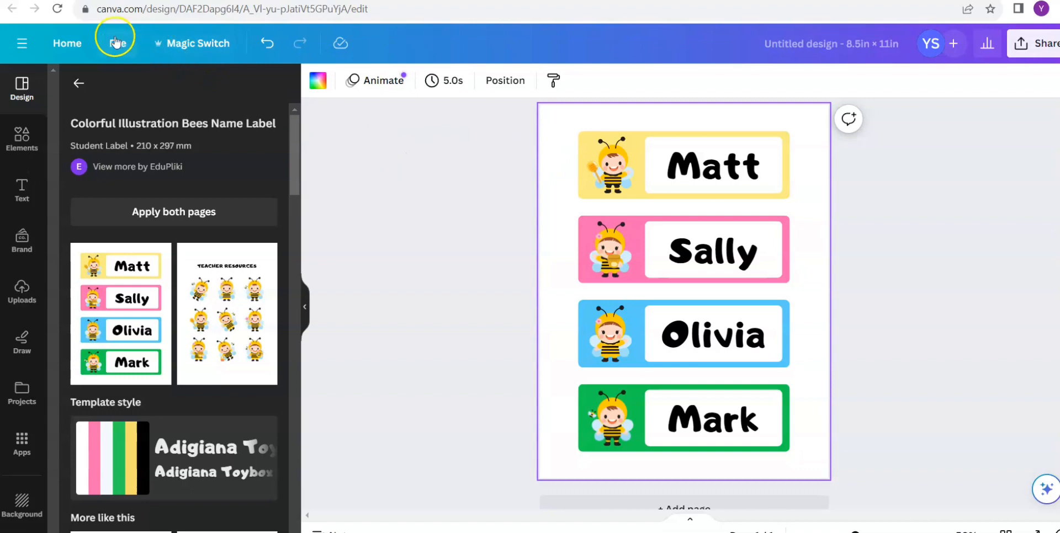
click(266, 43)
click(77, 83)
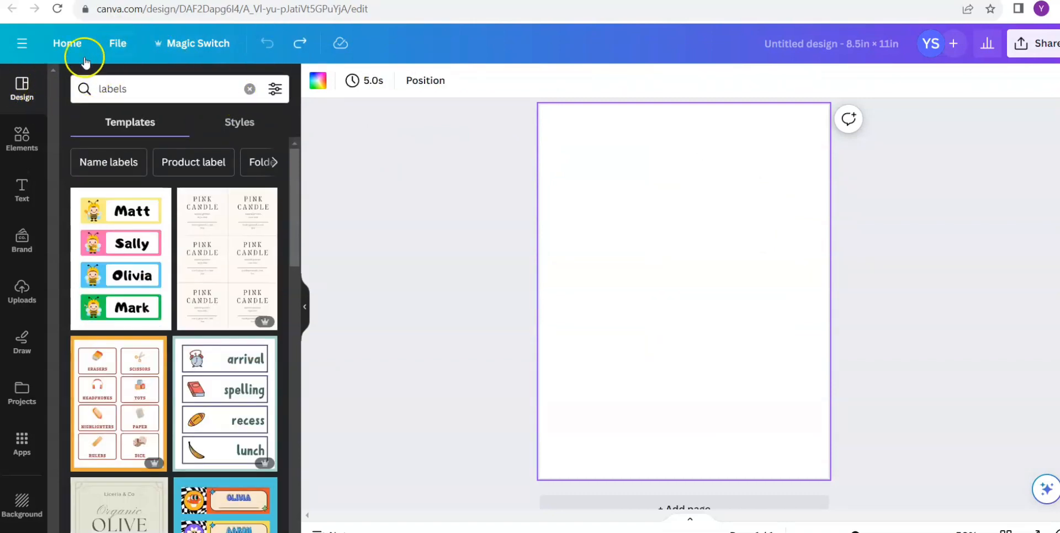
click(250, 89)
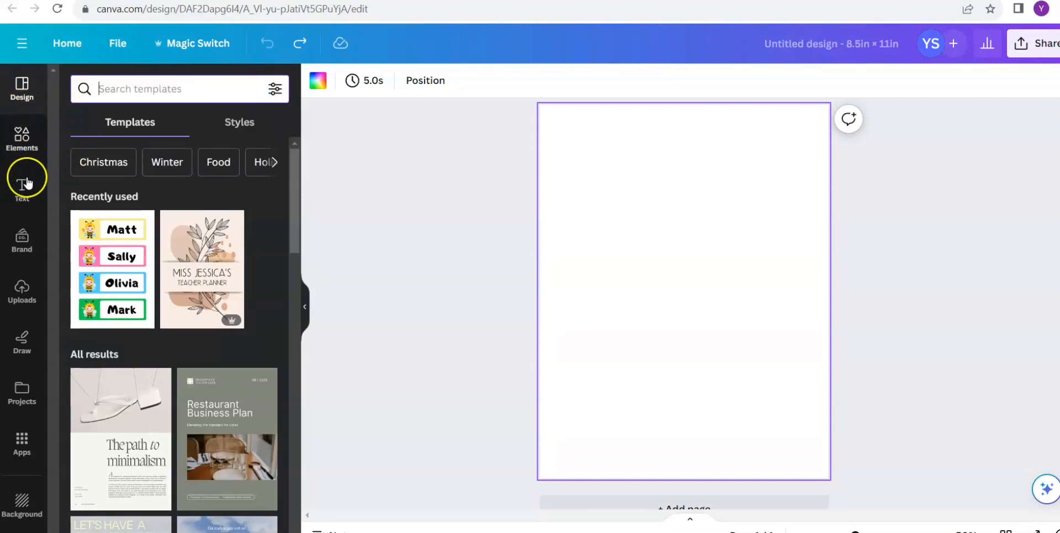
- Switch to the elements library and clear its recent searches
click(22, 138)
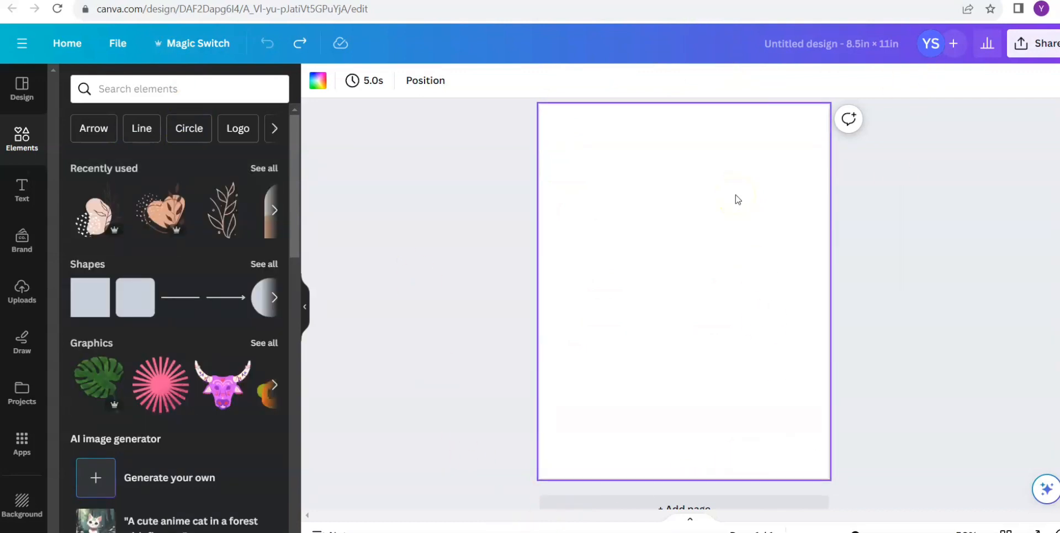
click(137, 88)
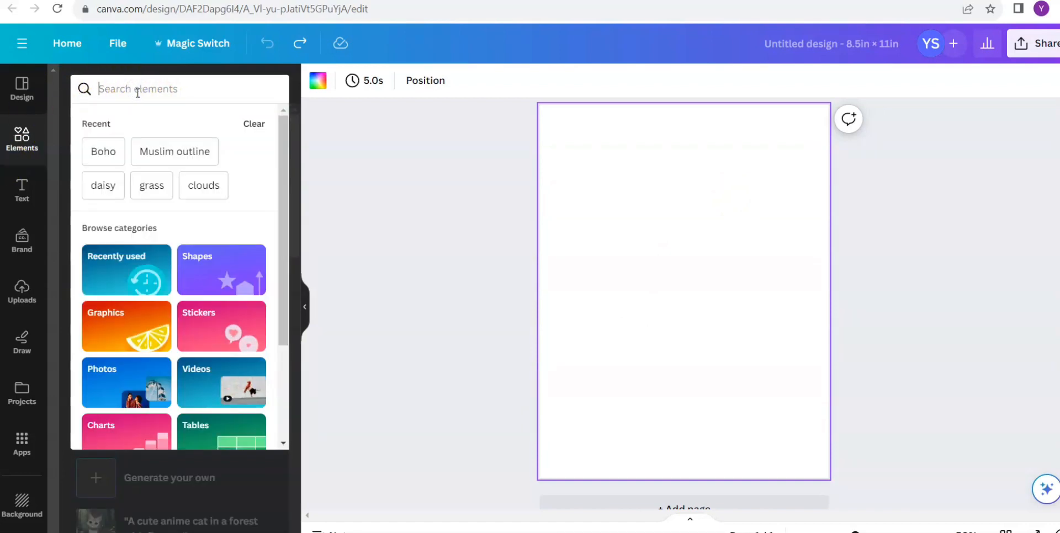
click(251, 124)
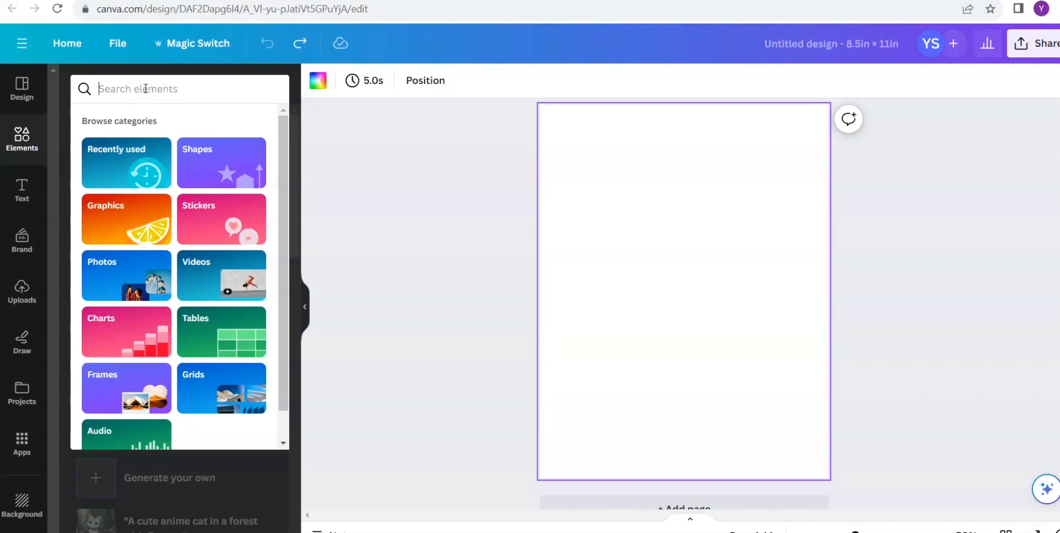
- Search the elements for "bee" and limit the results to graphics
text(bee)
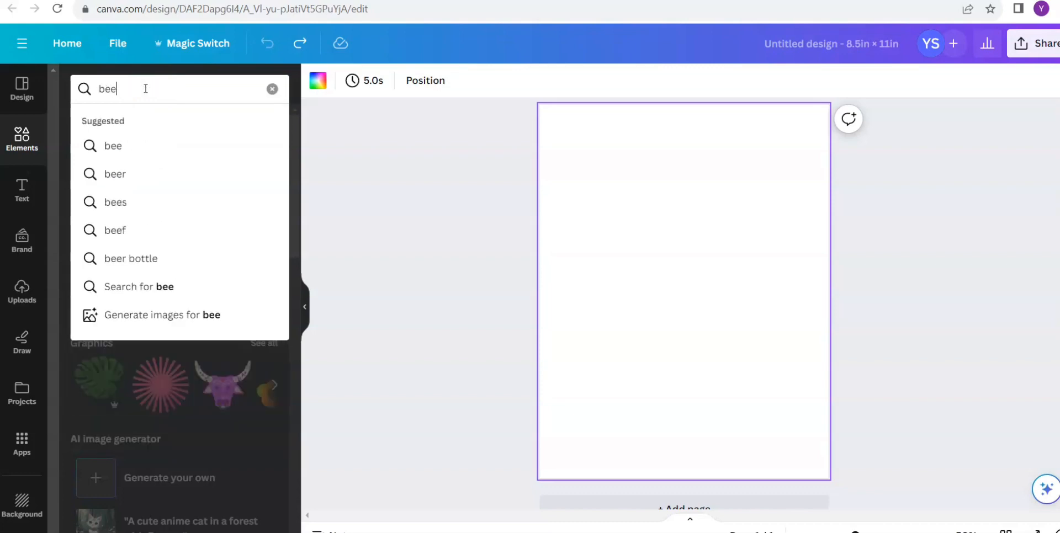
key(Return)
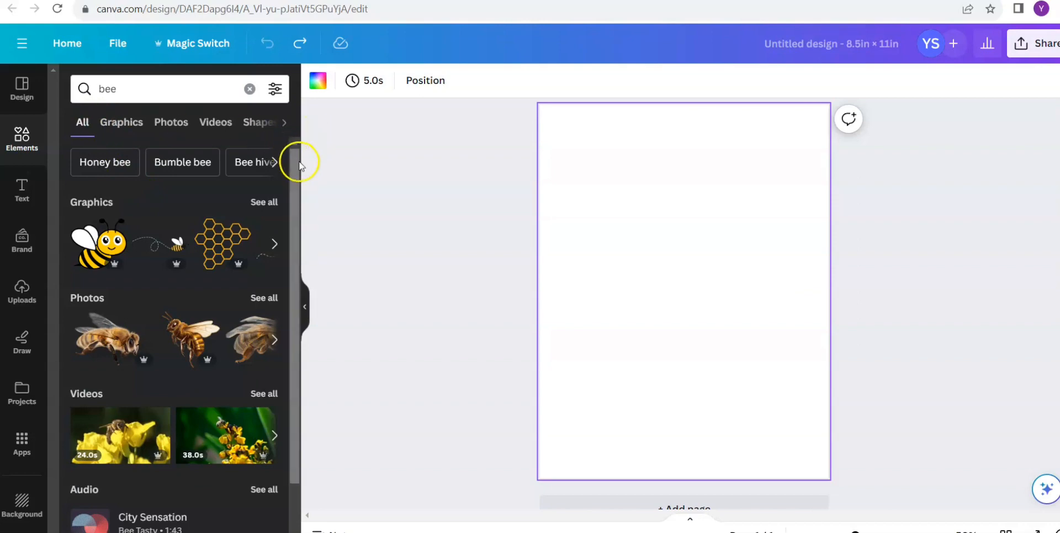
mouse_move(297, 164)
mouse_down()
mouse_move(297, 183)
mouse_move(293, 149)
mouse_up()
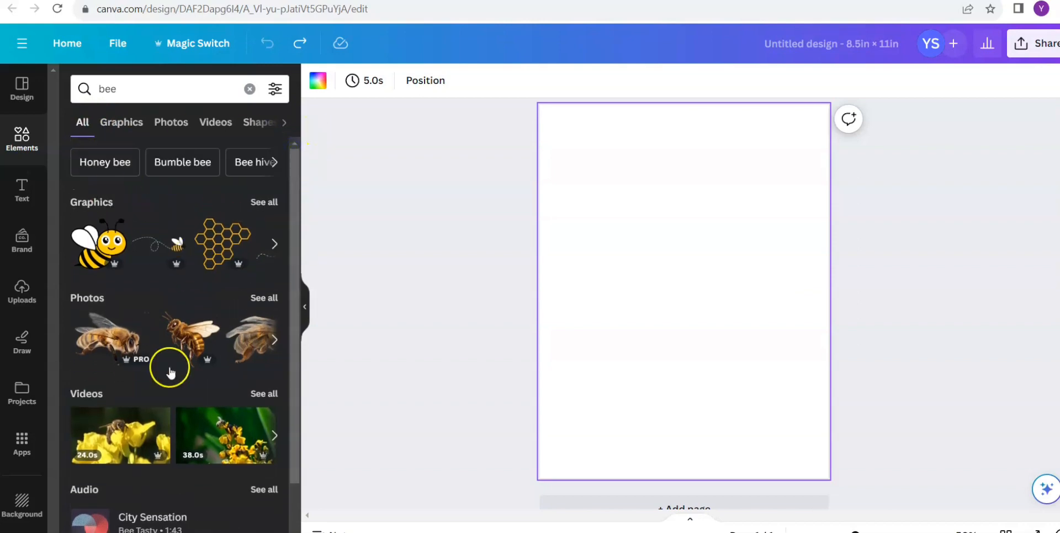
click(140, 127)
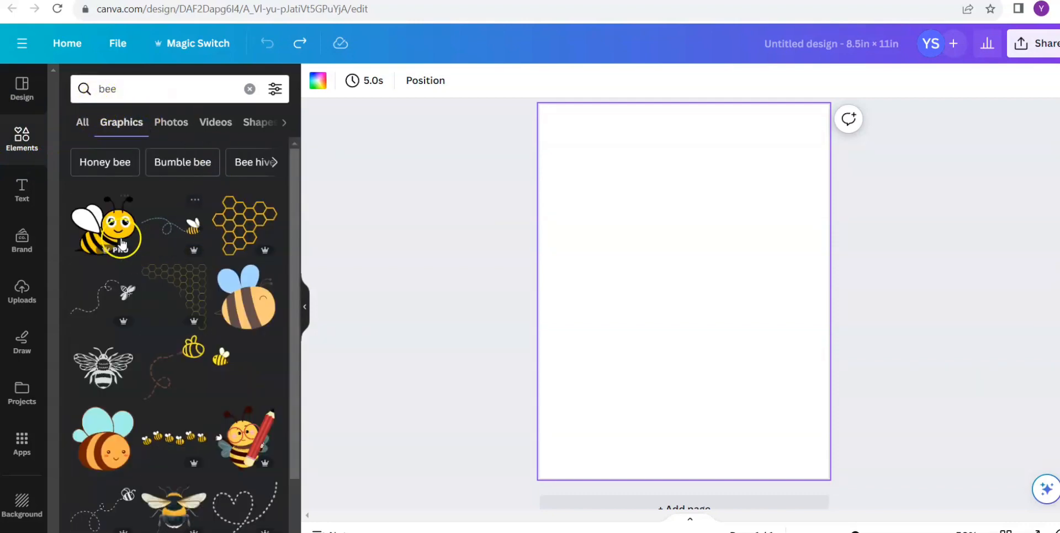
- Add the smiling cartoon bee graphic, move it to the page's upper-left area and shrink it
click(118, 239)
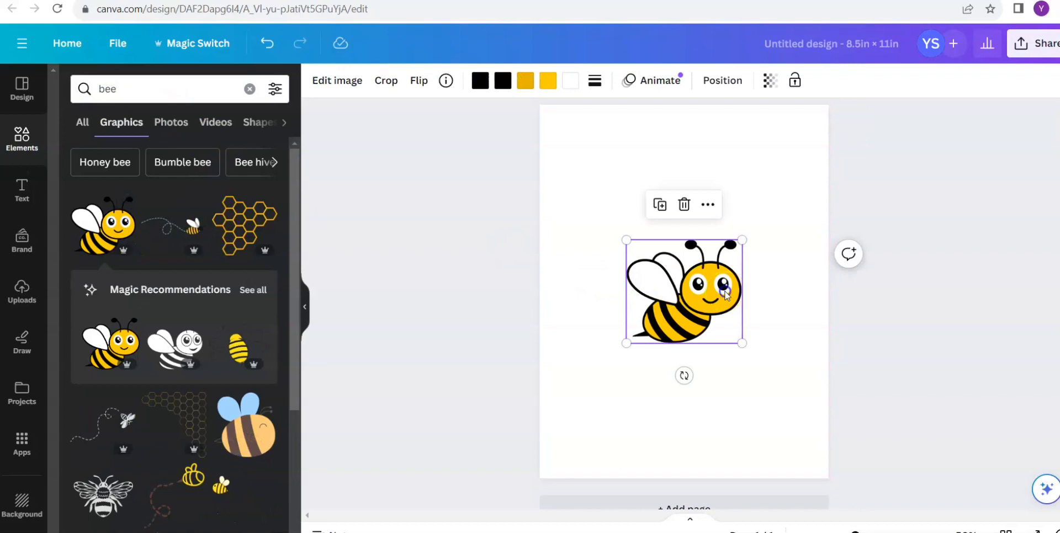
drag(725, 294, 667, 209)
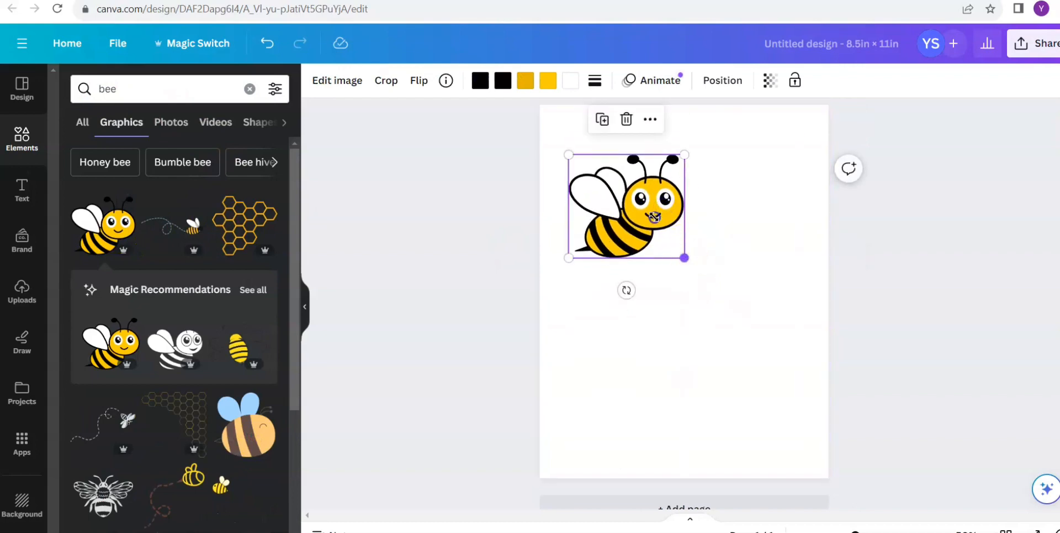
drag(684, 257, 626, 191)
- Try recolouring the bee's yellow body with the light red from the Brand Kit palette, and undo the change
click(549, 82)
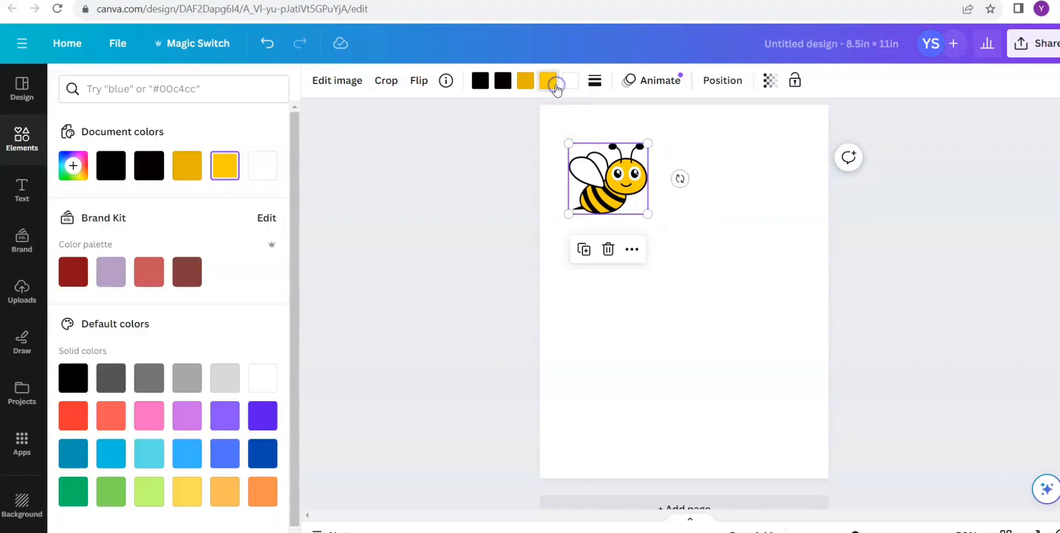
click(155, 269)
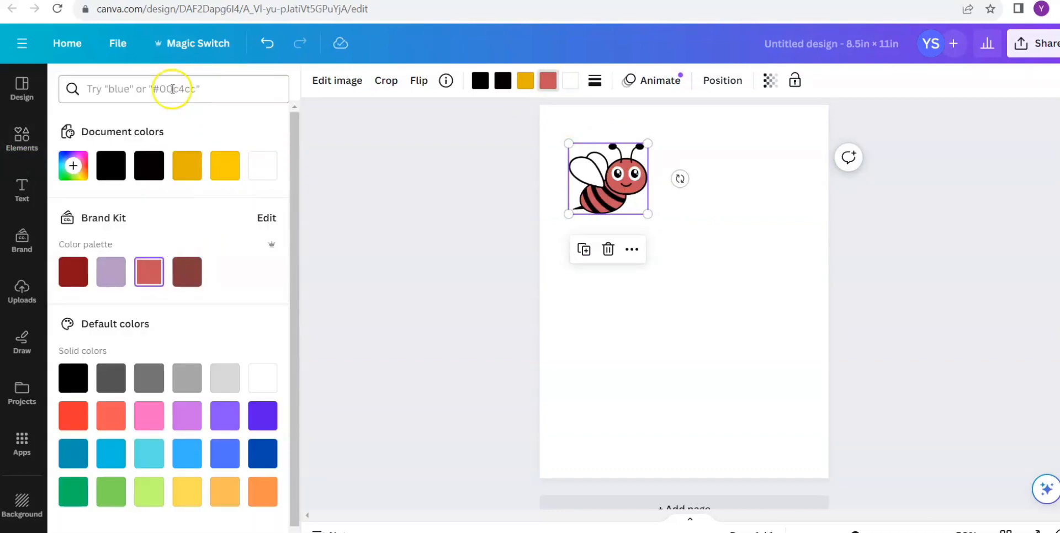
click(267, 45)
click(519, 183)
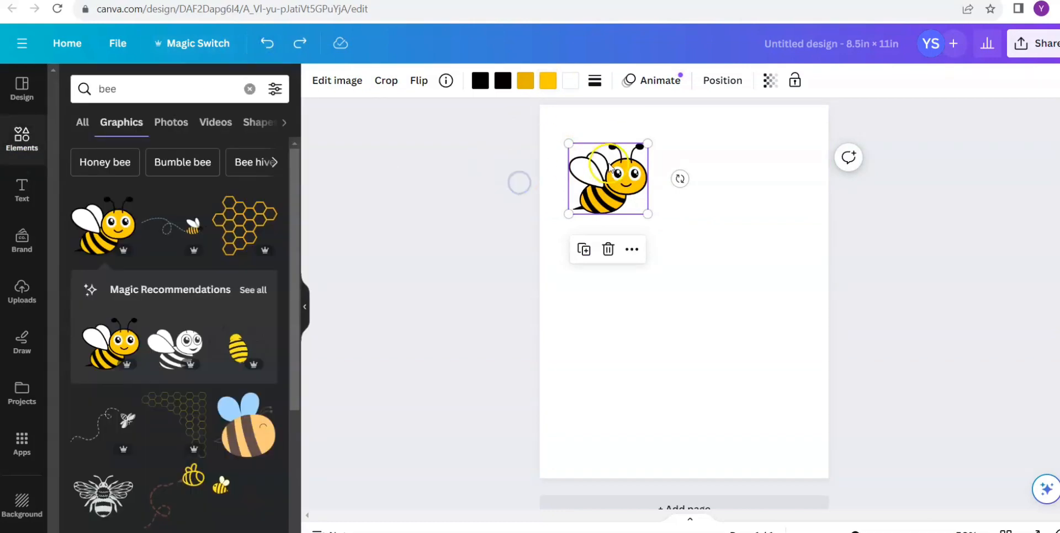
- Move the cartoon bee slightly closer to the page's upper-left corner and browse the other bee graphics
mouse_move(609, 163)
mouse_down()
mouse_move(600, 142)
mouse_move(602, 153)
mouse_up()
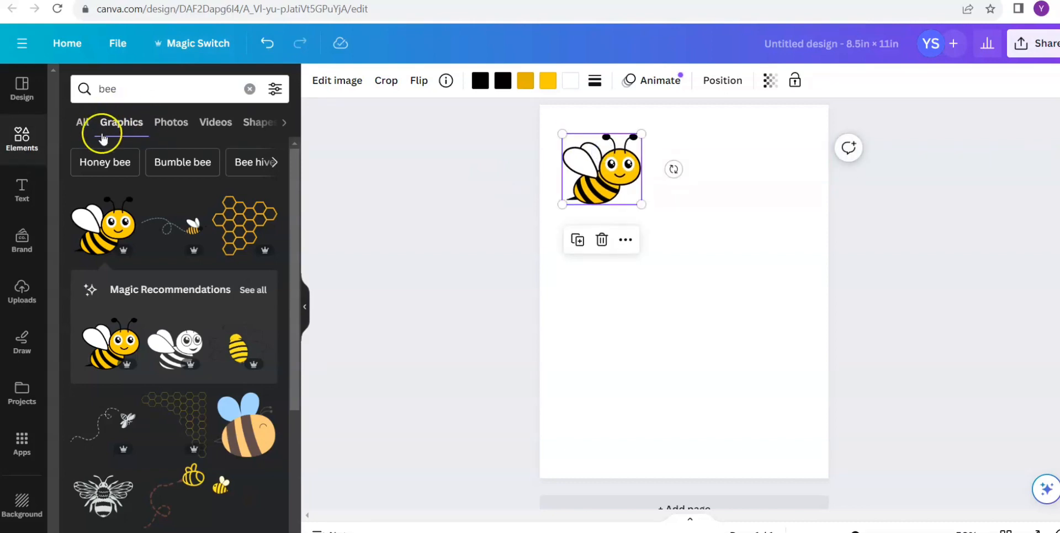
drag(293, 194, 314, 370)
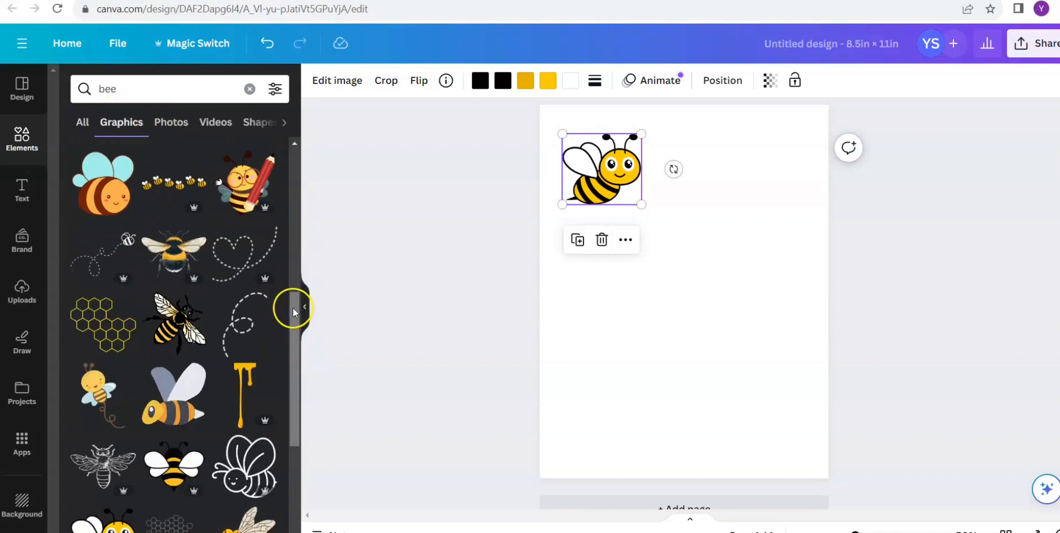
drag(293, 307, 310, 146)
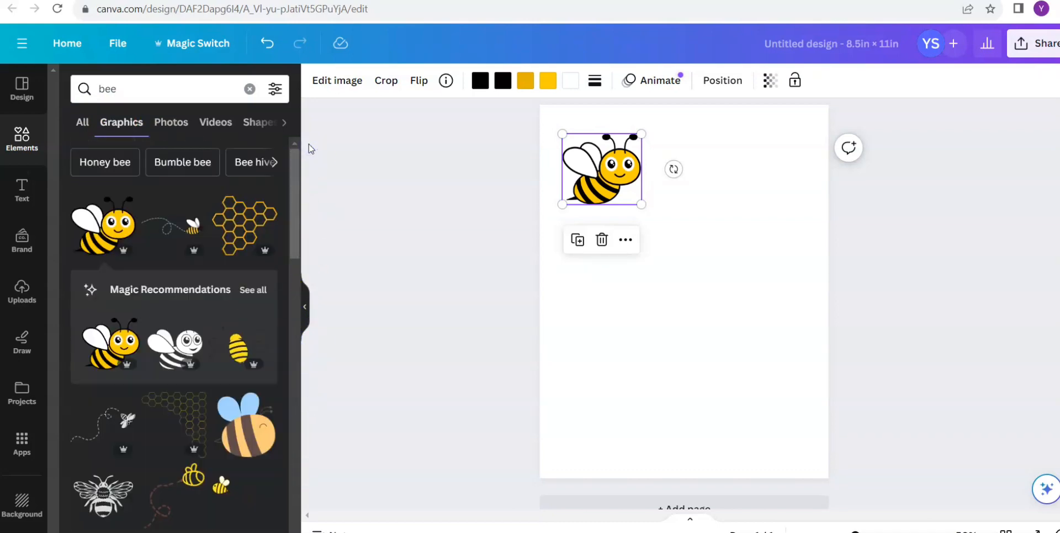
- Limit the bee results to photos, add the photo of a bee on a purple flower, and shrink it beside the cartoon bee
click(171, 132)
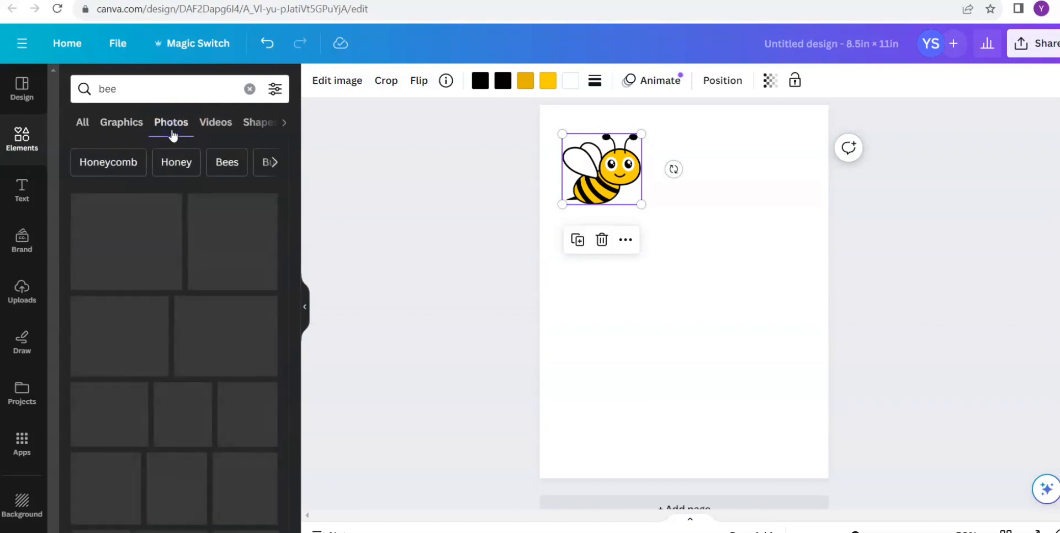
drag(292, 223, 311, 399)
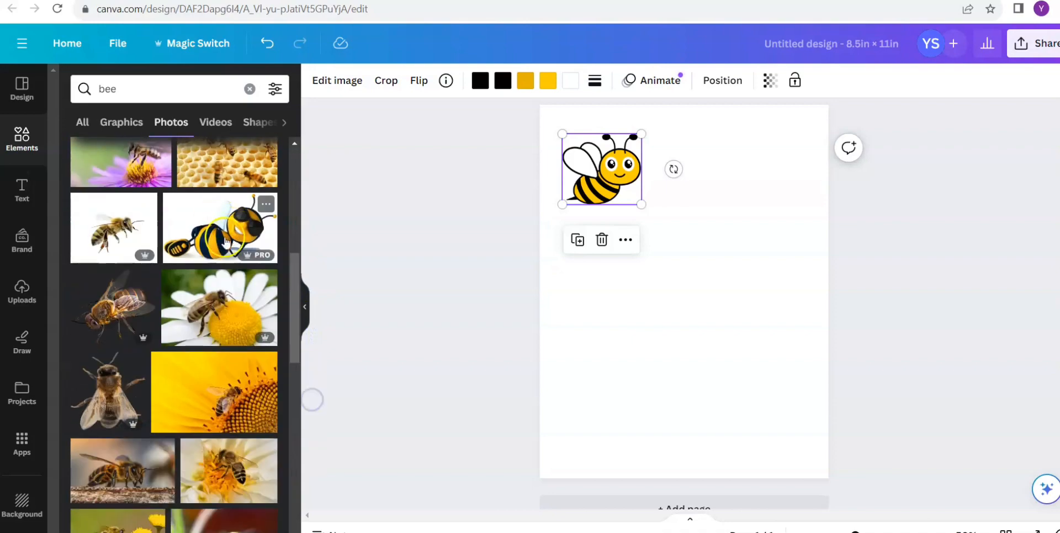
drag(296, 299, 323, 220)
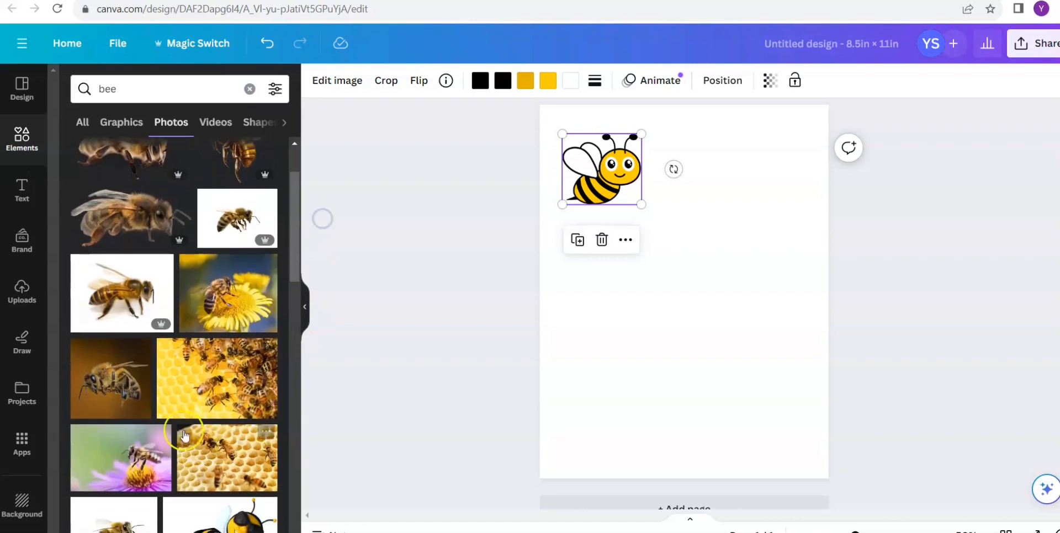
click(145, 450)
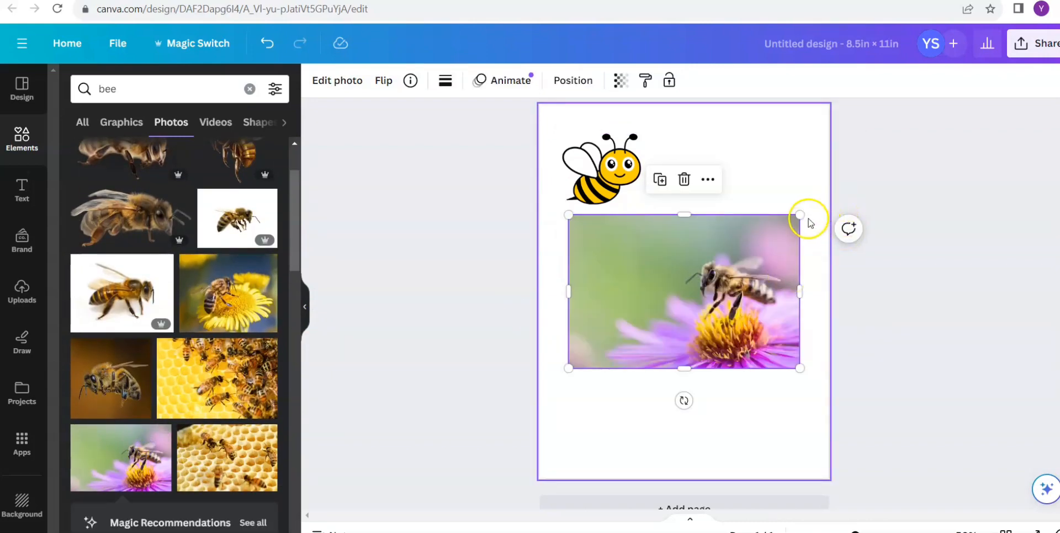
drag(800, 214, 743, 216)
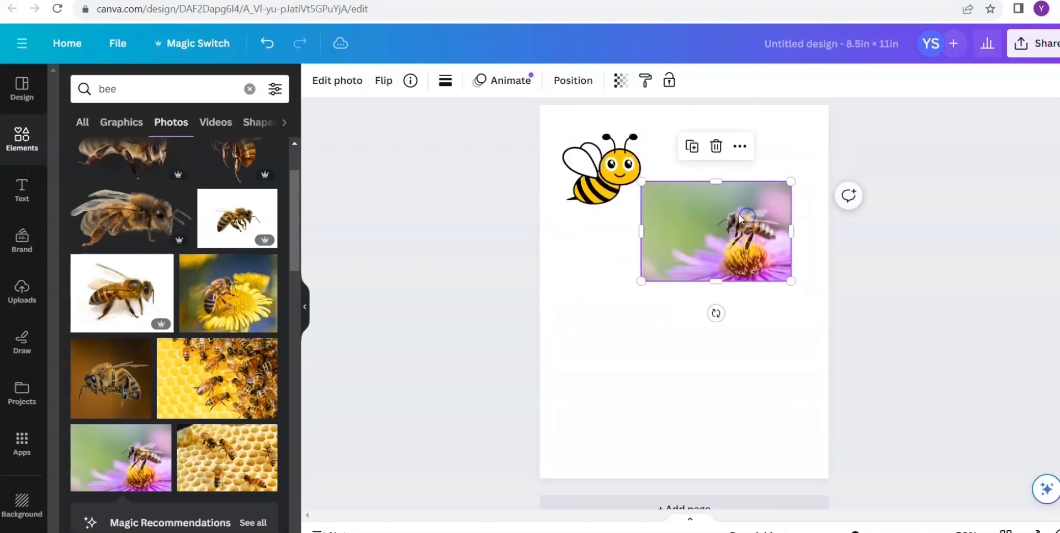
- Bring the cartoon bee to the front, shrink it to about 1.74 × 1.56 in and place it over the photo's upper-left corner
click(612, 272)
click(618, 200)
drag(596, 198, 606, 164)
click(723, 80)
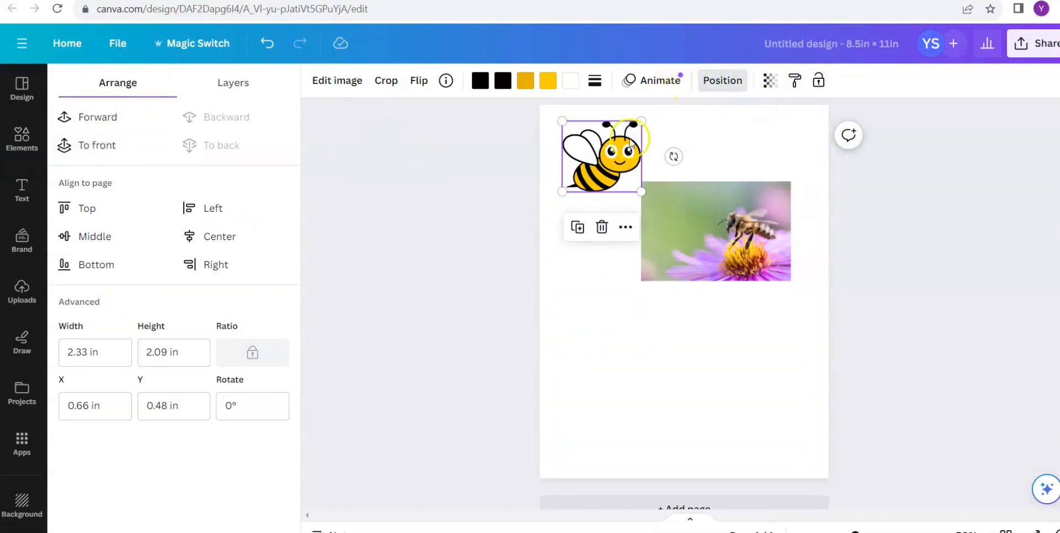
click(662, 138)
click(618, 160)
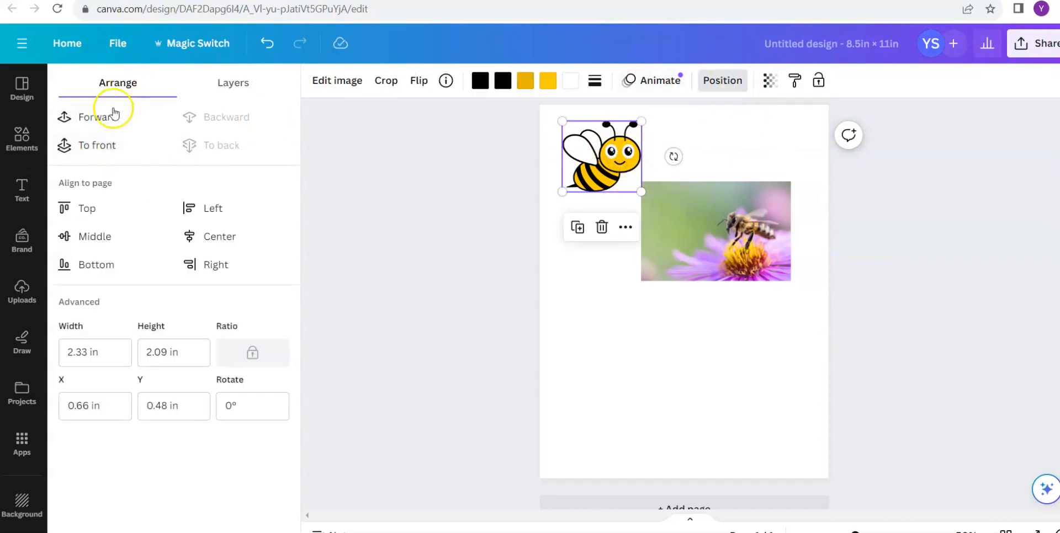
click(113, 140)
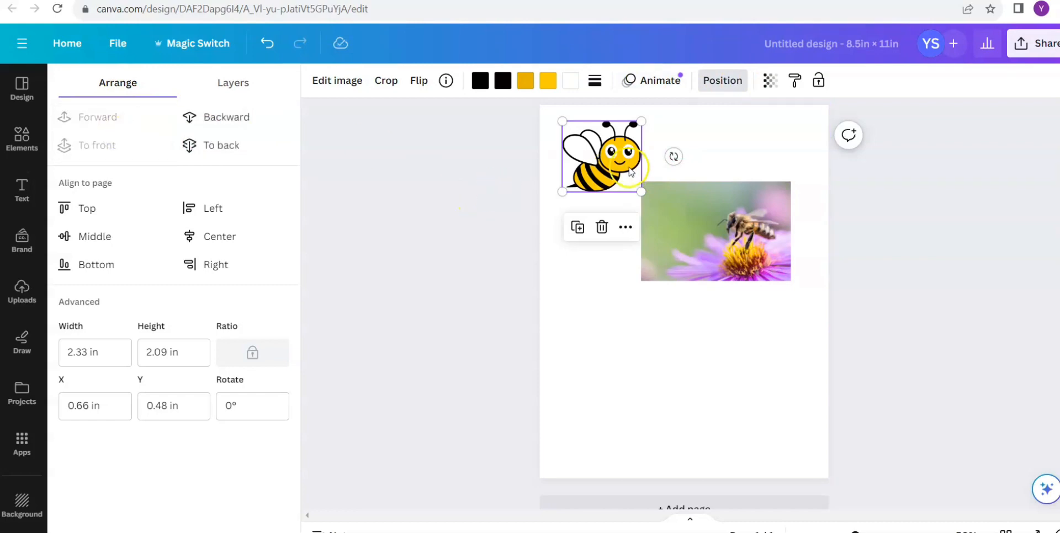
drag(631, 171, 665, 201)
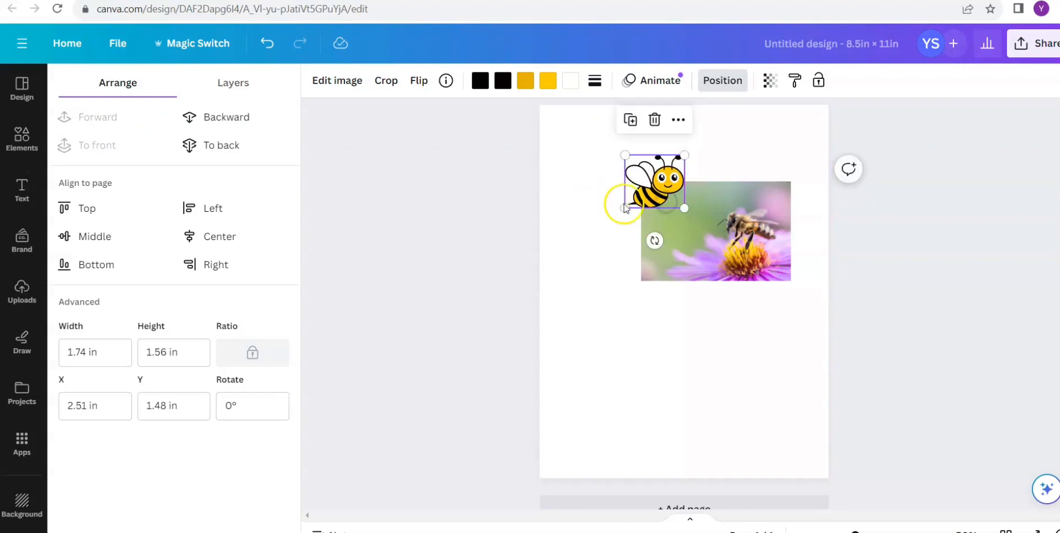
- Move the flower photo further left and down beneath the cartoon bee, and enlarge it from its corners
click(22, 136)
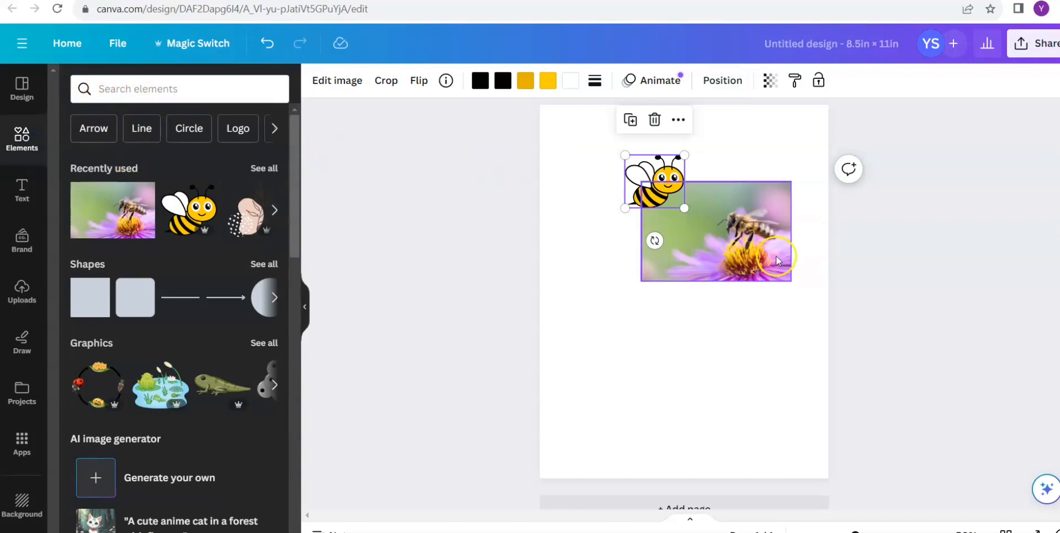
drag(773, 254, 735, 271)
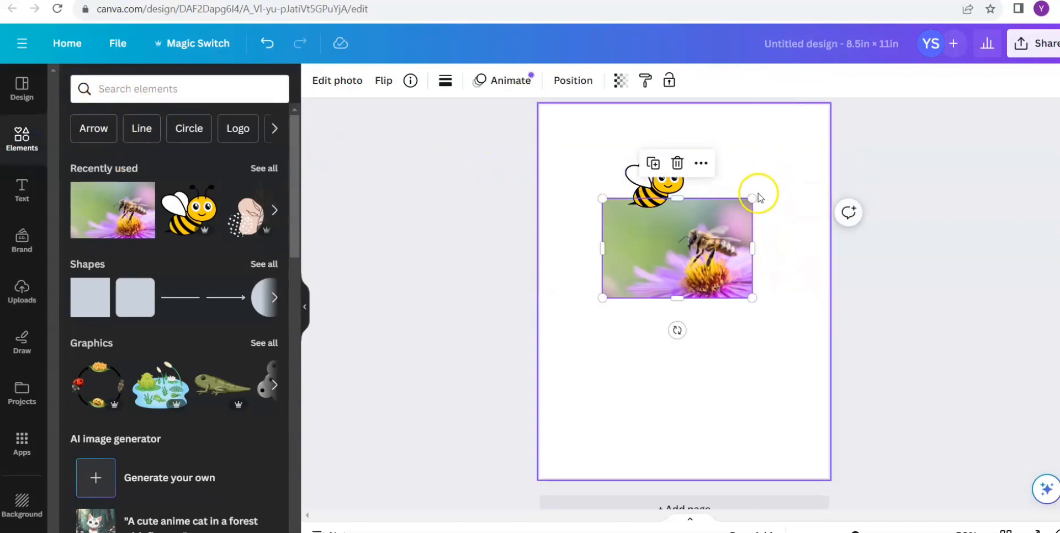
drag(757, 194, 786, 176)
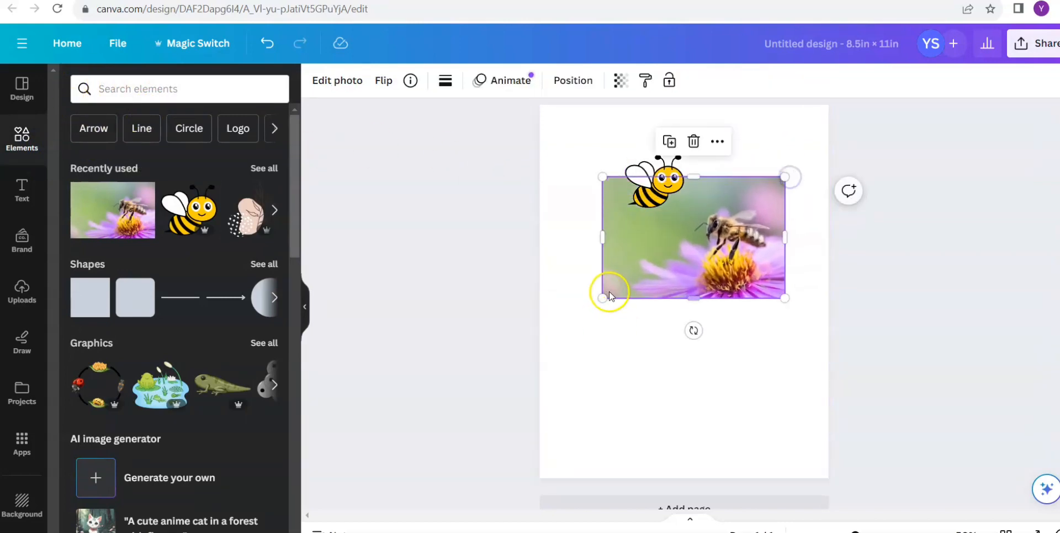
drag(607, 297, 593, 304)
- Reposition the photo and the cartoon bee so that the bee overlaps the photo's upper-left corner and extends past its edges
click(653, 186)
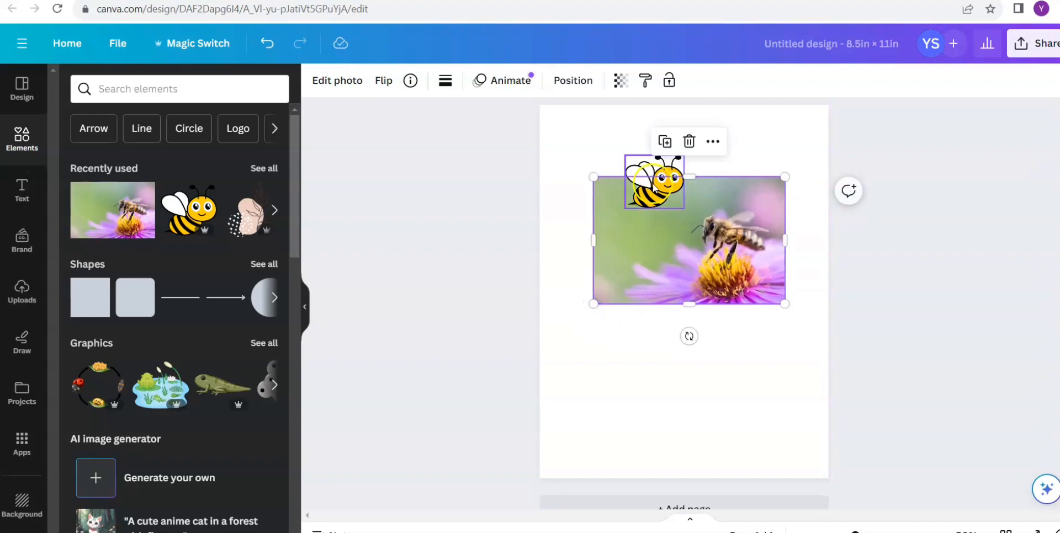
drag(658, 196, 684, 229)
click(639, 178)
drag(639, 178, 583, 183)
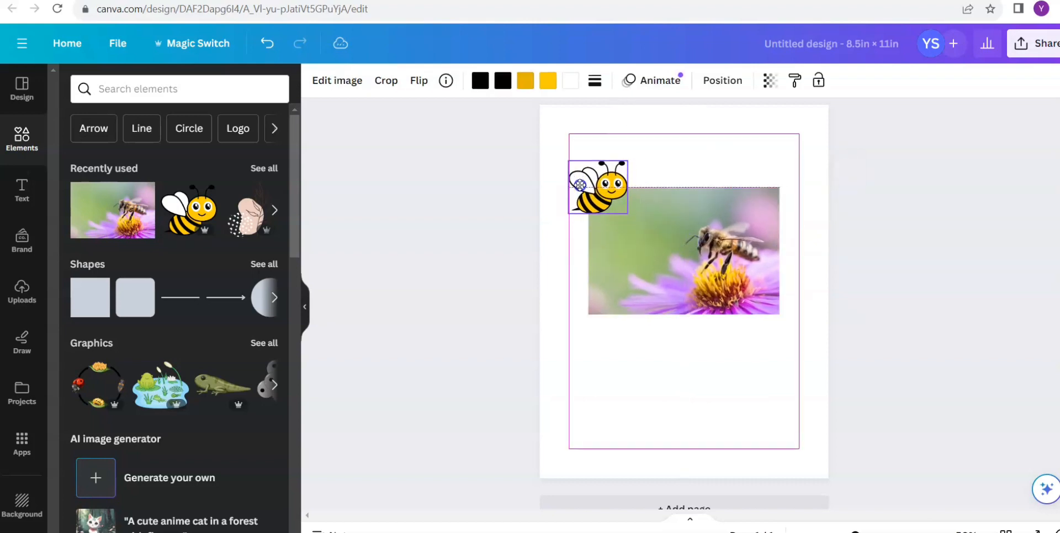
click(660, 368)
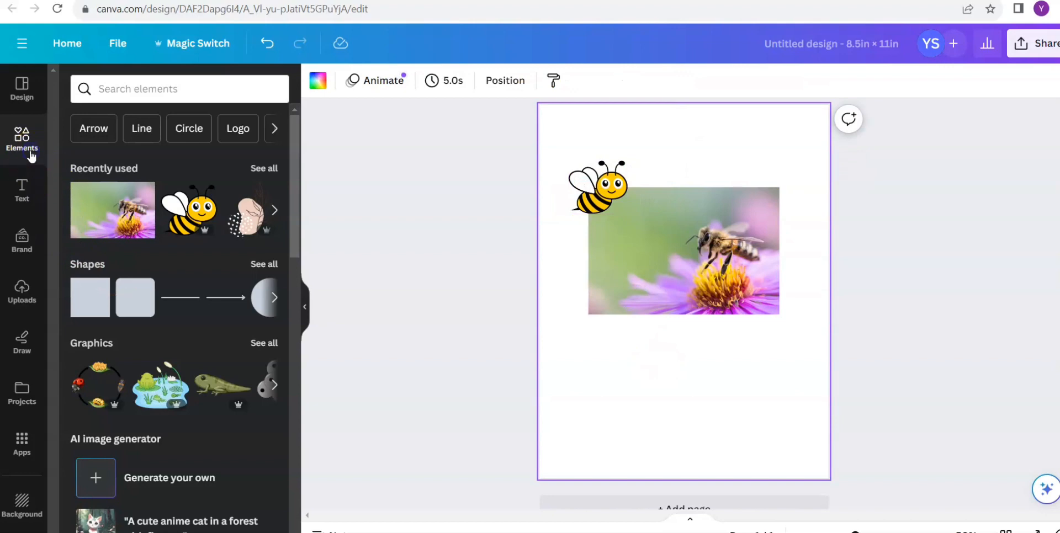
- Search the elements for "bee" again and check the results under all types, graphics and shapes
click(142, 87)
click(104, 146)
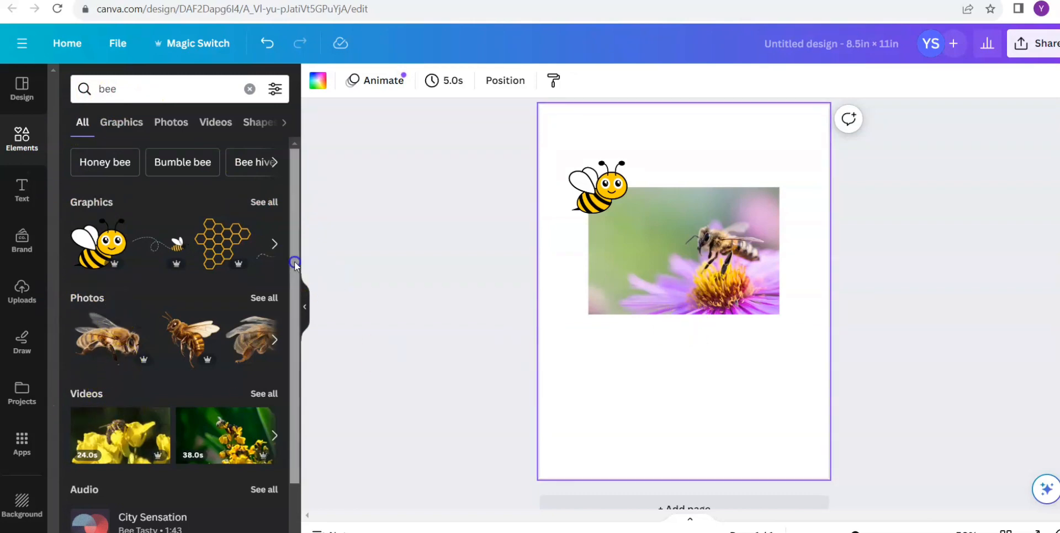
mouse_move(294, 262)
mouse_down()
mouse_move(288, 317)
mouse_move(285, 287)
mouse_move(295, 342)
mouse_move(282, 298)
mouse_move(295, 369)
mouse_move(293, 247)
mouse_up()
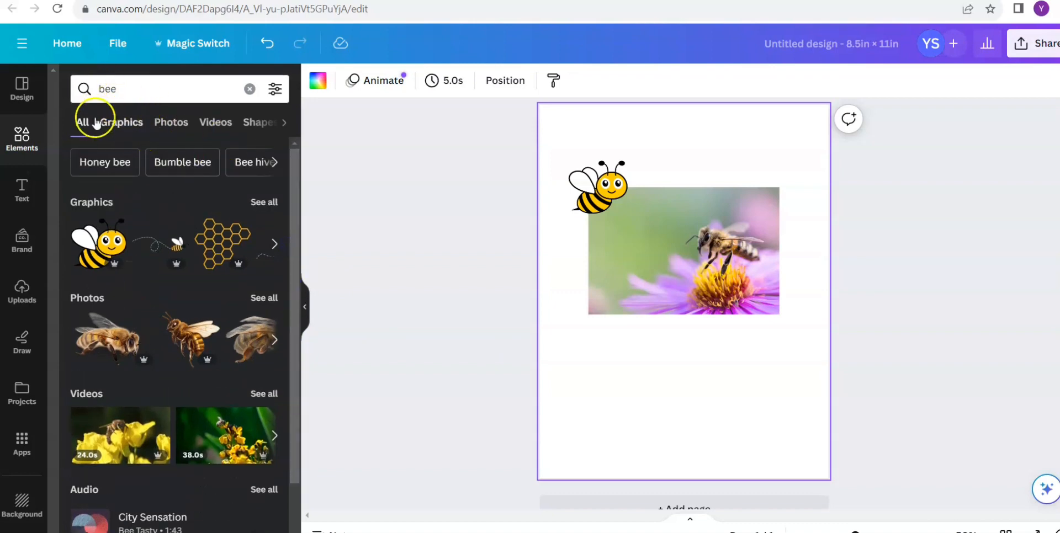
click(116, 124)
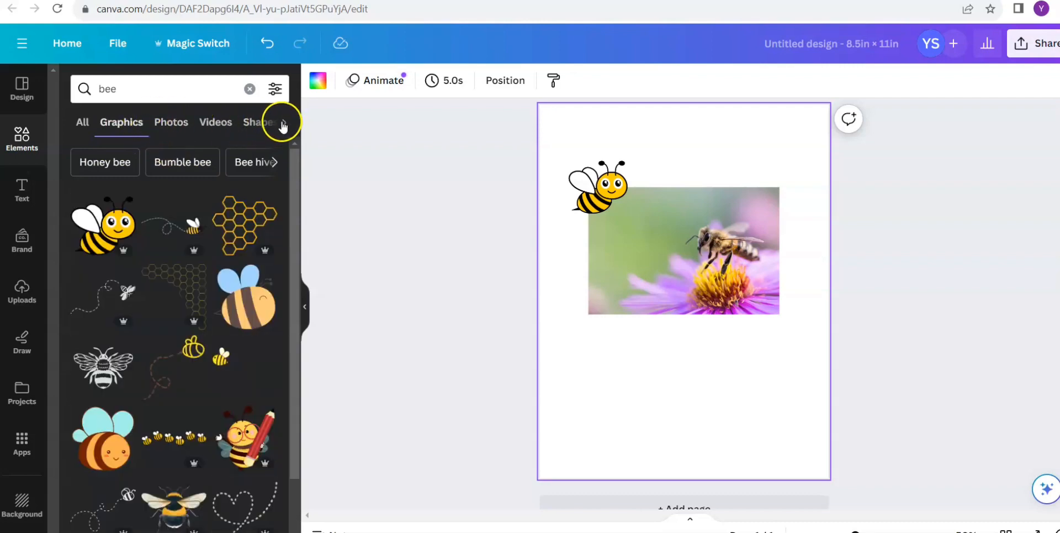
click(82, 123)
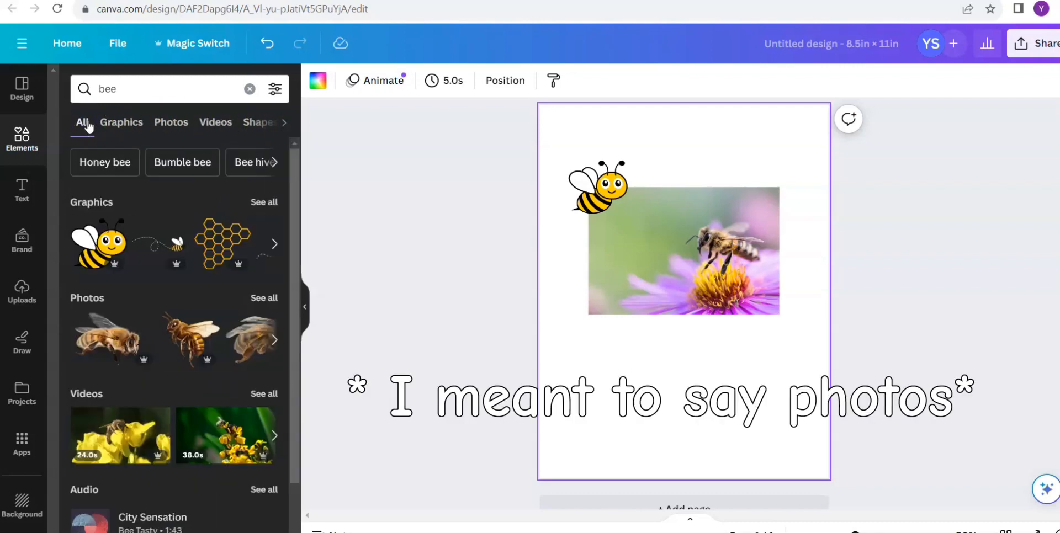
click(285, 124)
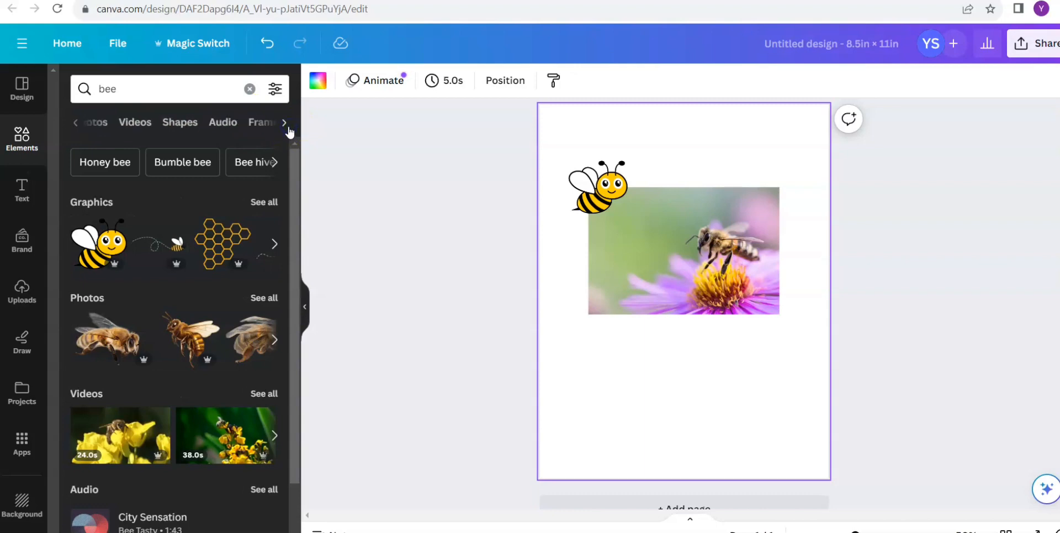
click(180, 123)
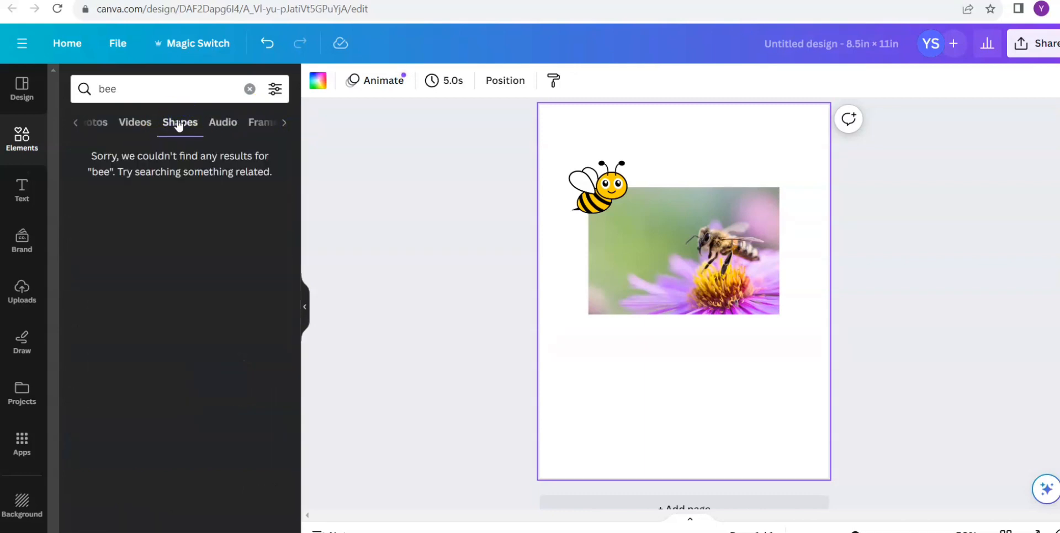
- Clear the element search, add the upward block arrow from the shapes library and place it below the bee photo
click(251, 90)
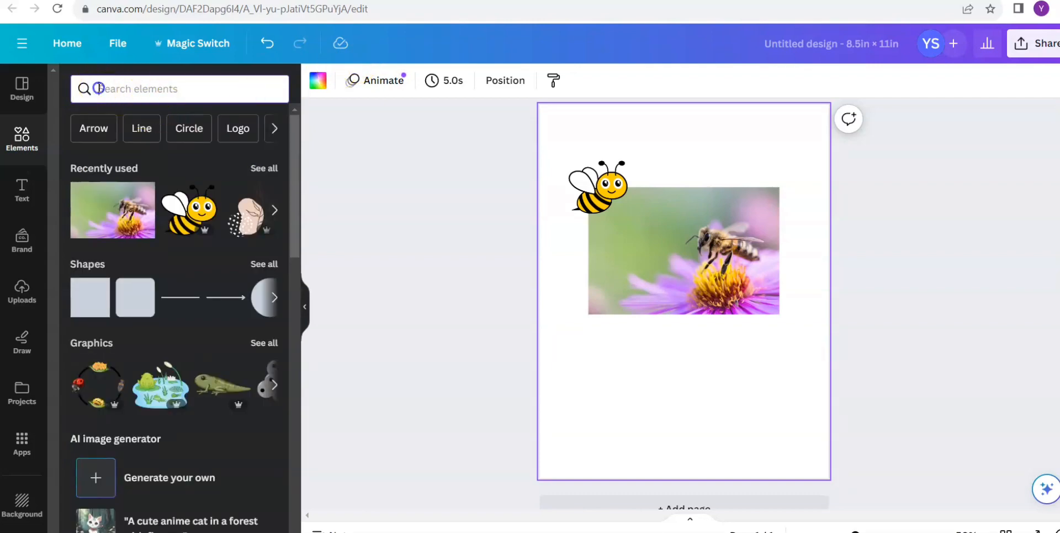
click(29, 137)
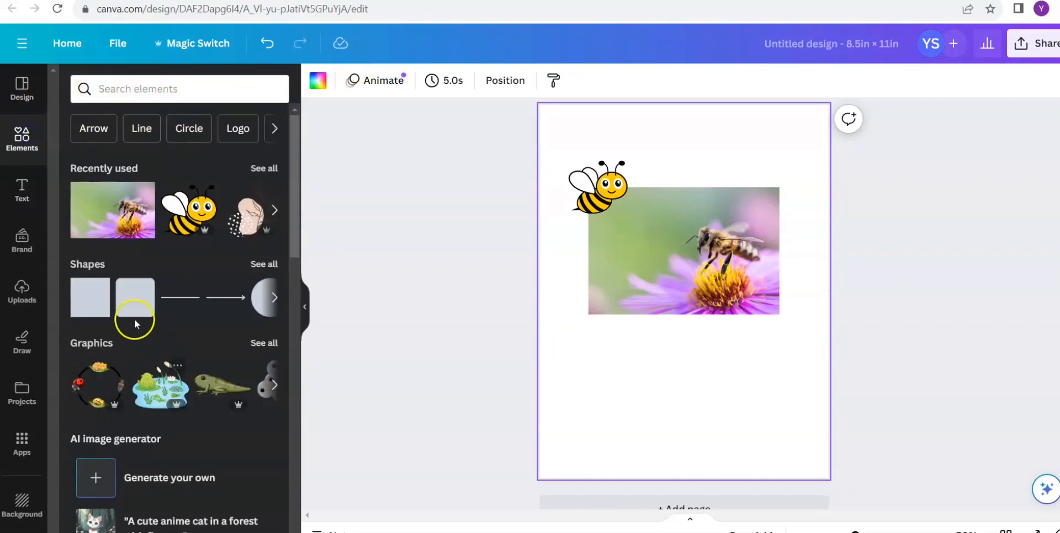
click(89, 264)
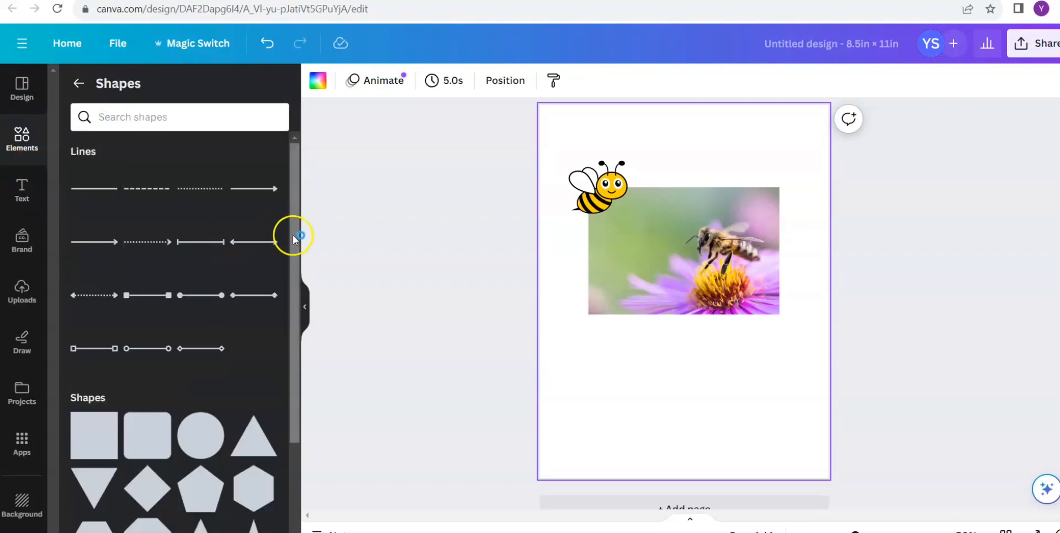
drag(292, 235, 323, 381)
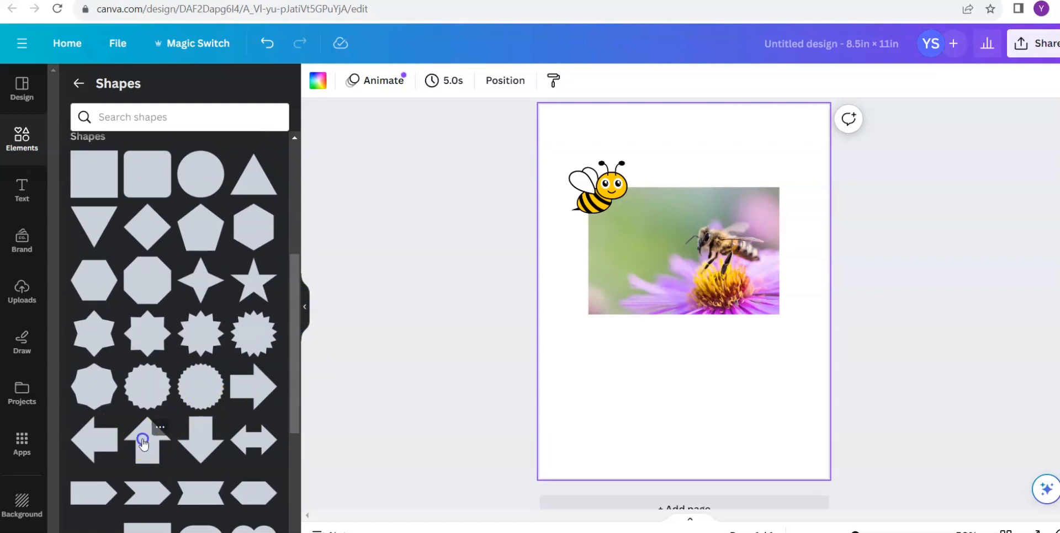
click(142, 443)
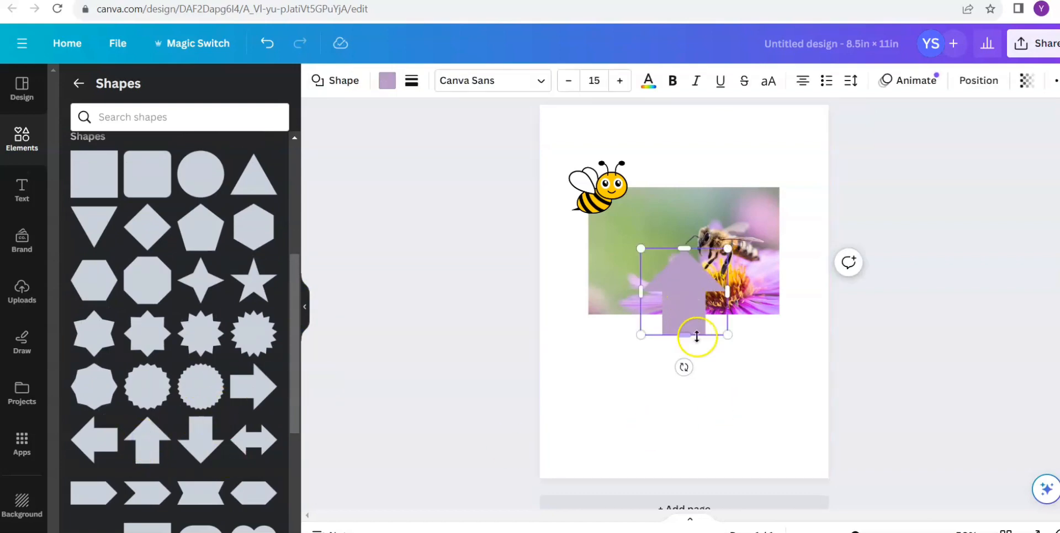
drag(694, 309, 695, 390)
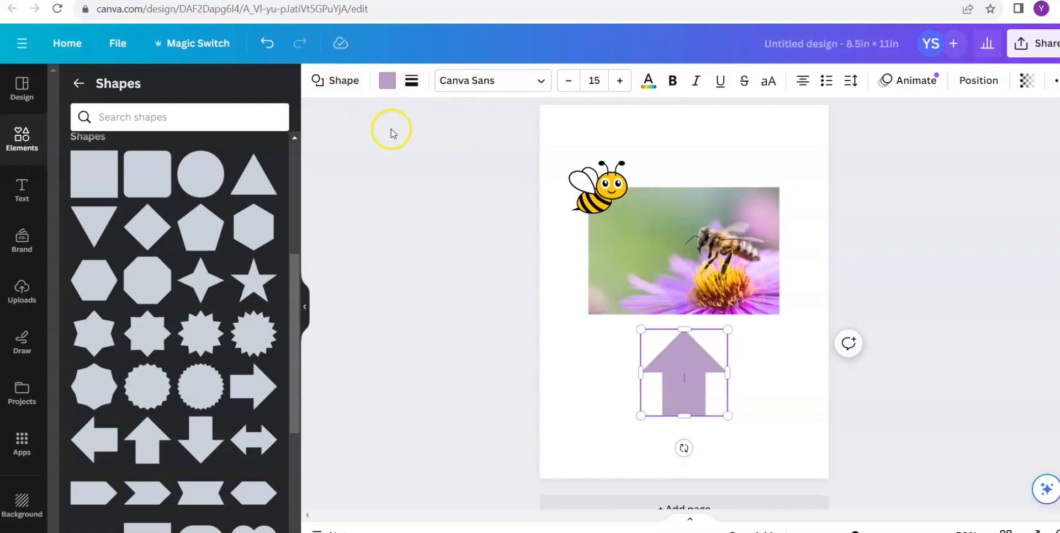
- Give the upward block arrow a solid black border with weight 10 and a golden-yellow fill
click(387, 81)
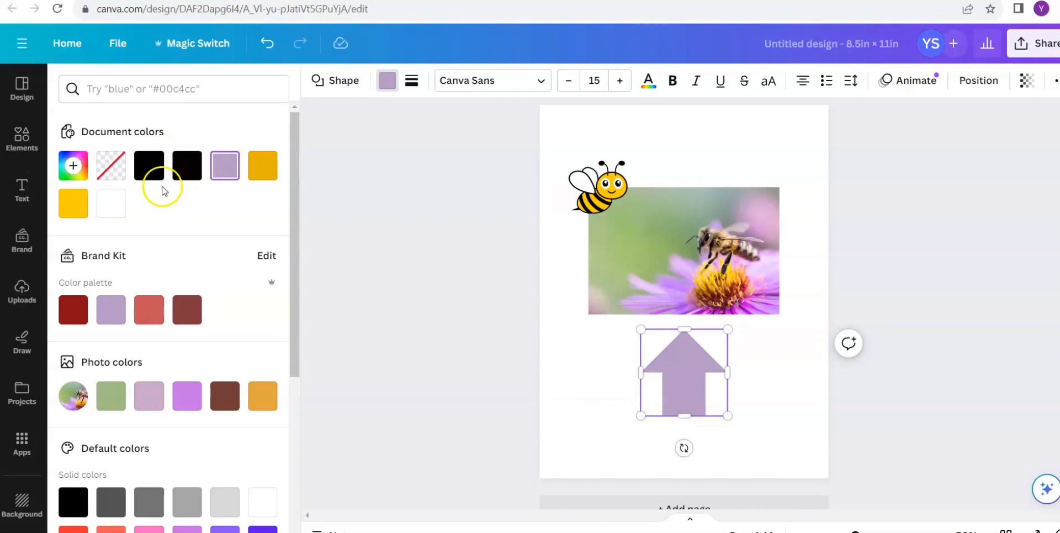
click(162, 172)
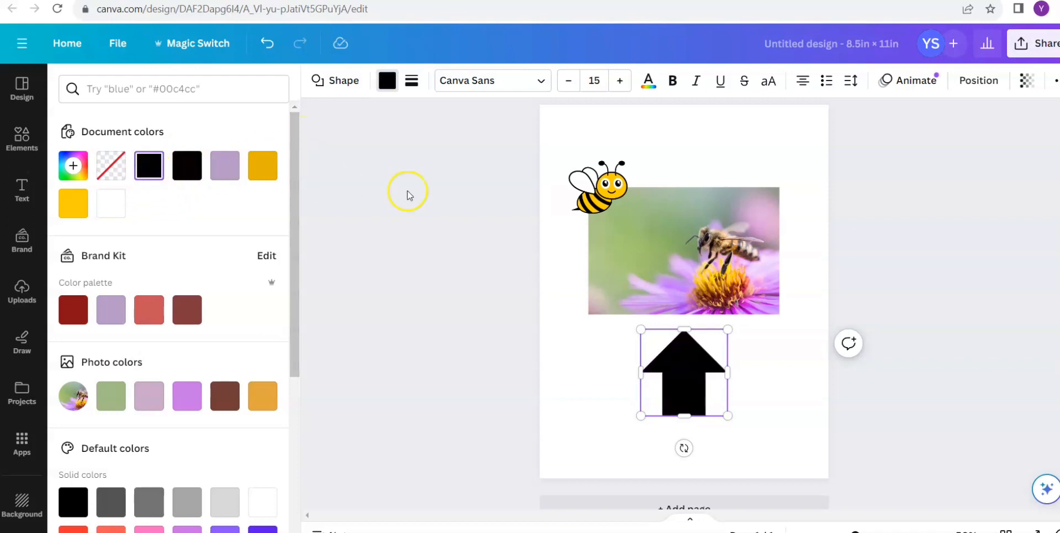
click(417, 78)
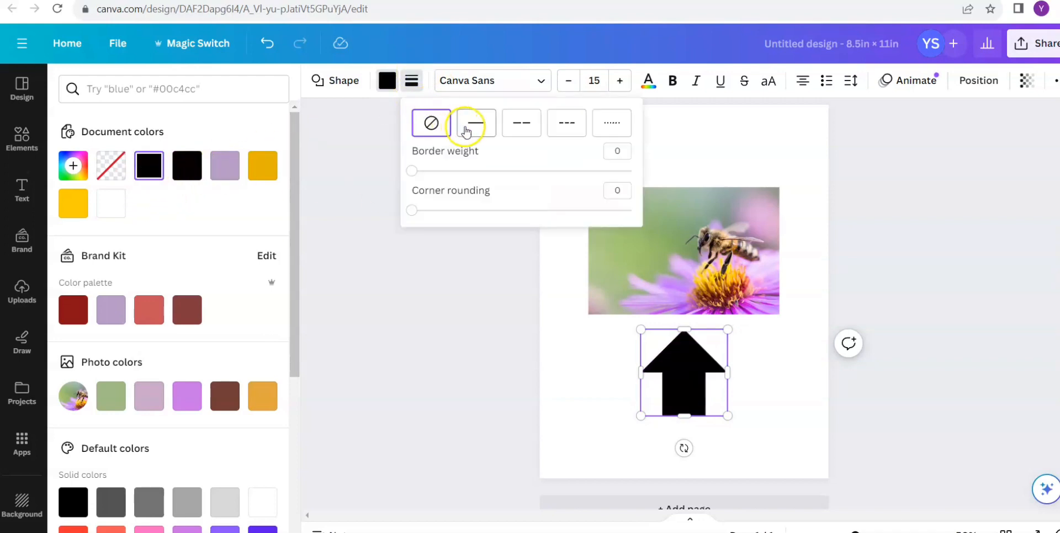
click(466, 128)
drag(413, 171, 435, 172)
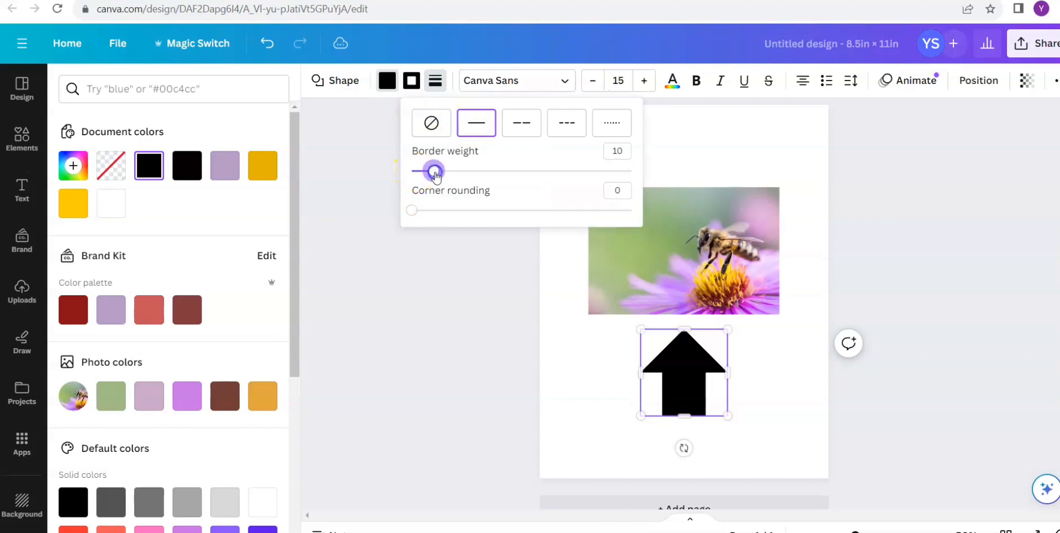
click(271, 161)
click(441, 116)
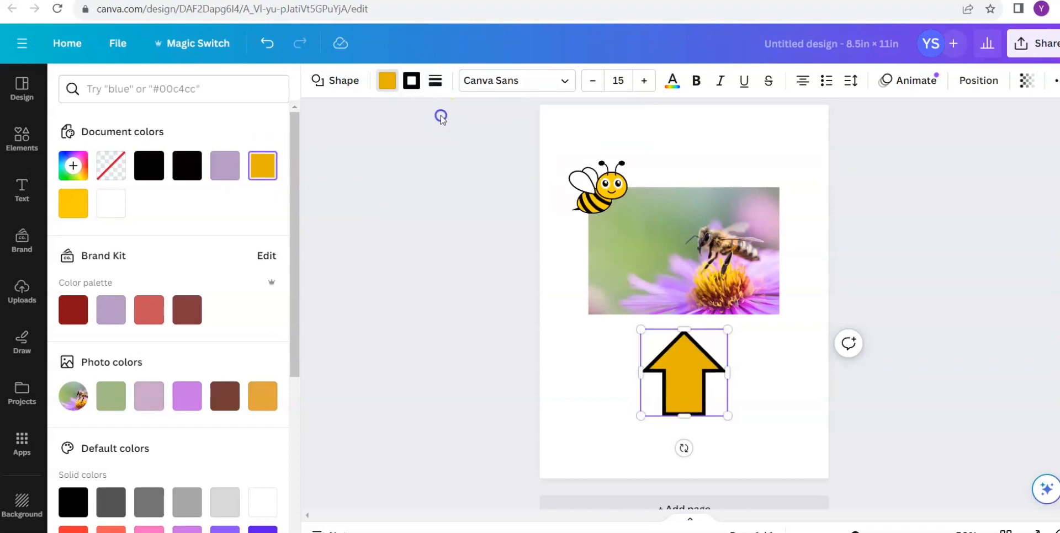
- Reshape the yellow block arrow below the photo so that it is narrower and taller
click(772, 425)
mouse_move(681, 374)
mouse_down()
mouse_move(684, 392)
mouse_move(683, 342)
mouse_move(680, 374)
mouse_up()
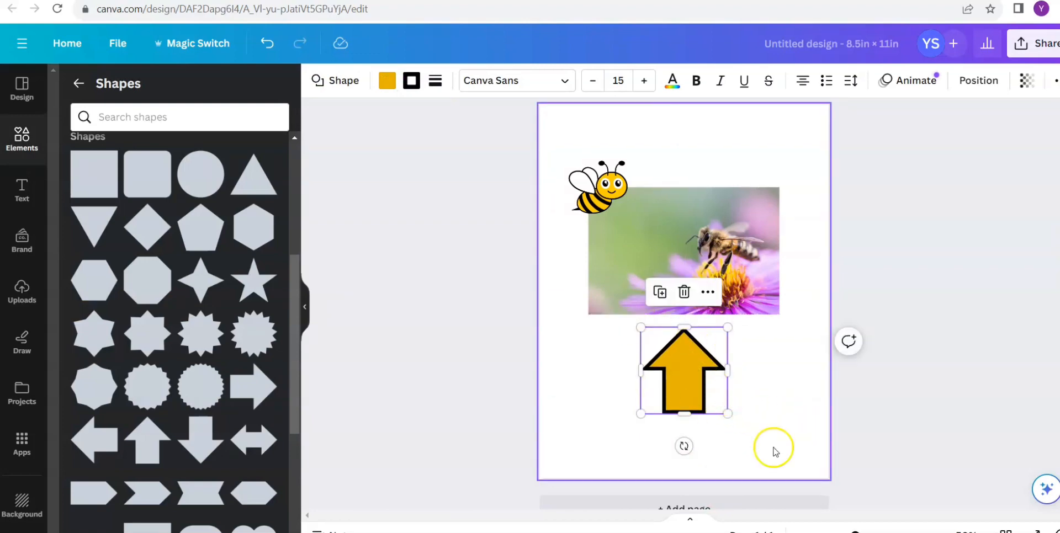
click(771, 379)
click(702, 370)
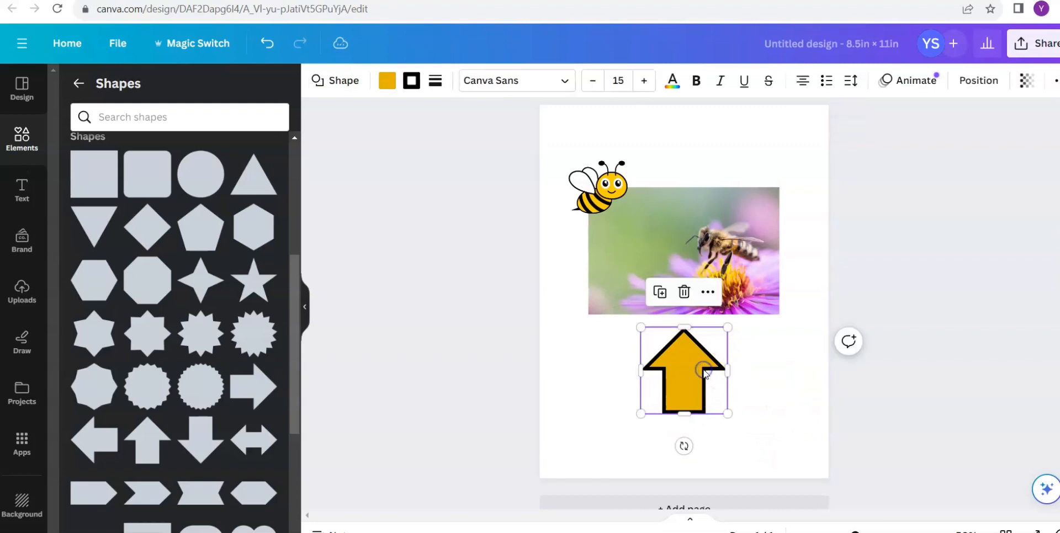
drag(728, 372, 701, 369)
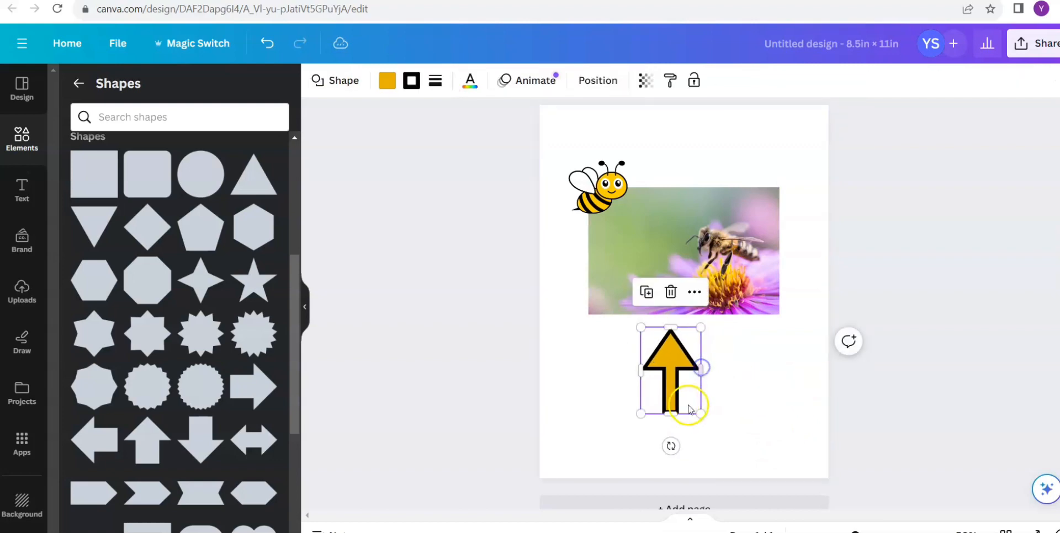
drag(670, 414, 675, 432)
drag(701, 374, 716, 374)
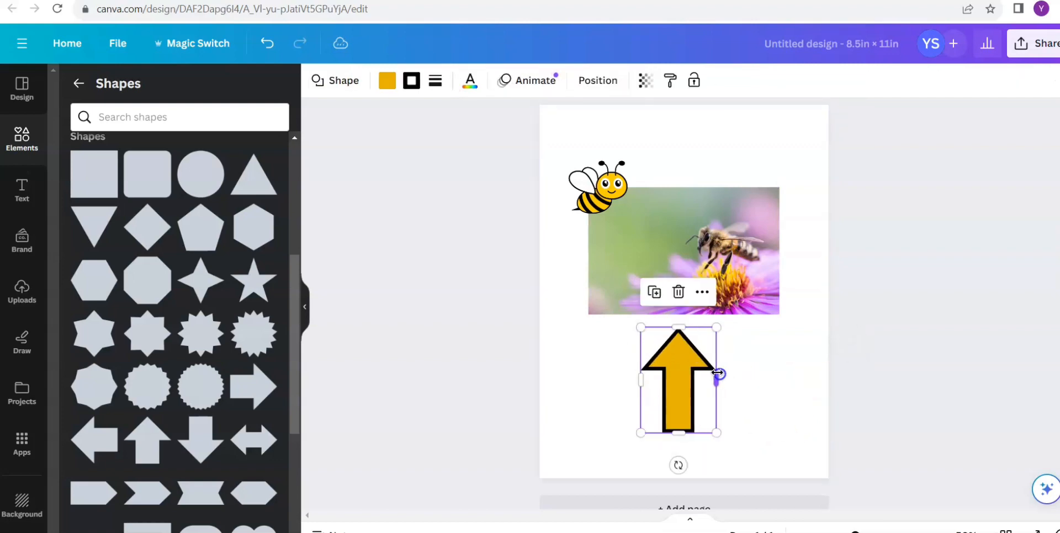
- Search the elements for "arrow" and add the hand-drawn right-pointing block arrow from the graphics results
click(78, 82)
click(140, 89)
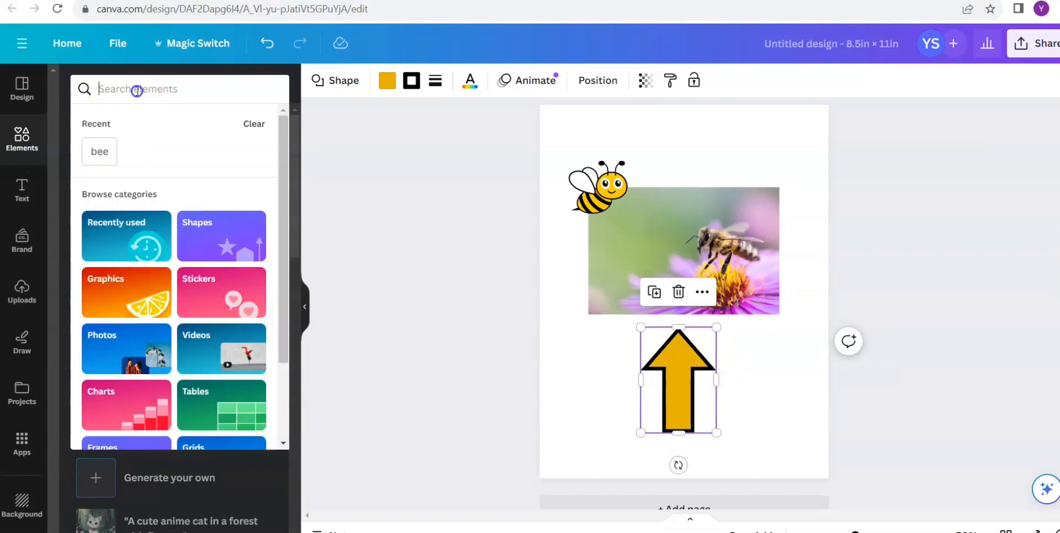
text(arrow)
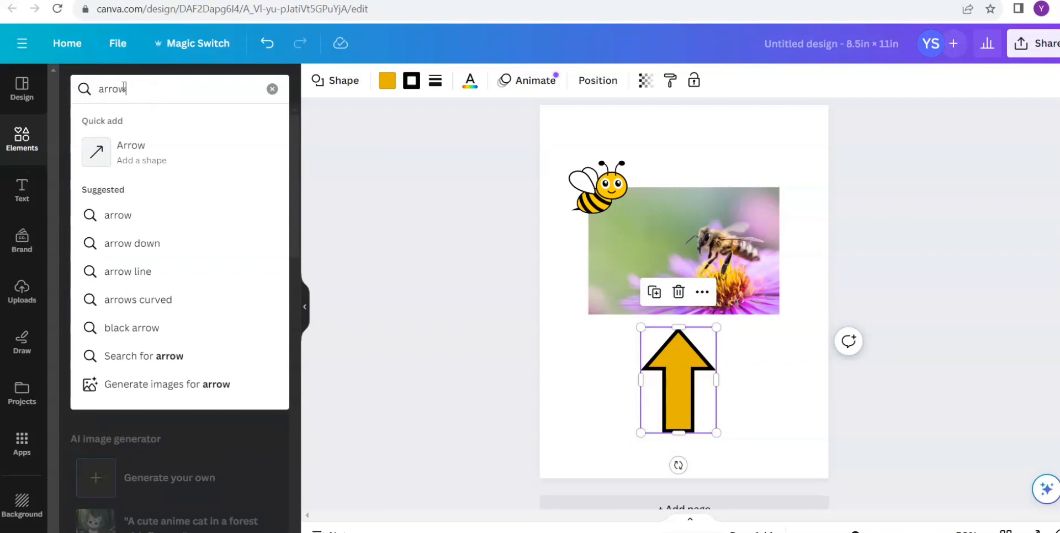
key(Return)
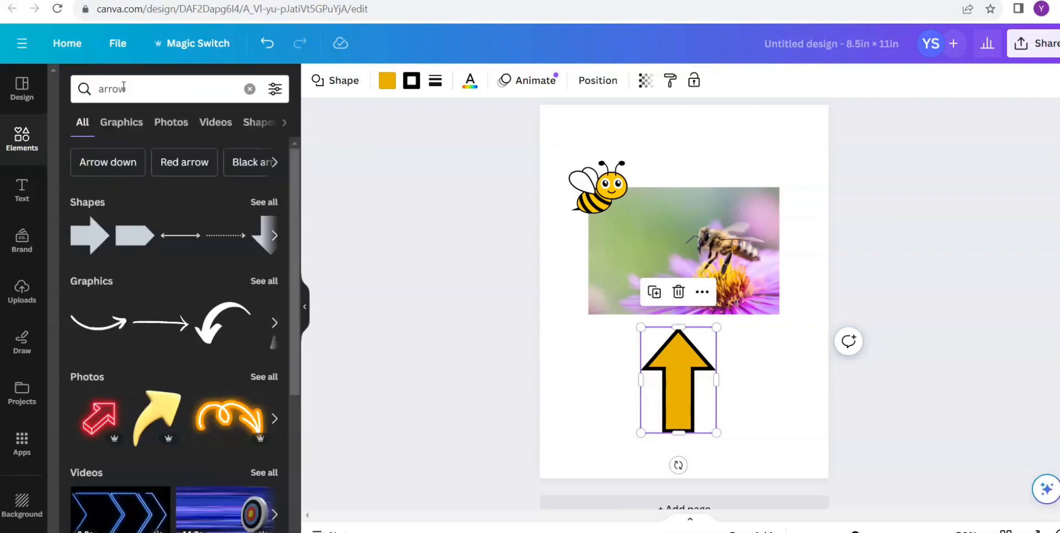
click(113, 134)
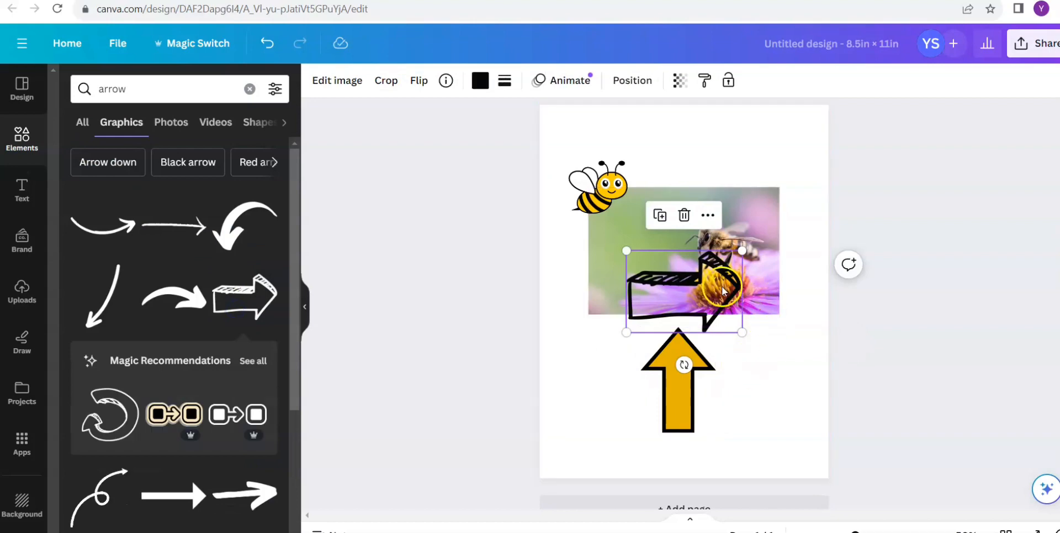
- Move the hand-drawn arrow above the bee photo, beside the cartoon bee, and shrink it to fit there
mouse_move(722, 289)
mouse_down()
mouse_move(734, 176)
mouse_move(696, 206)
mouse_move(737, 145)
mouse_move(737, 160)
mouse_up()
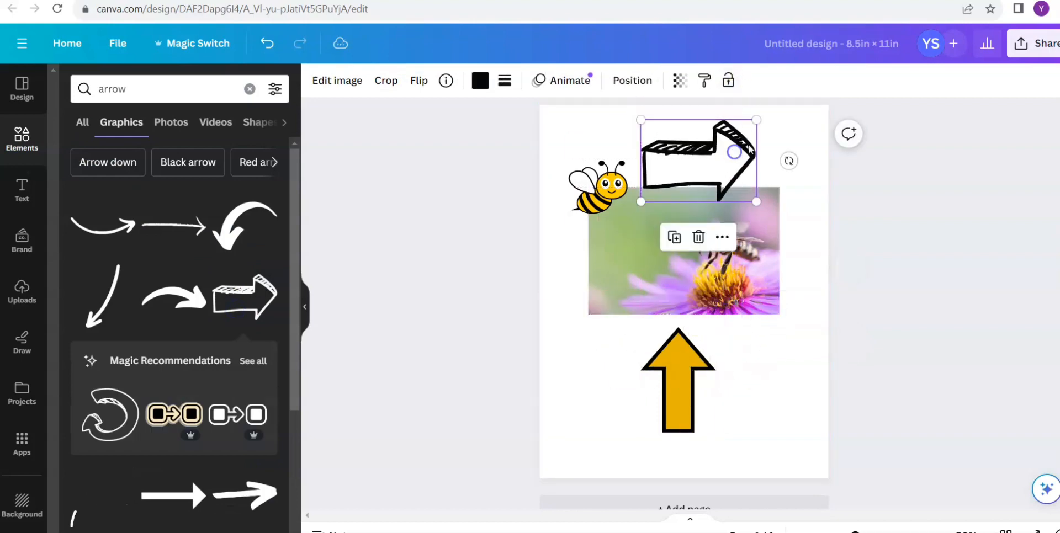
drag(751, 122, 716, 133)
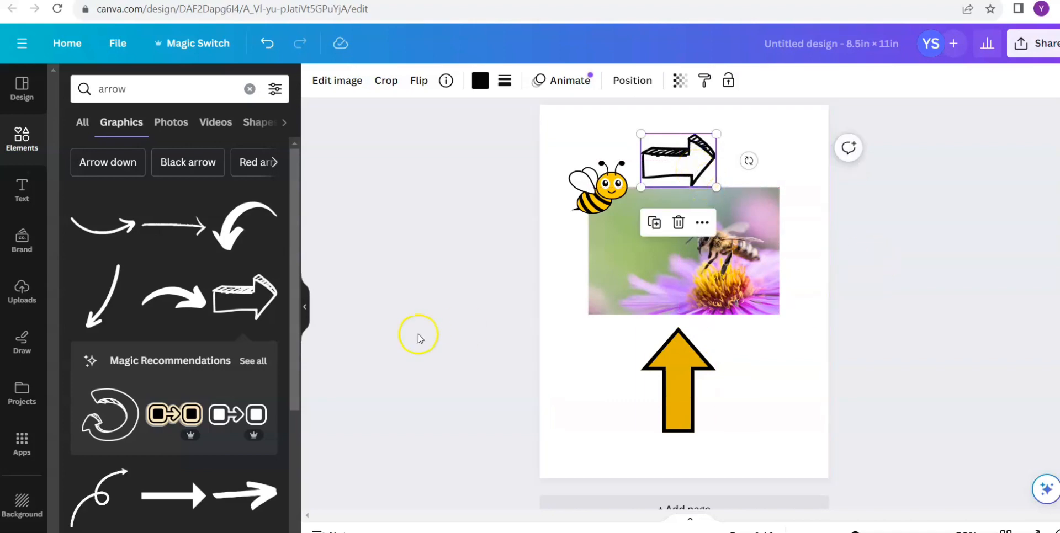
click(529, 280)
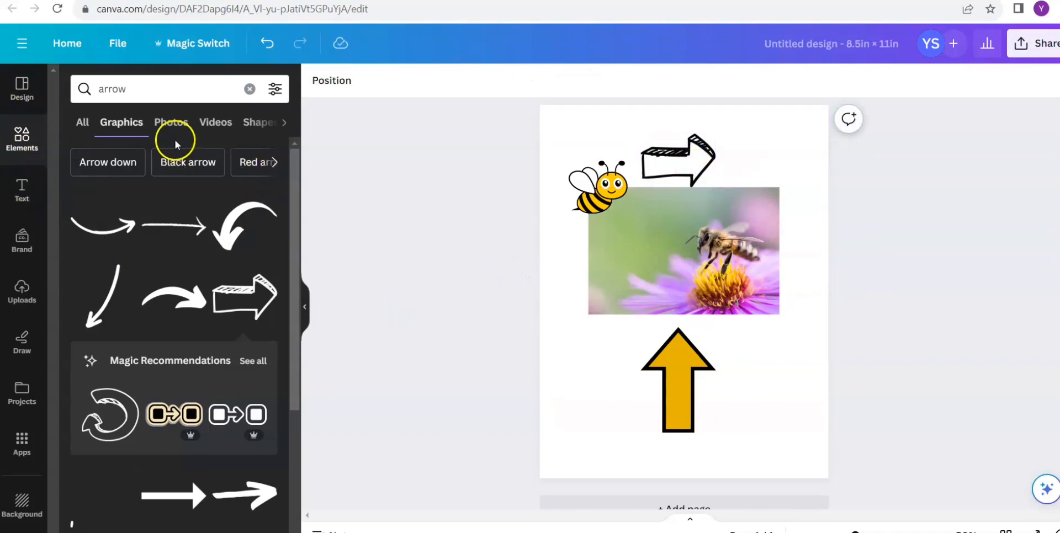
click(98, 130)
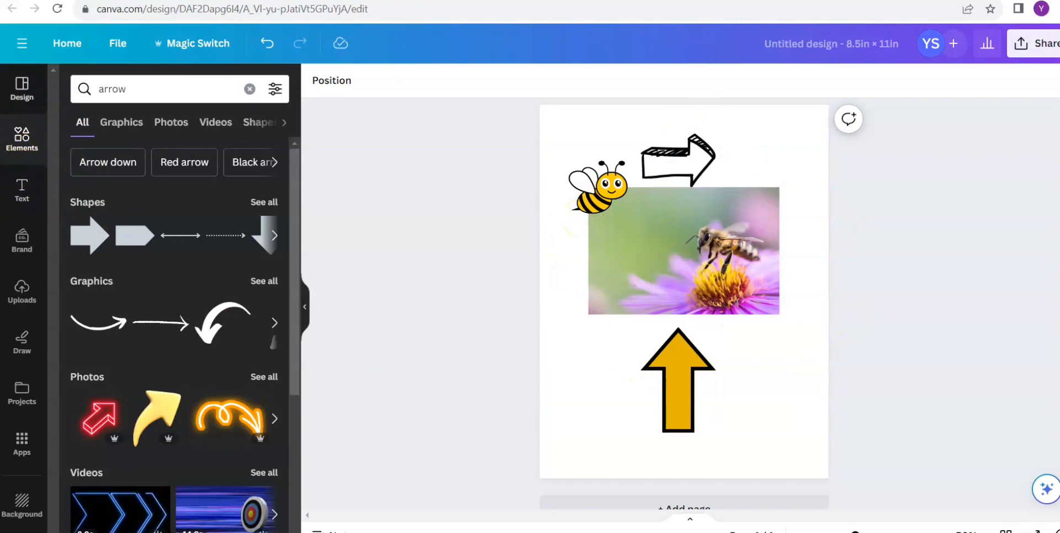
- Add a heading to the page with the text "The Bees"
click(21, 201)
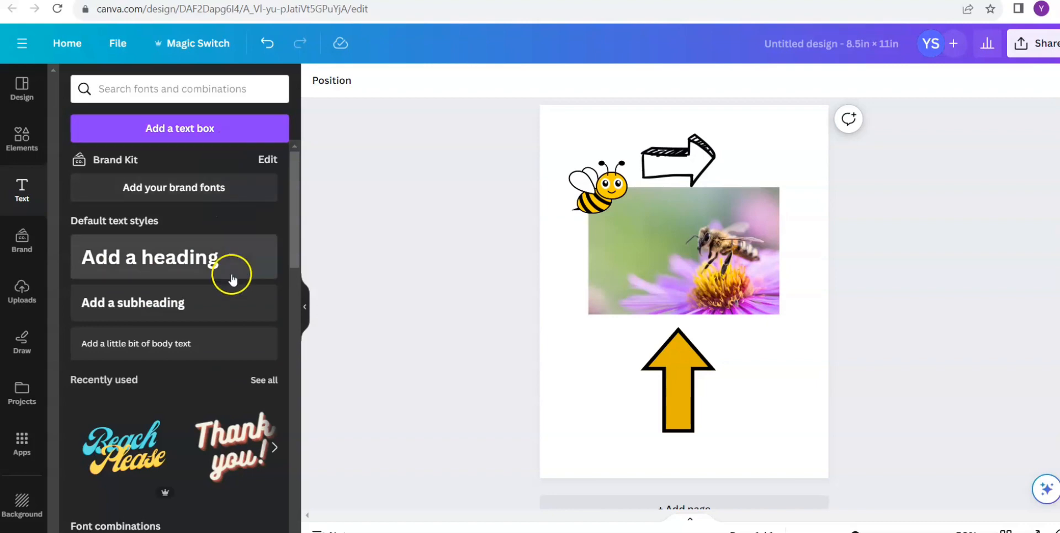
click(185, 126)
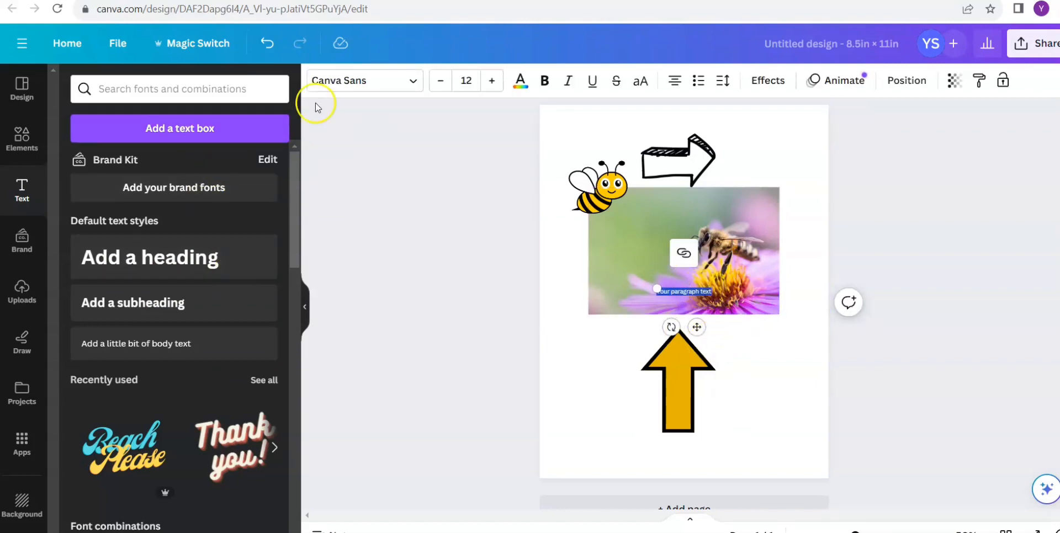
click(265, 51)
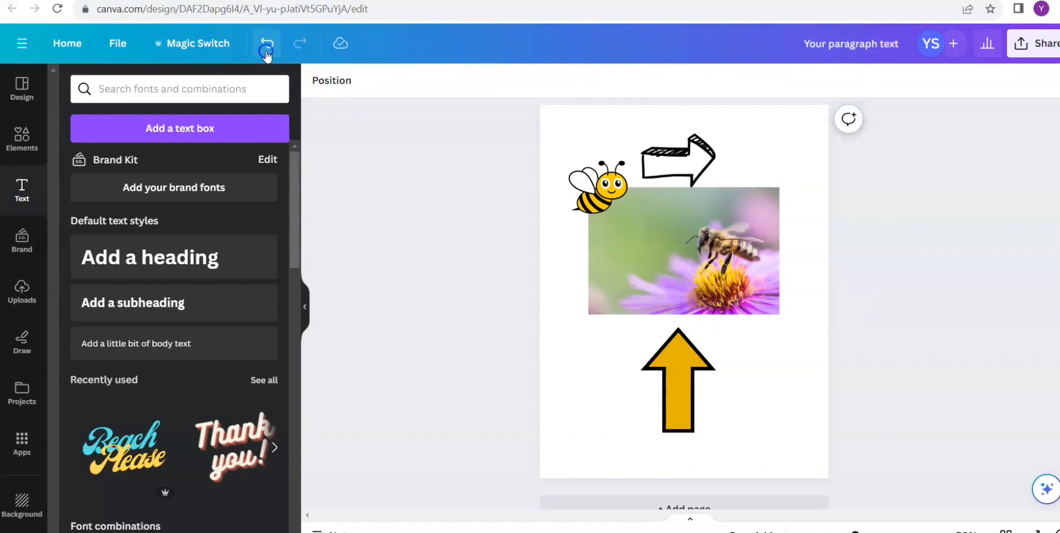
click(228, 253)
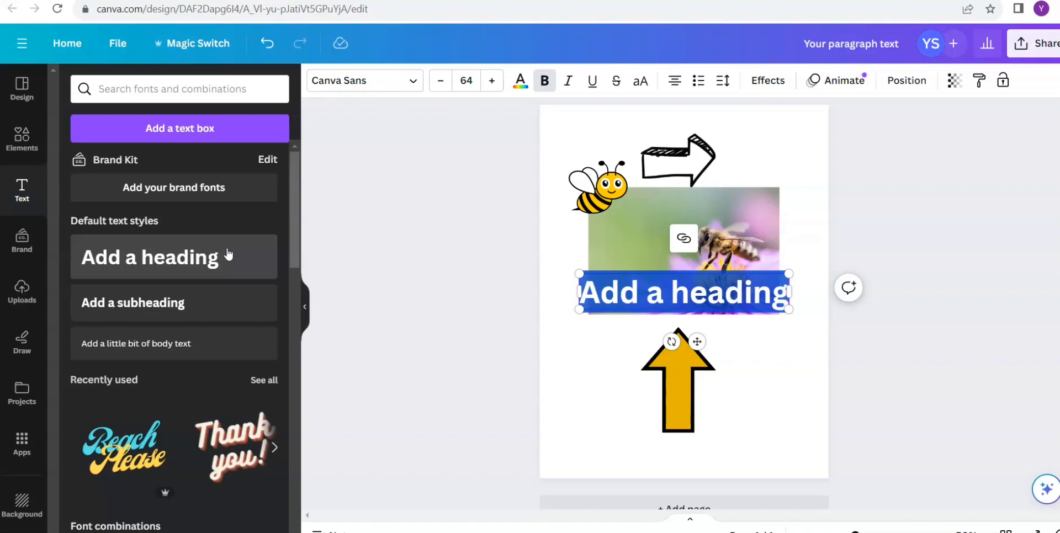
text(B)
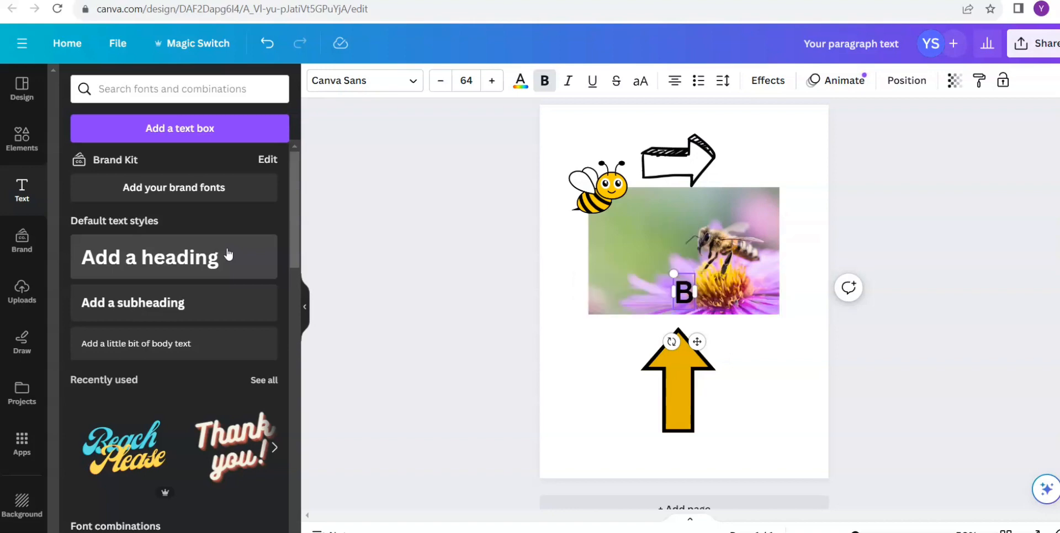
key(BackSpace)
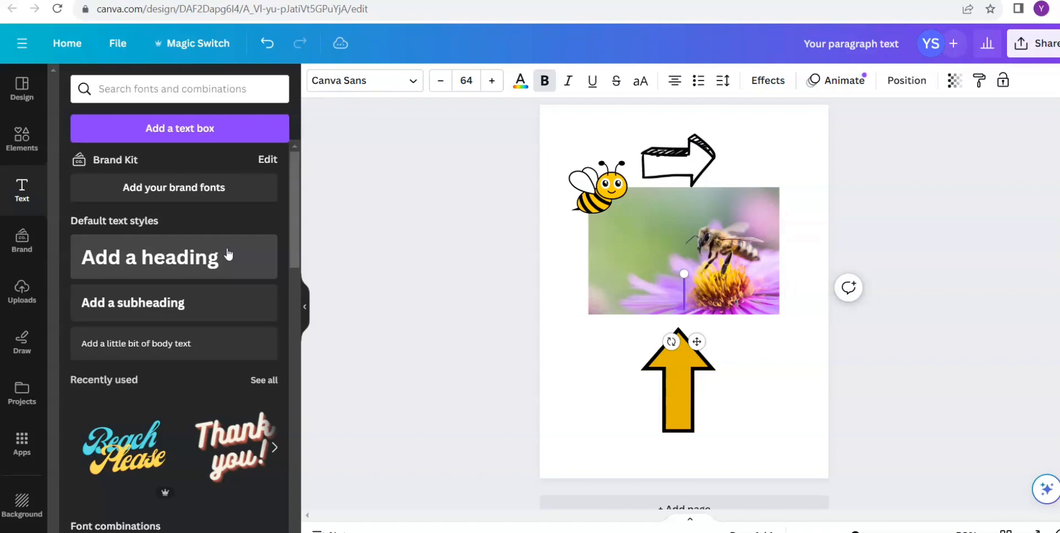
text(The Bees)
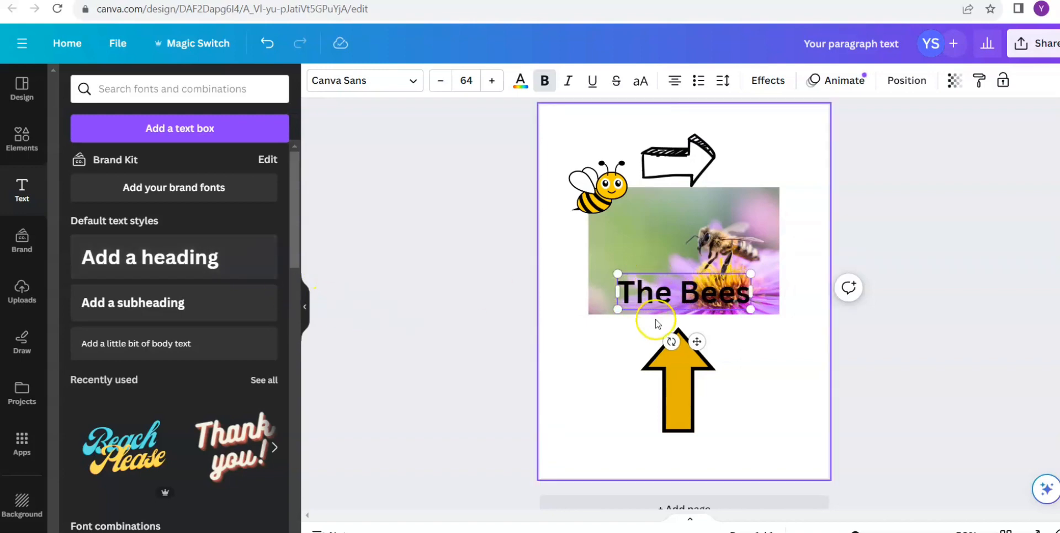
- Try deleting the yellow arrow and moving the heading below the photo, and undo both changes
click(671, 386)
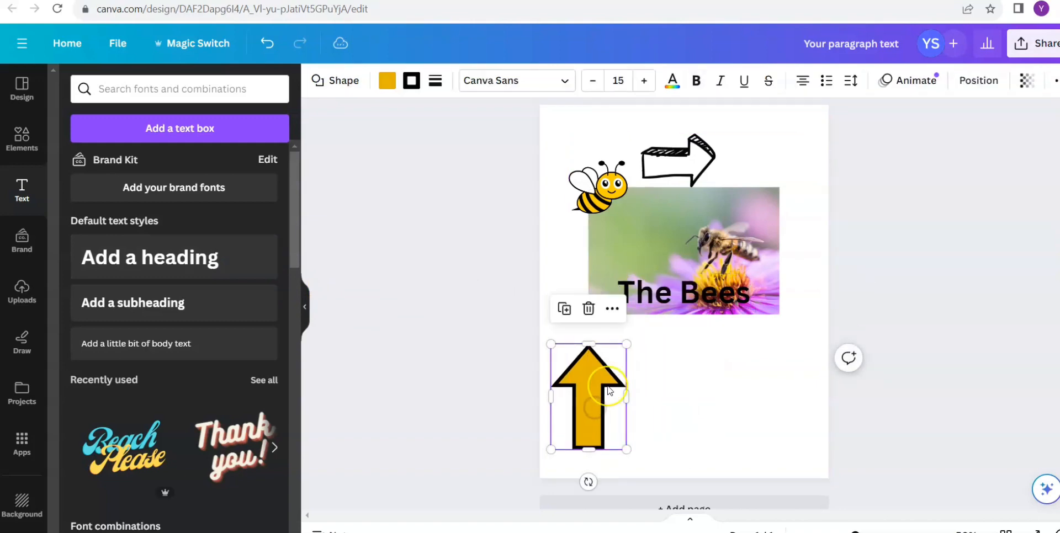
key(Delete)
drag(687, 292, 688, 357)
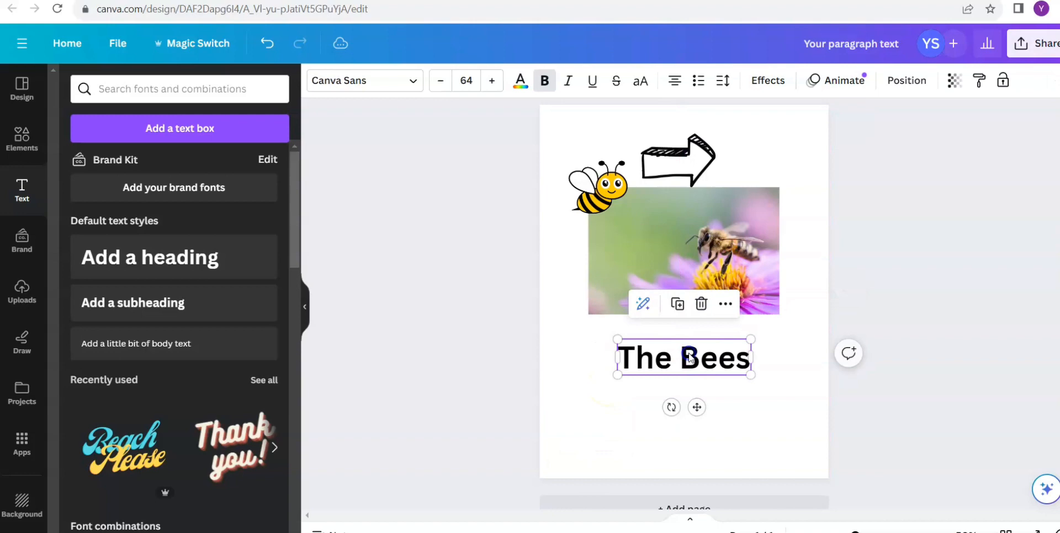
click(267, 44)
click(267, 44)
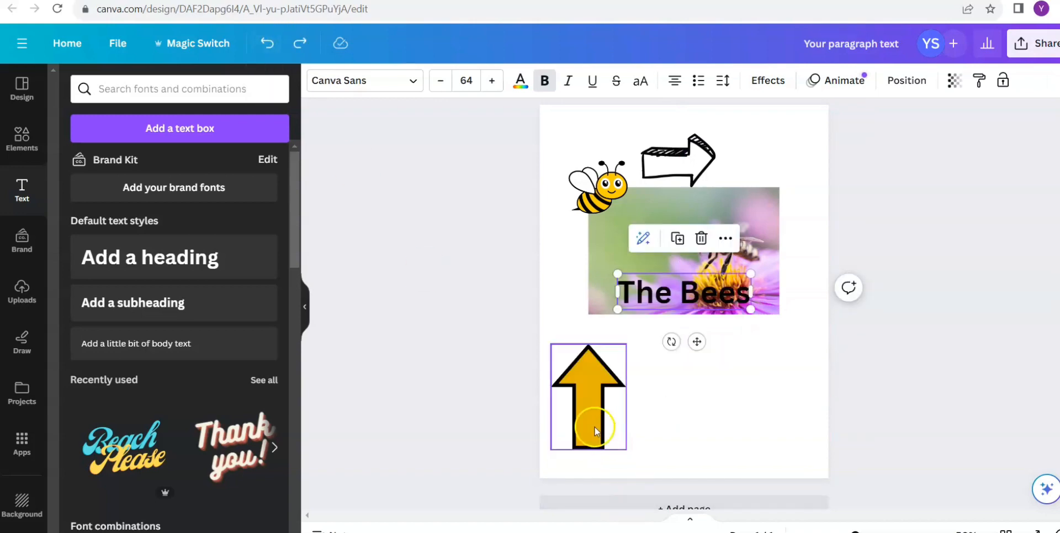
- Delete the yellow block arrow and move the "The Bees" heading into the empty space below the photo
mouse_move(594, 430)
mouse_down()
mouse_move(623, 431)
mouse_move(613, 430)
mouse_up()
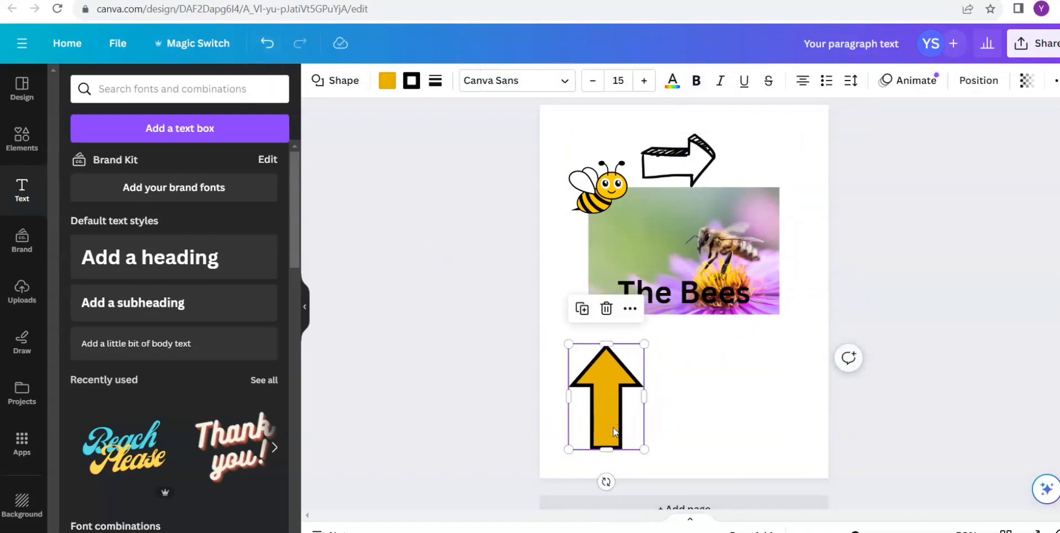
click(607, 310)
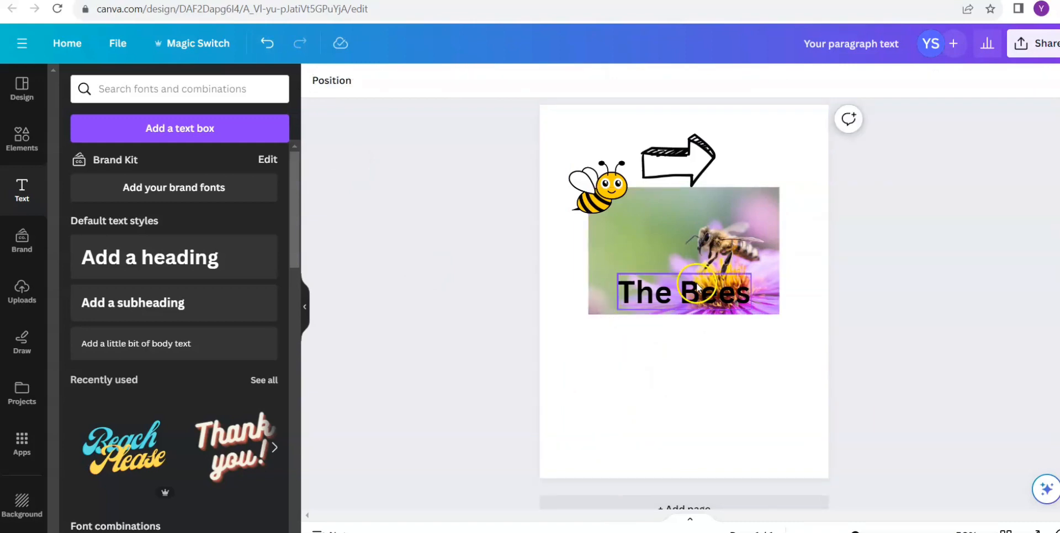
drag(697, 287, 698, 355)
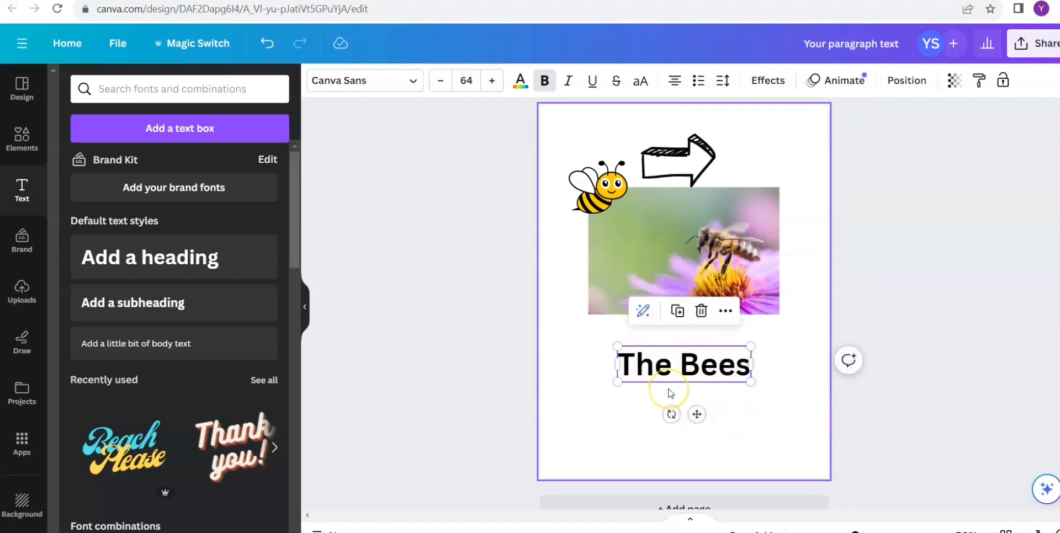
click(696, 351)
click(643, 372)
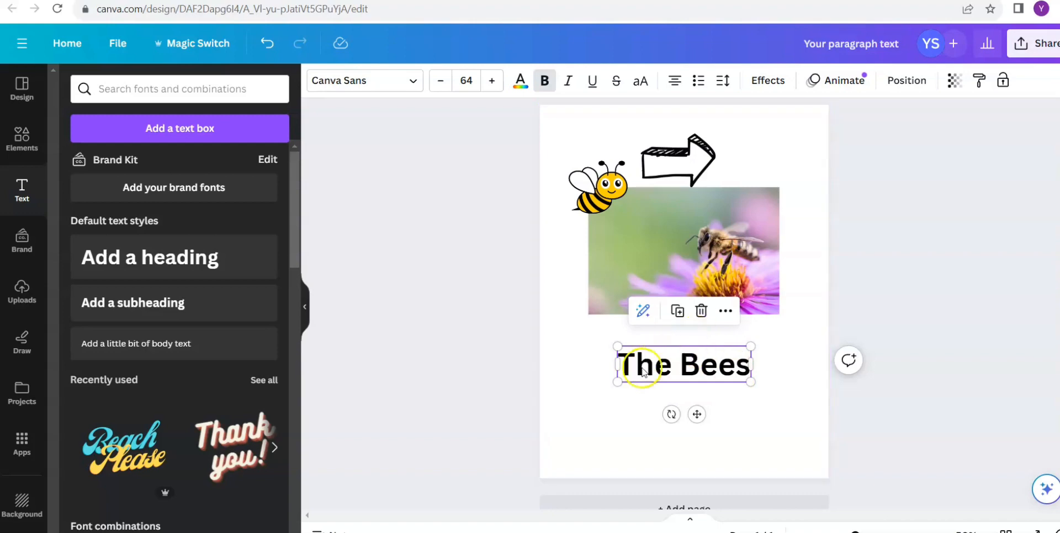
- Enlarge the "The Bees" heading to font size 91.1 and set its font to KG Primary Penmanship
drag(616, 383, 607, 417)
drag(752, 388, 775, 395)
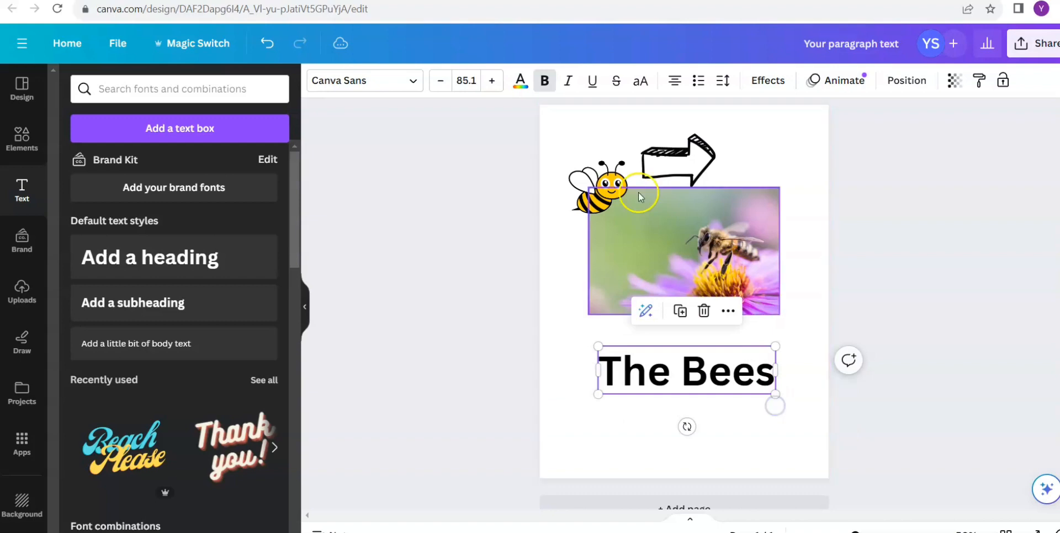
click(489, 81)
click(489, 82)
click(489, 81)
click(489, 81)
click(489, 81)
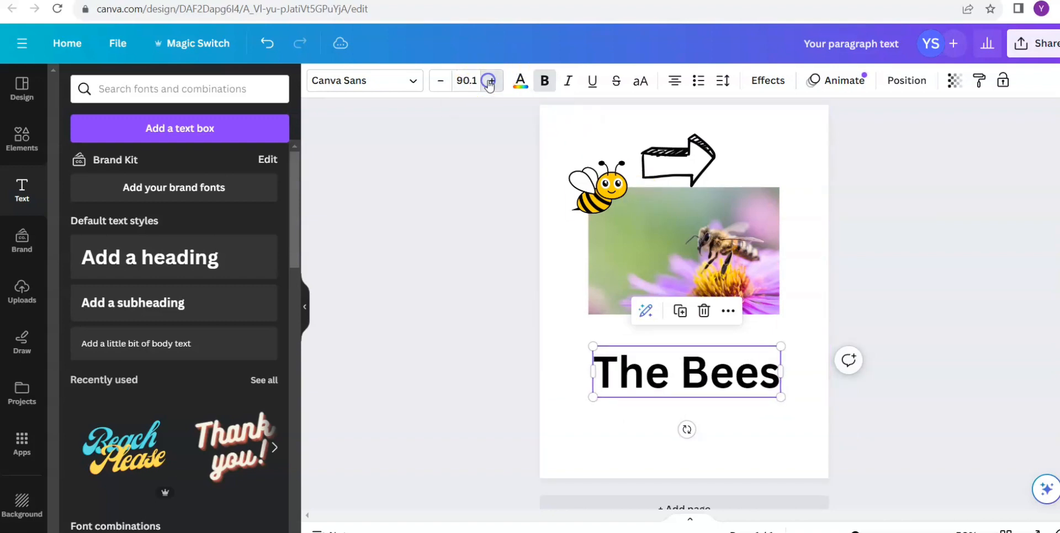
click(489, 81)
click(378, 81)
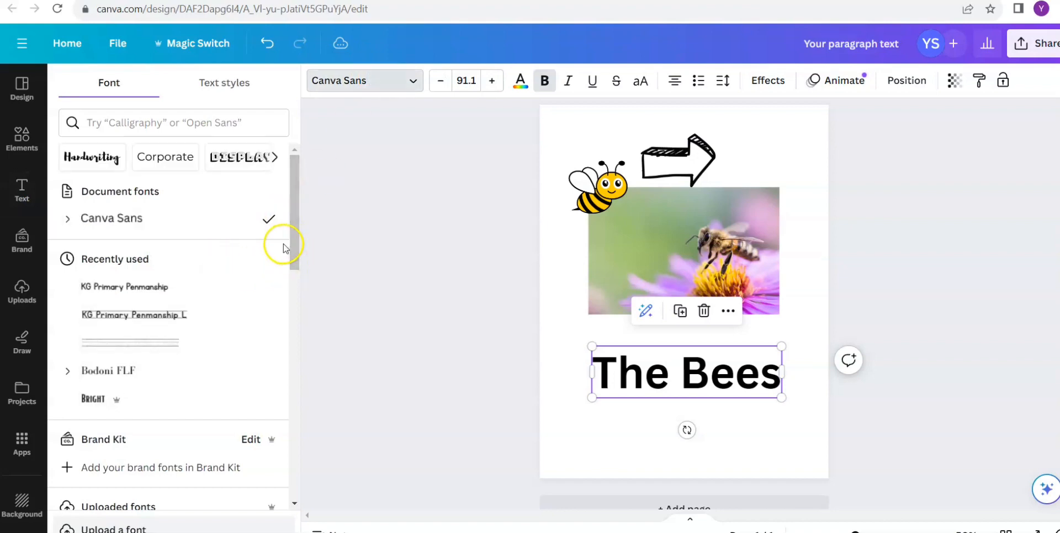
click(159, 291)
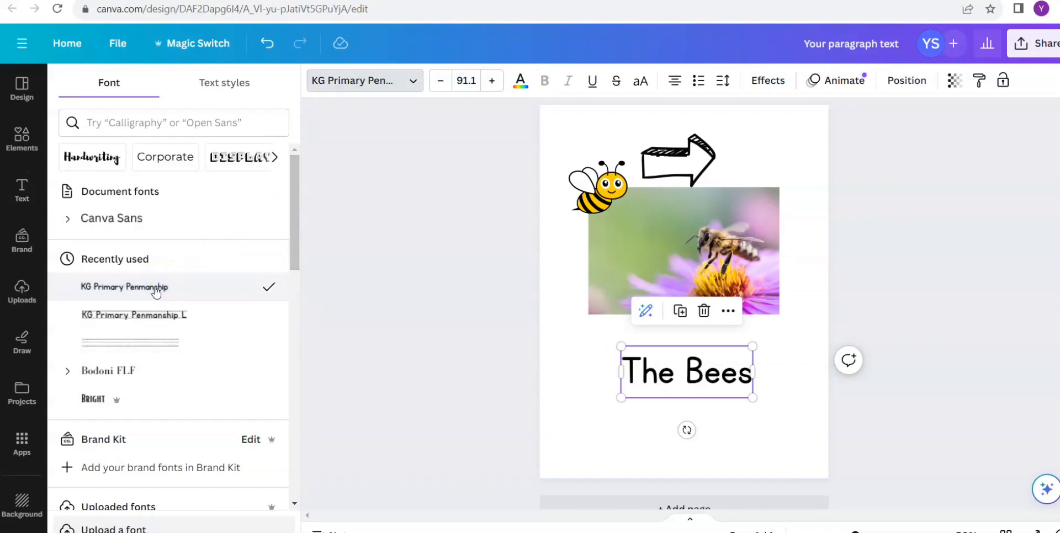
- Change the "The Bees" heading's font to KG Primary Penmanship L with ruled lines and enlarge it to size 120
click(167, 323)
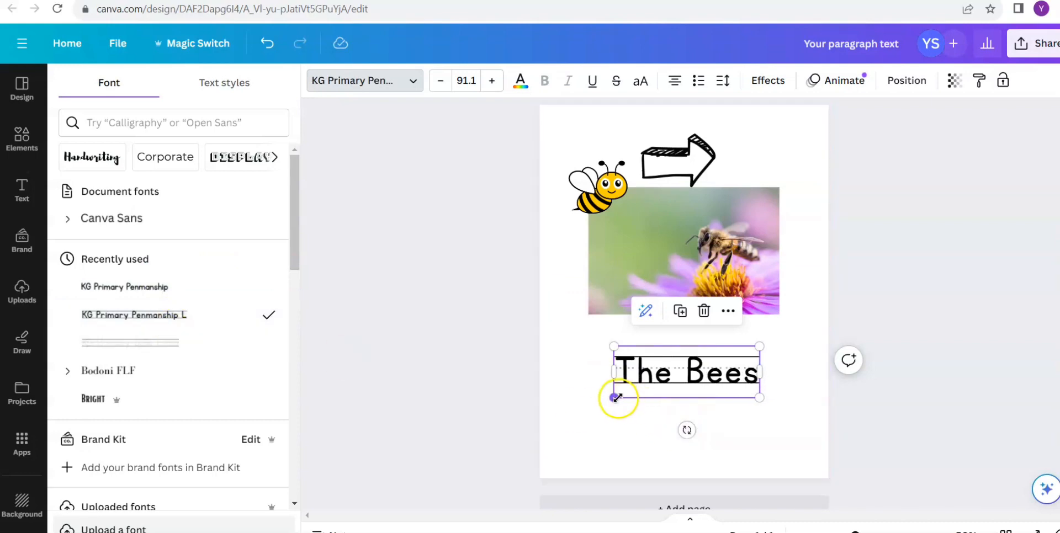
drag(615, 398, 588, 407)
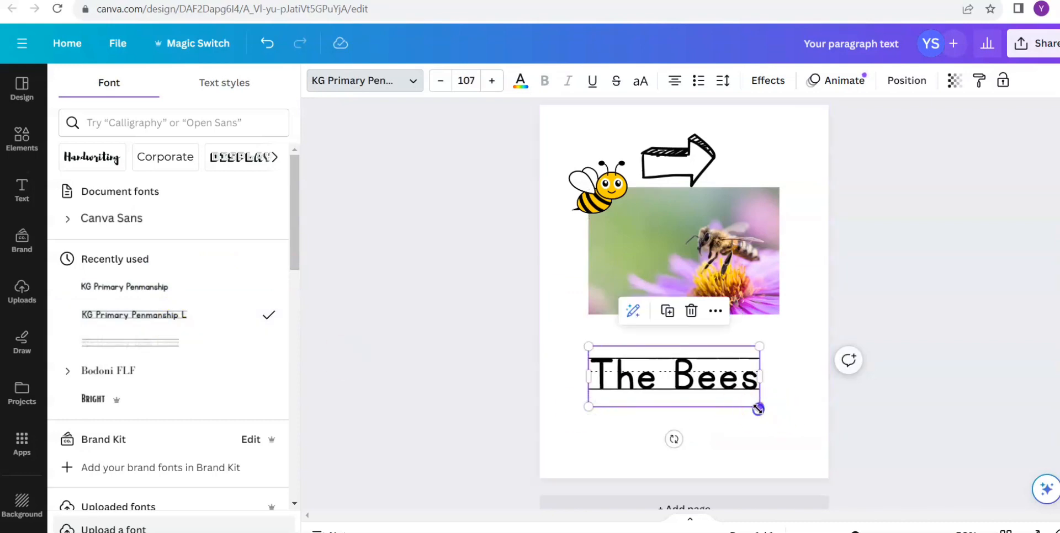
drag(758, 409, 780, 414)
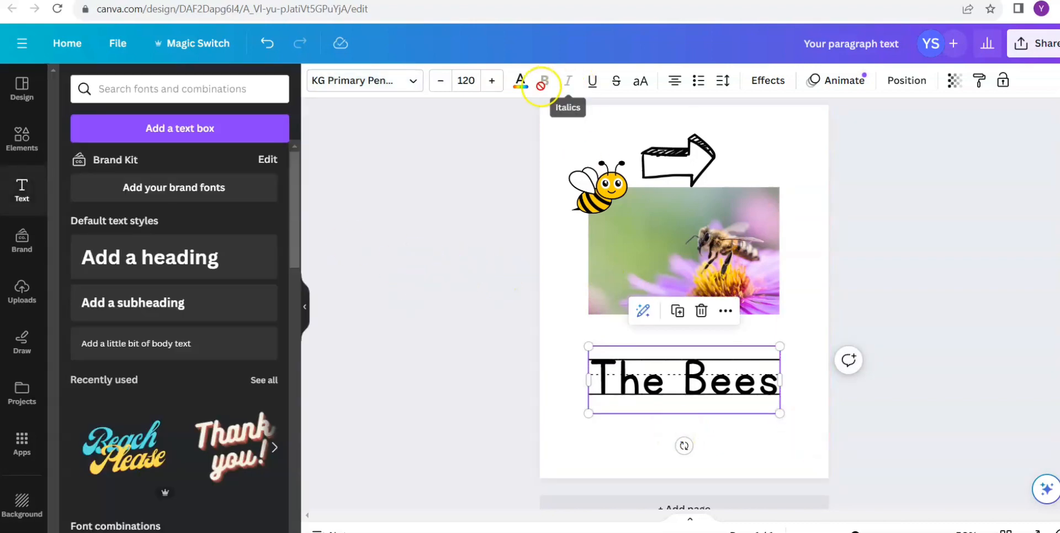
- Try the yellow #ffcd00 document color on the "The Bees" heading, finishing with the third black document color
click(523, 86)
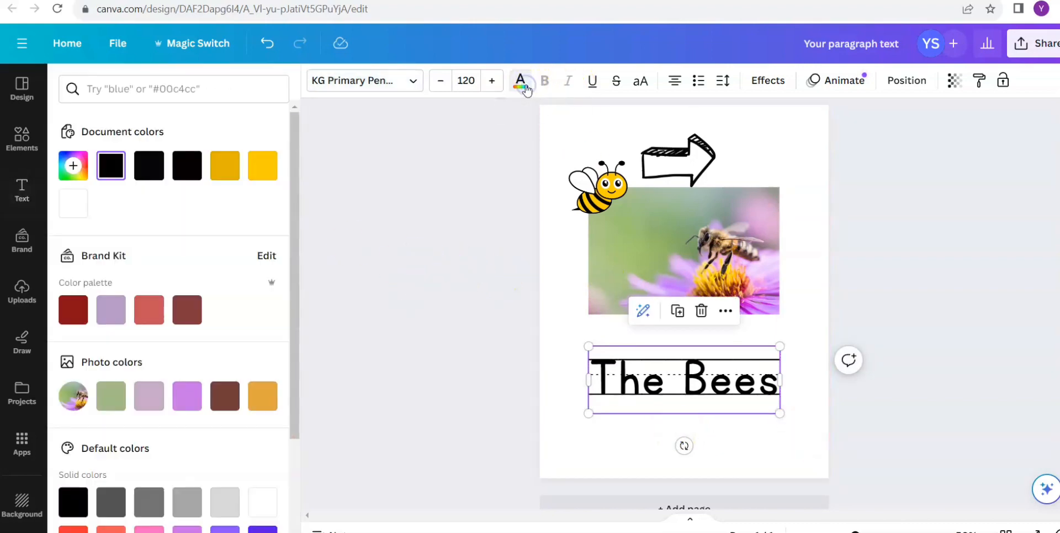
click(265, 167)
click(187, 166)
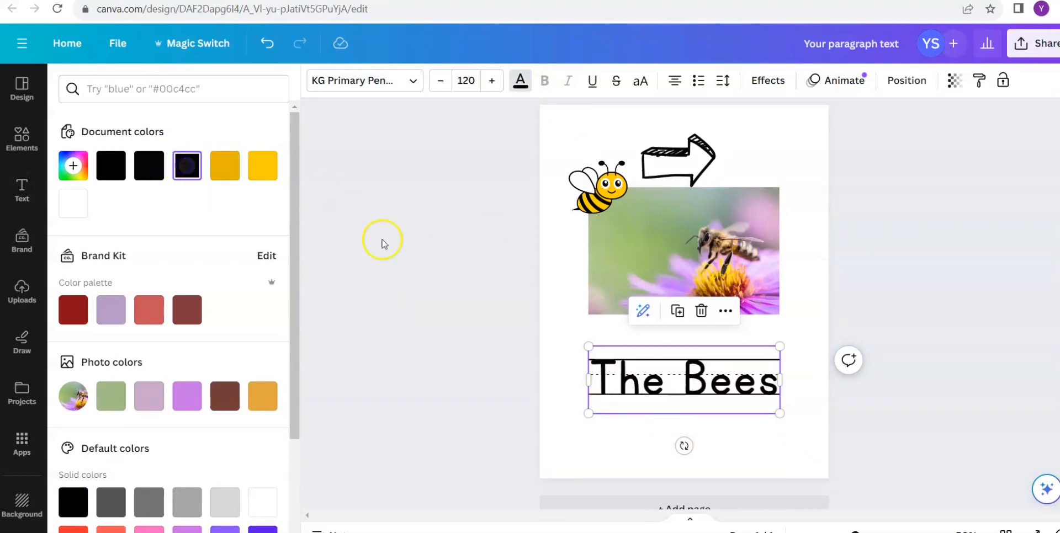
click(444, 282)
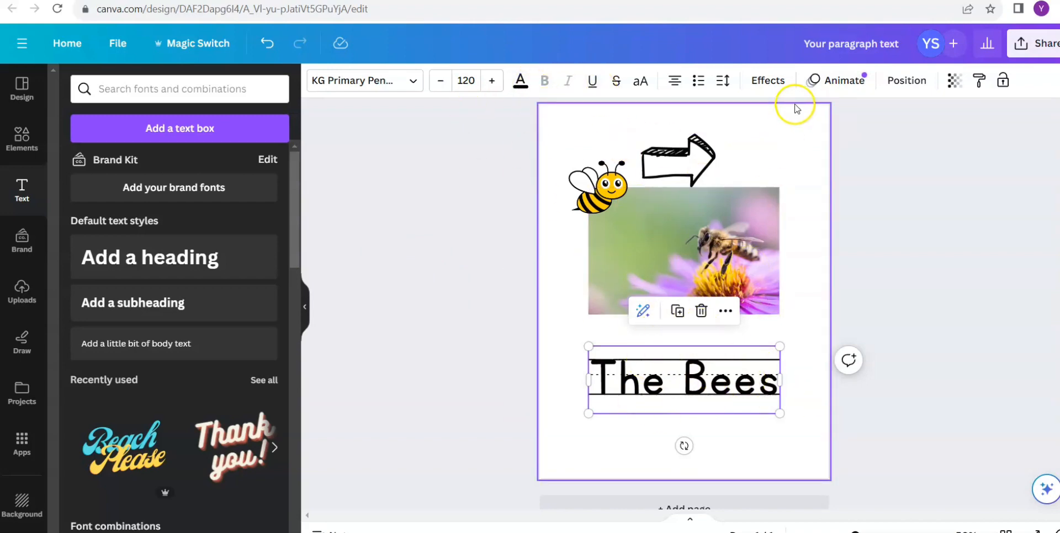
- Apply the Curve shape effect to the "The Bees" heading and set its curve to 59
click(774, 84)
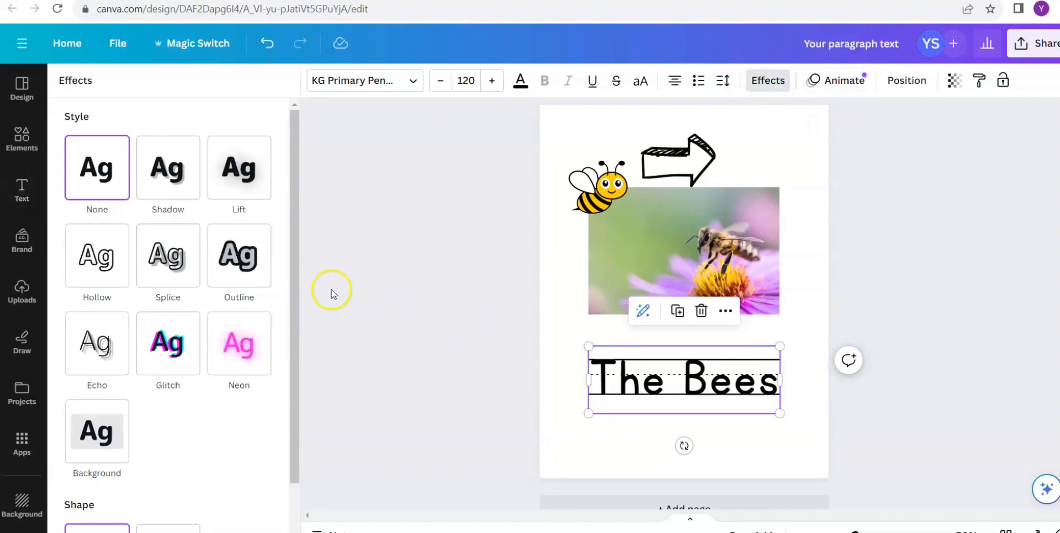
drag(294, 270, 295, 371)
click(171, 489)
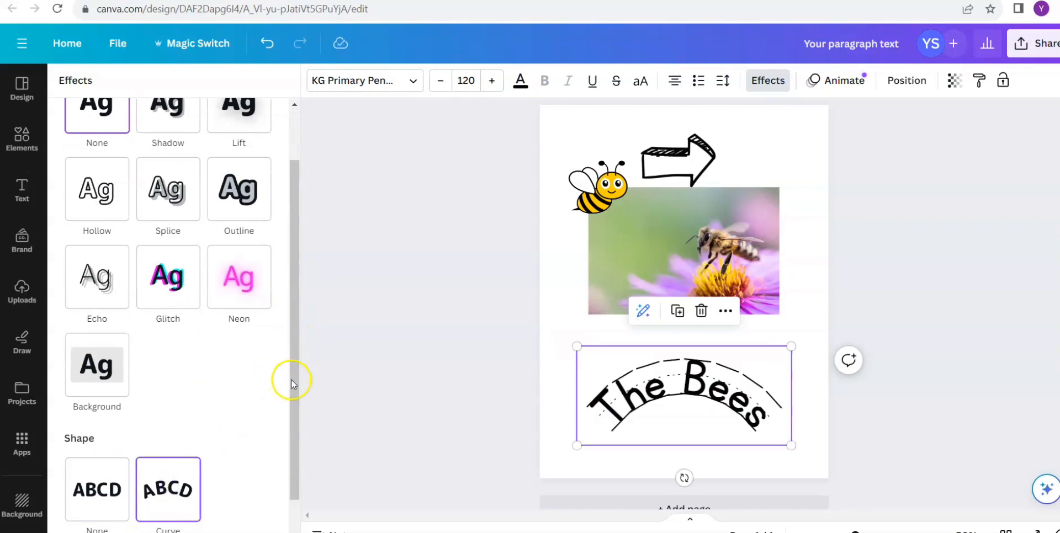
scroll(293, 383, down, 1)
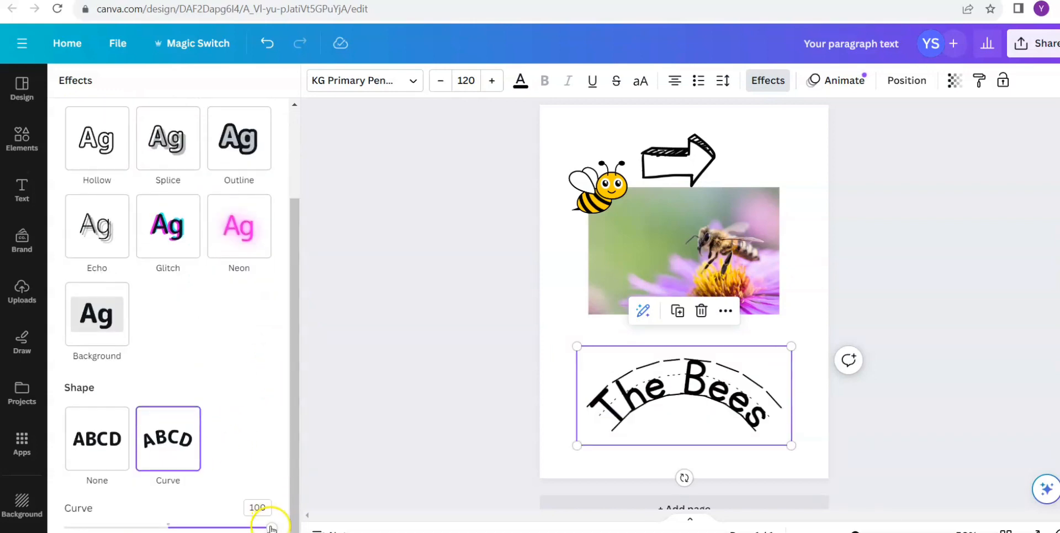
drag(272, 528, 229, 528)
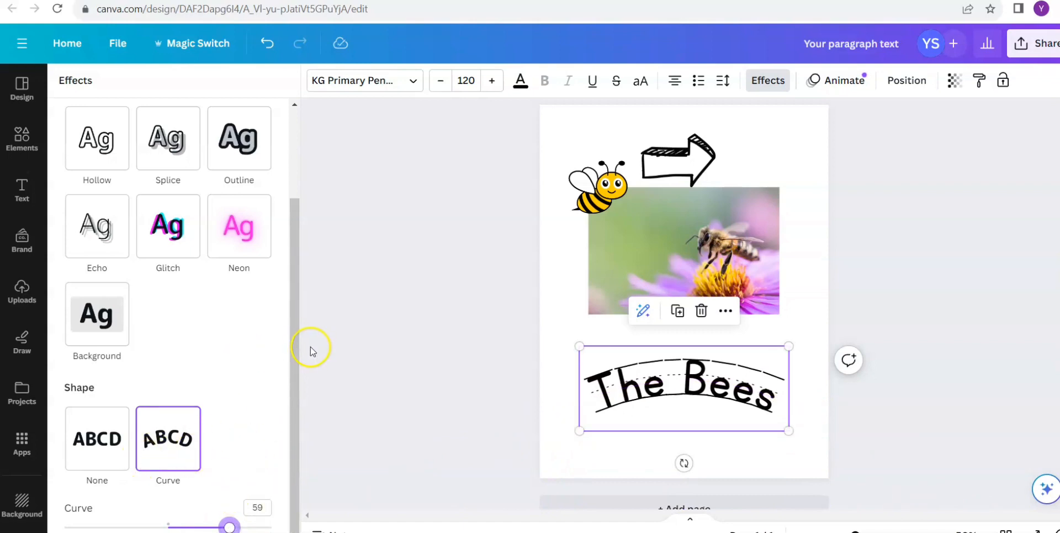
- Try an Outline effect in yellow with thickness 1 on the curved heading, undo it and deselect the heading
click(237, 155)
click(260, 251)
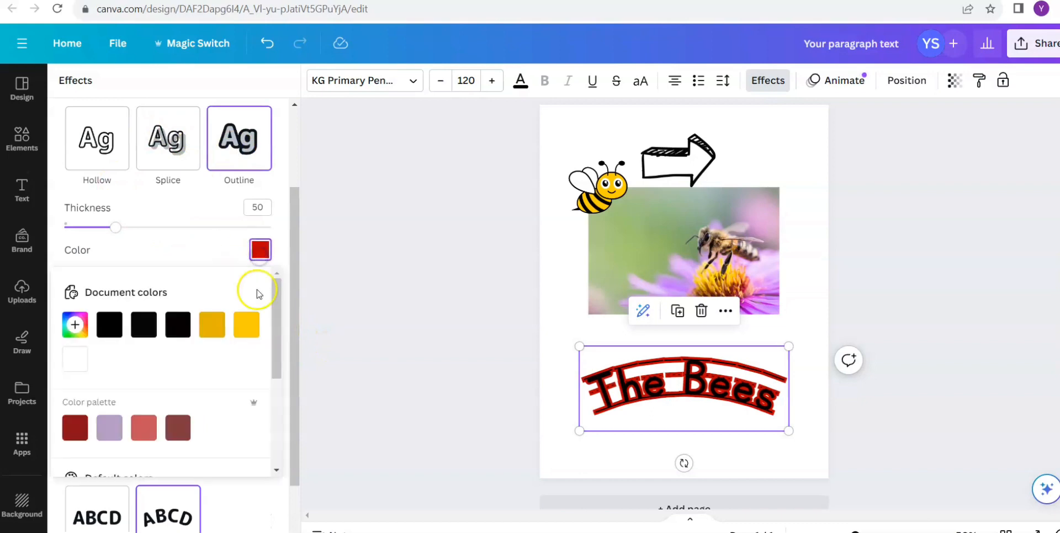
click(249, 327)
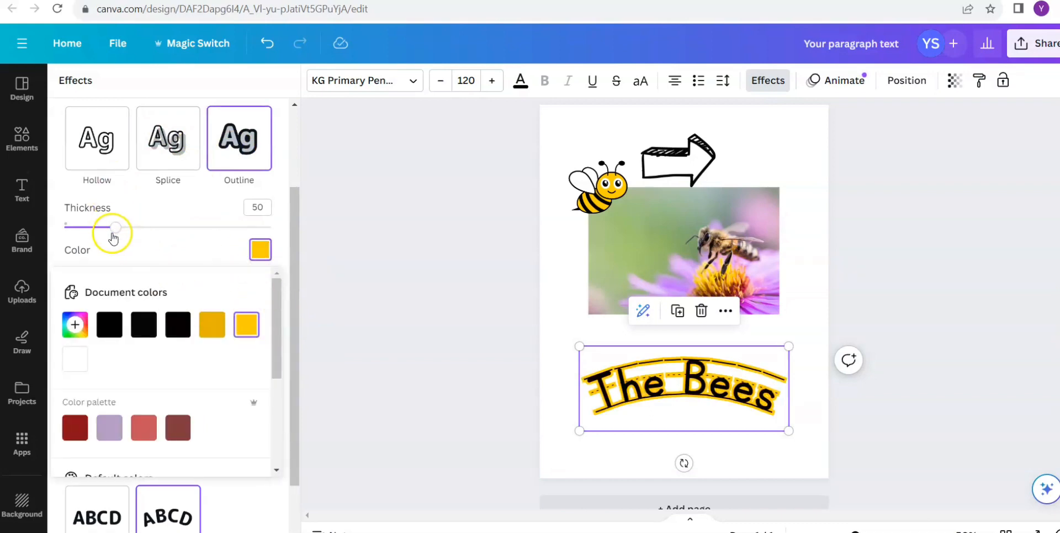
drag(113, 238, 49, 223)
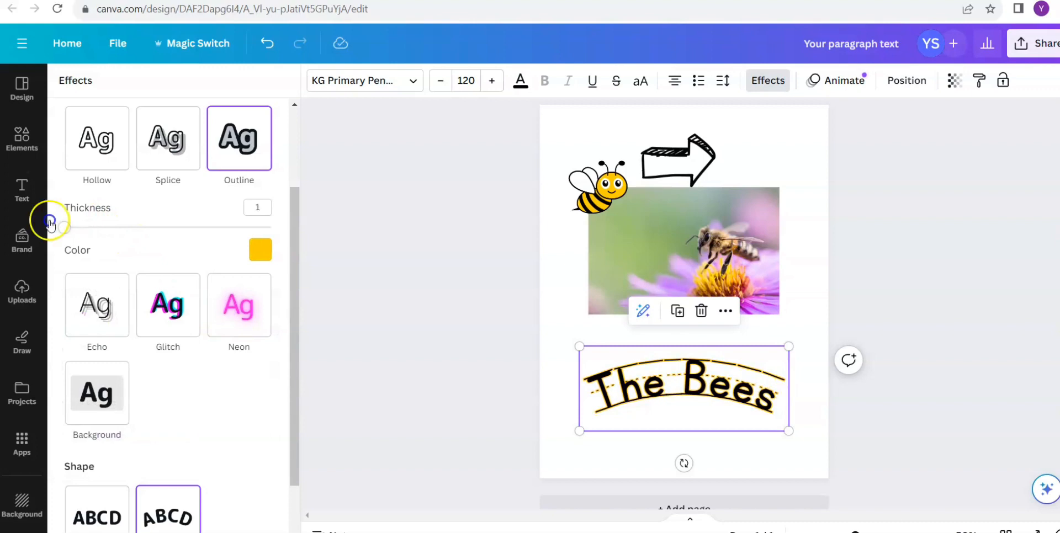
click(267, 45)
click(268, 44)
click(267, 44)
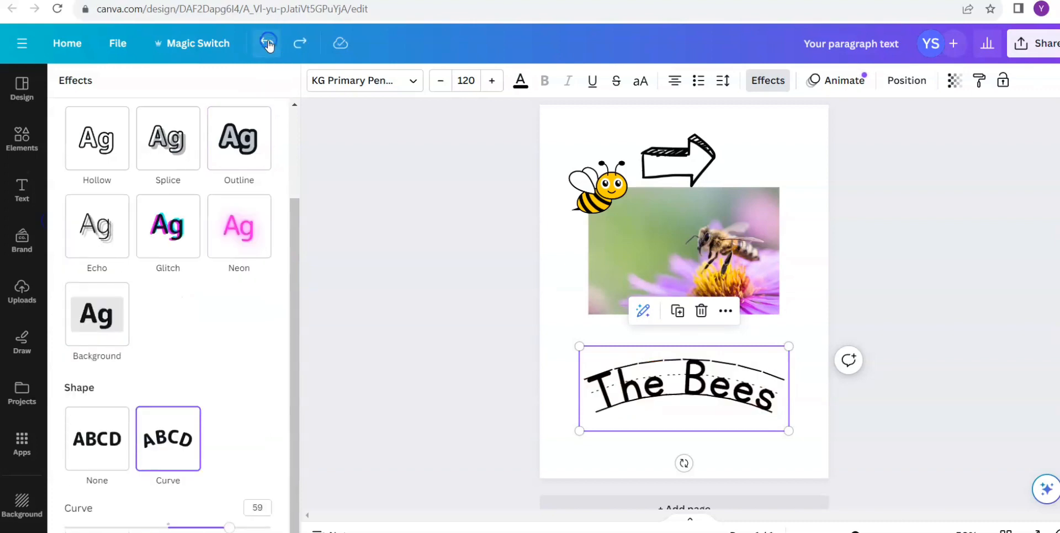
click(448, 209)
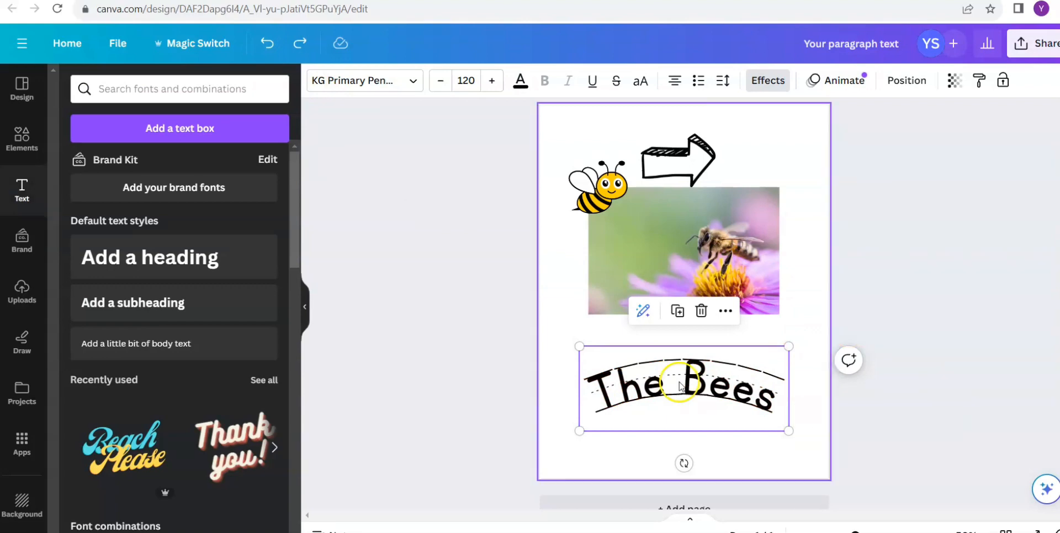
click(963, 199)
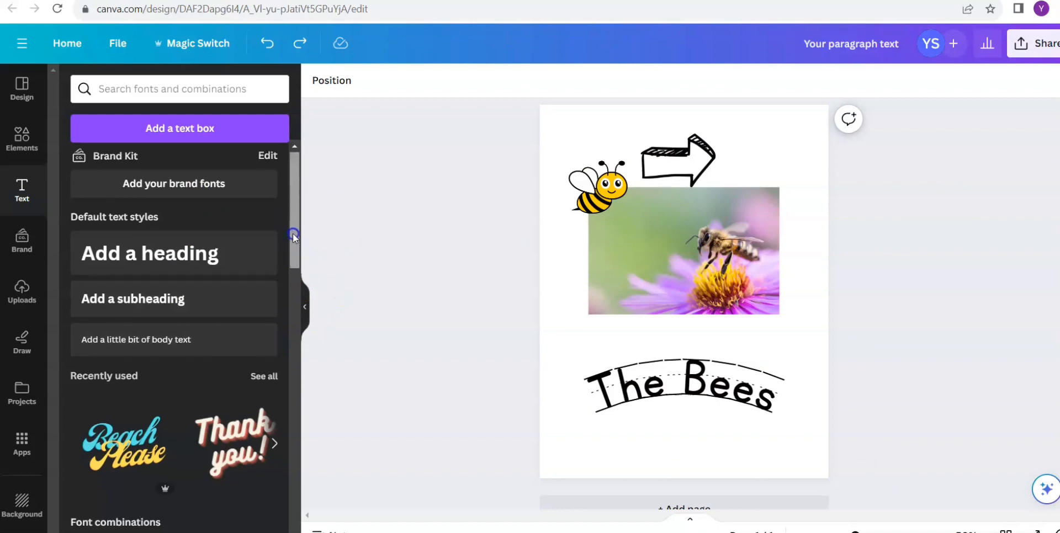
- Replace the curved "The Bees" heading with the "'Tis the season to be JOLLY" font combination, placed below the photo
drag(293, 233, 317, 386)
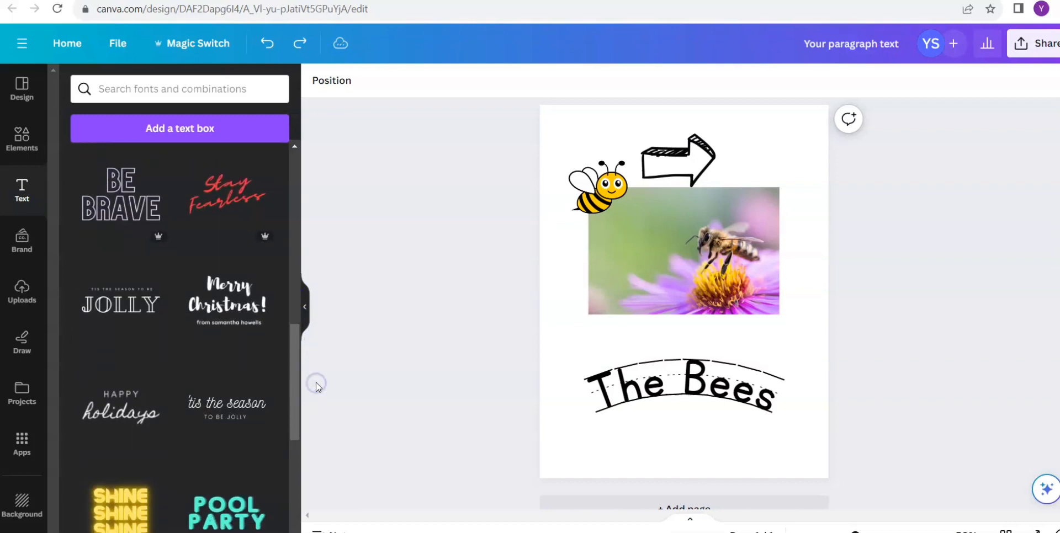
click(139, 307)
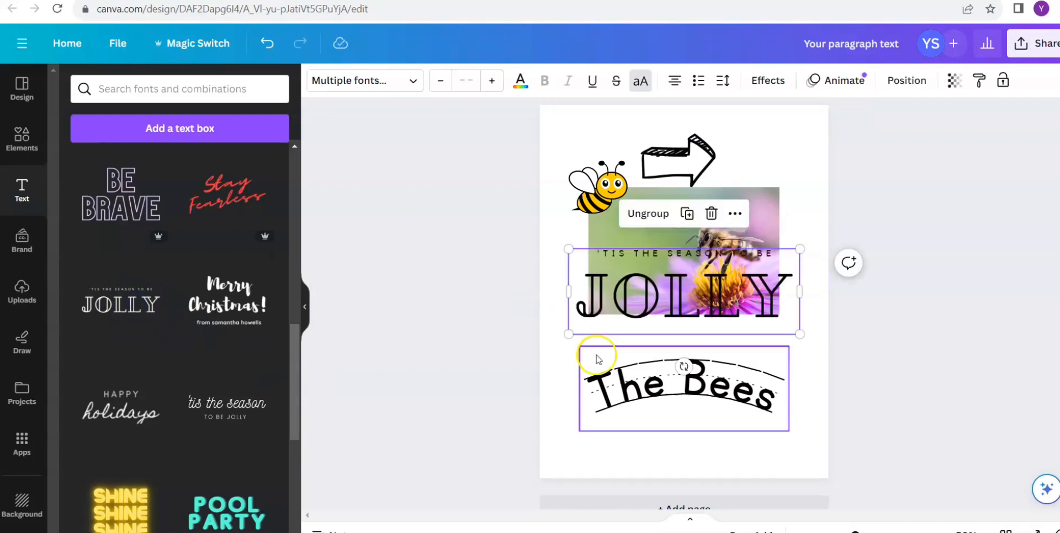
click(739, 389)
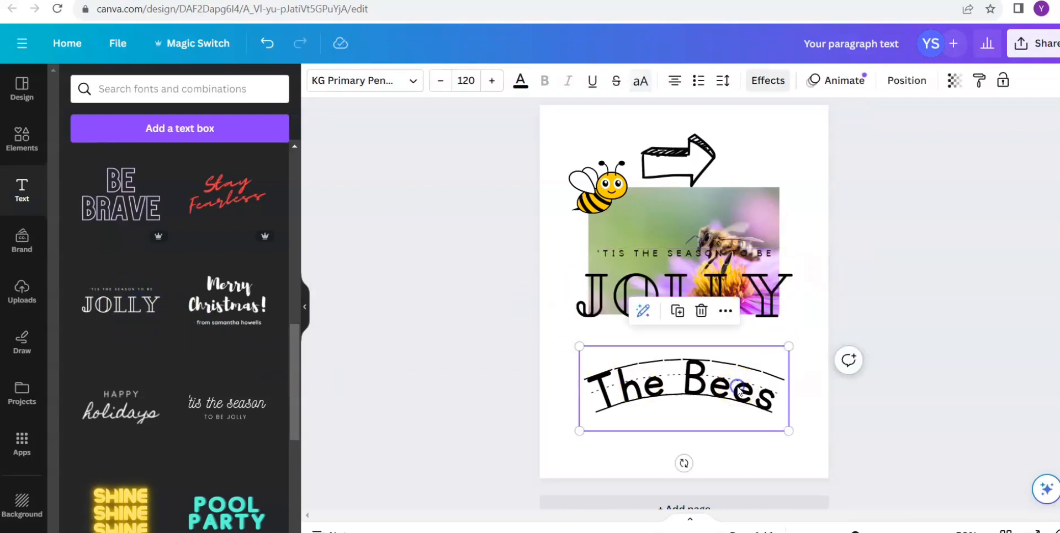
click(701, 311)
drag(691, 305, 684, 386)
- Change the font combination's small line to "THE" and its large line to "BEES"
double_click(772, 380)
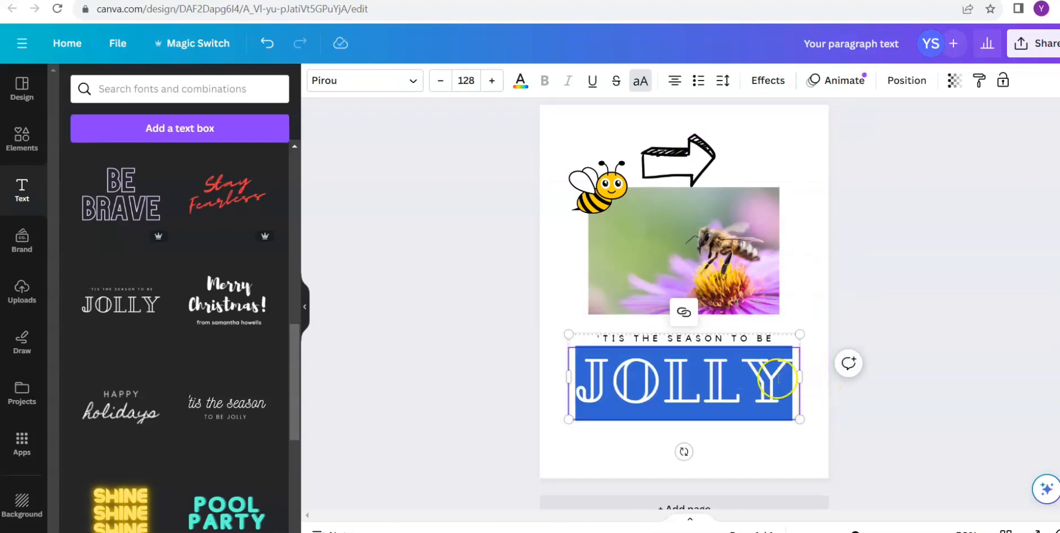
double_click(770, 340)
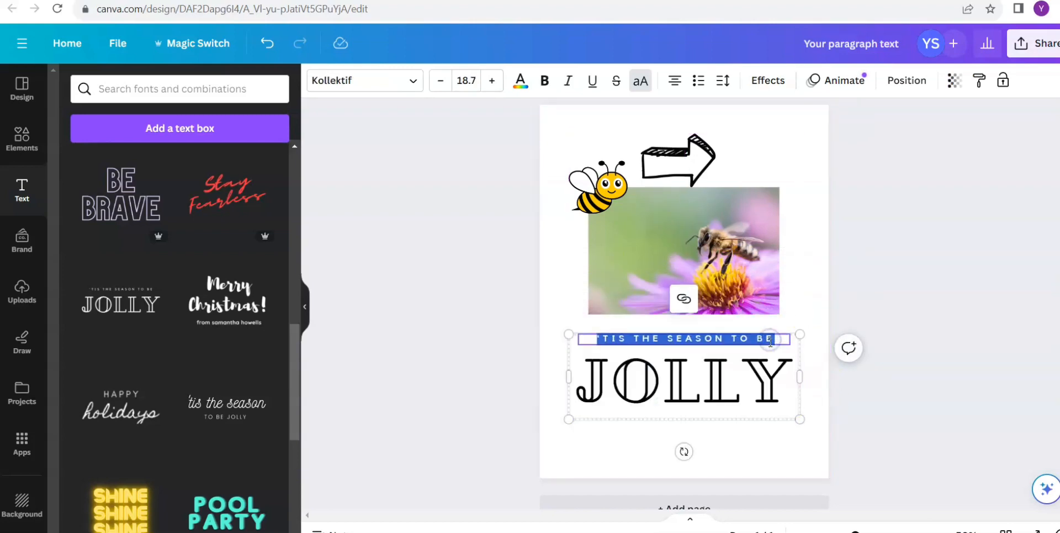
text(THE)
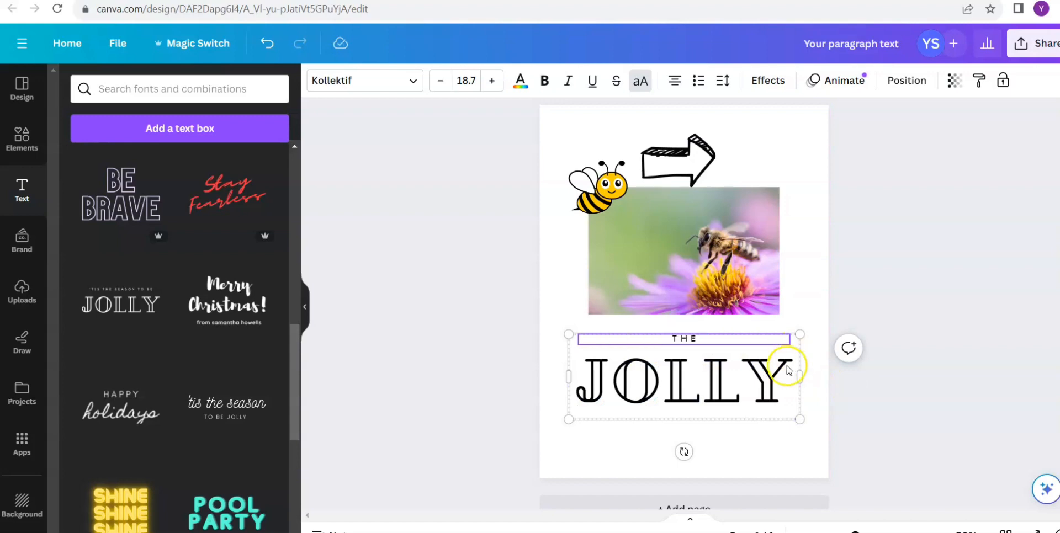
double_click(785, 368)
text(BEES)
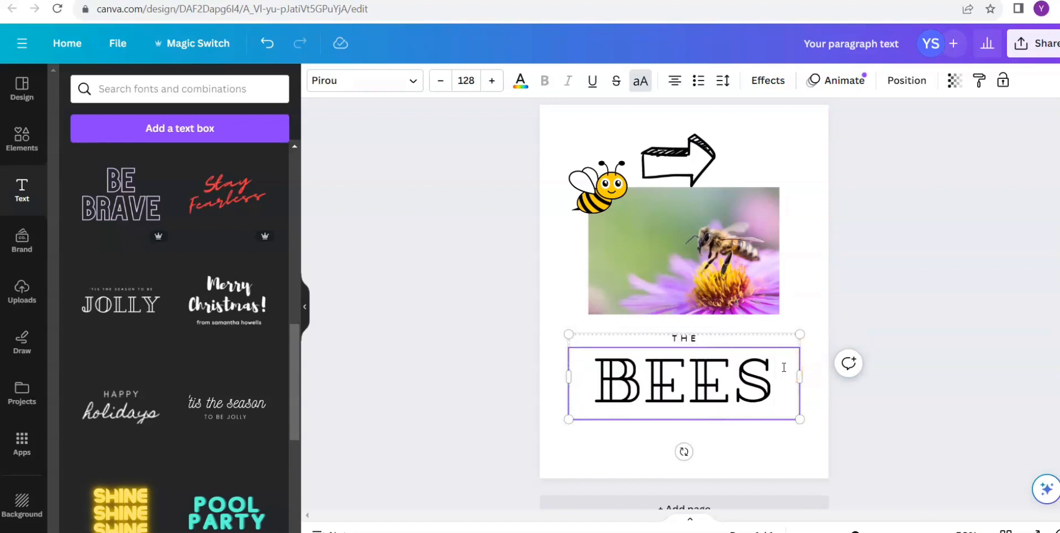
click(850, 390)
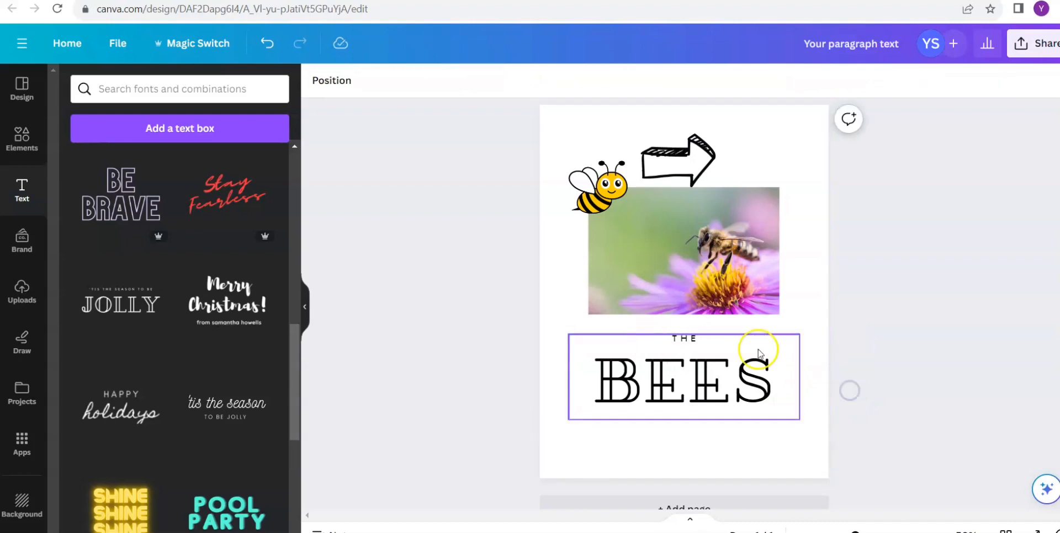
drag(293, 336, 301, 468)
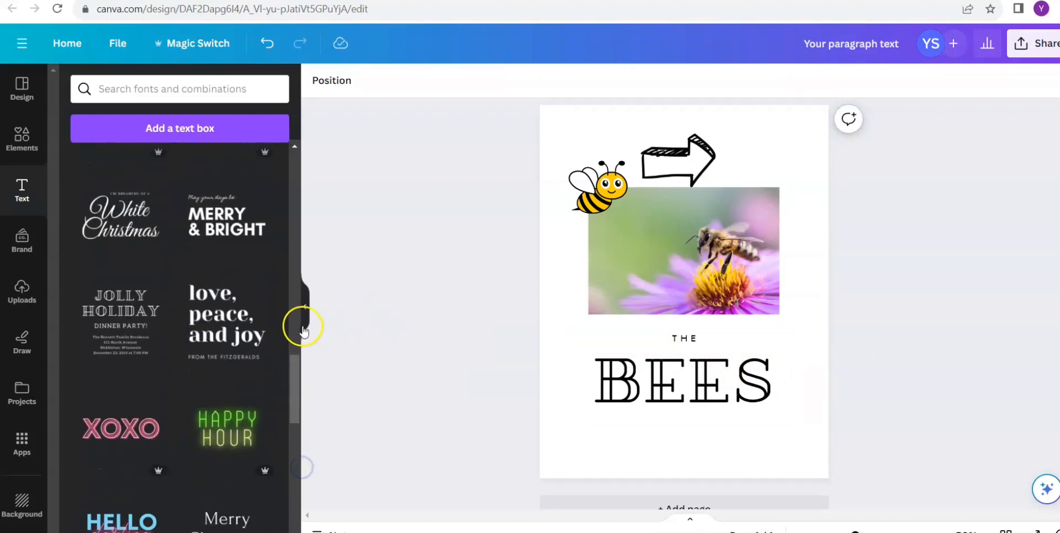
drag(296, 365, 279, 152)
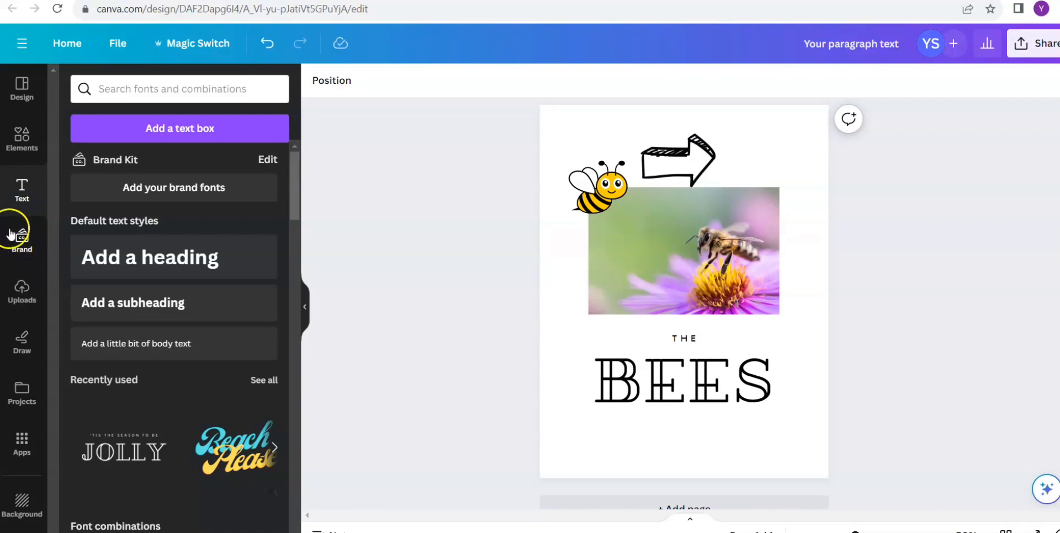
click(22, 243)
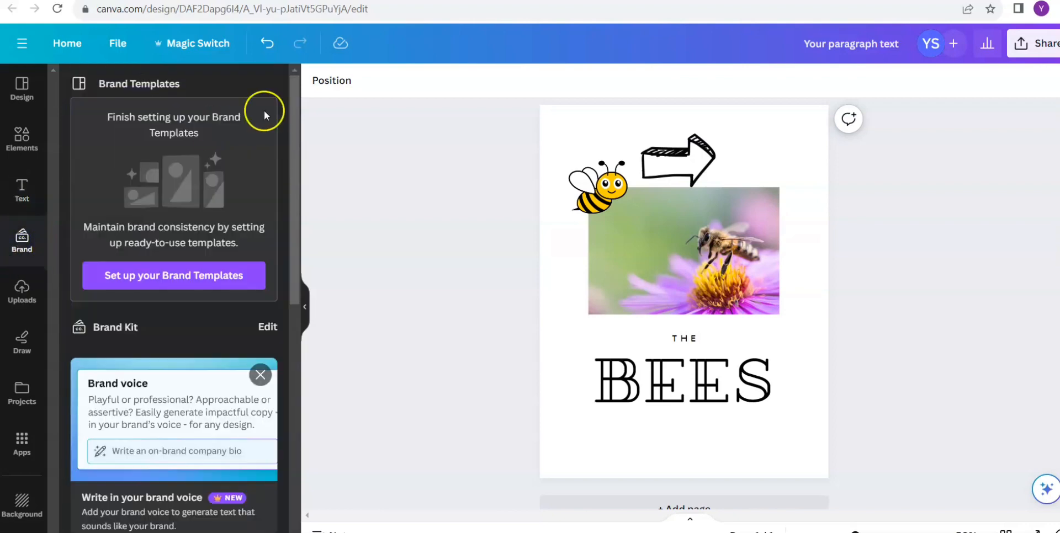
drag(293, 223, 315, 390)
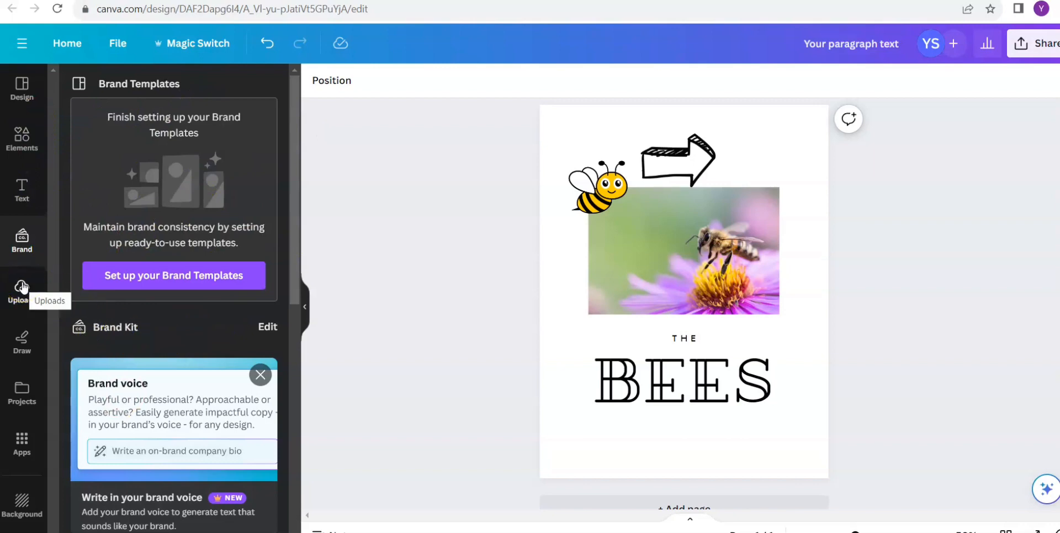
- Handwrite initials in red with the drawing tools, just above the start of the "BEES" text
click(18, 338)
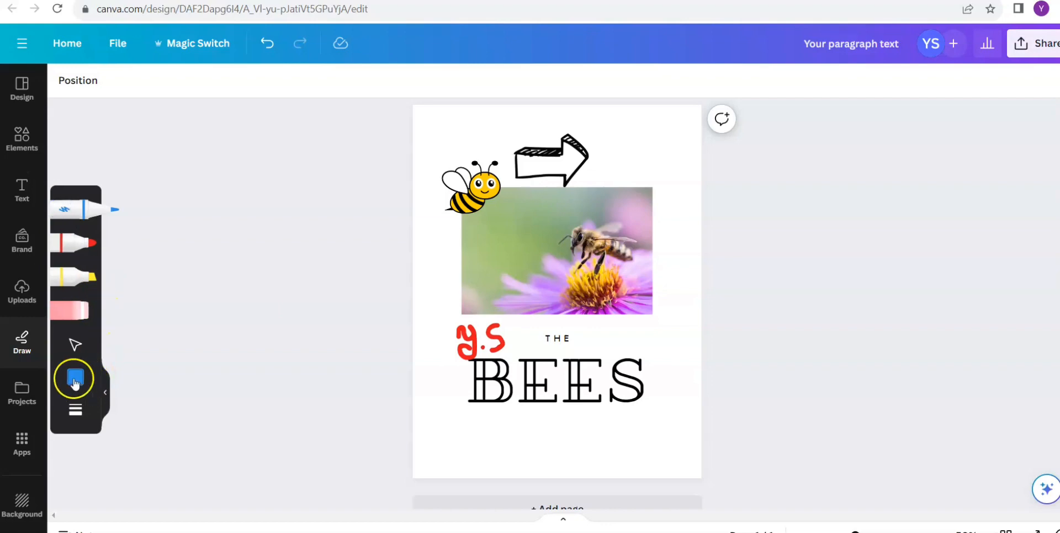
click(75, 381)
click(76, 381)
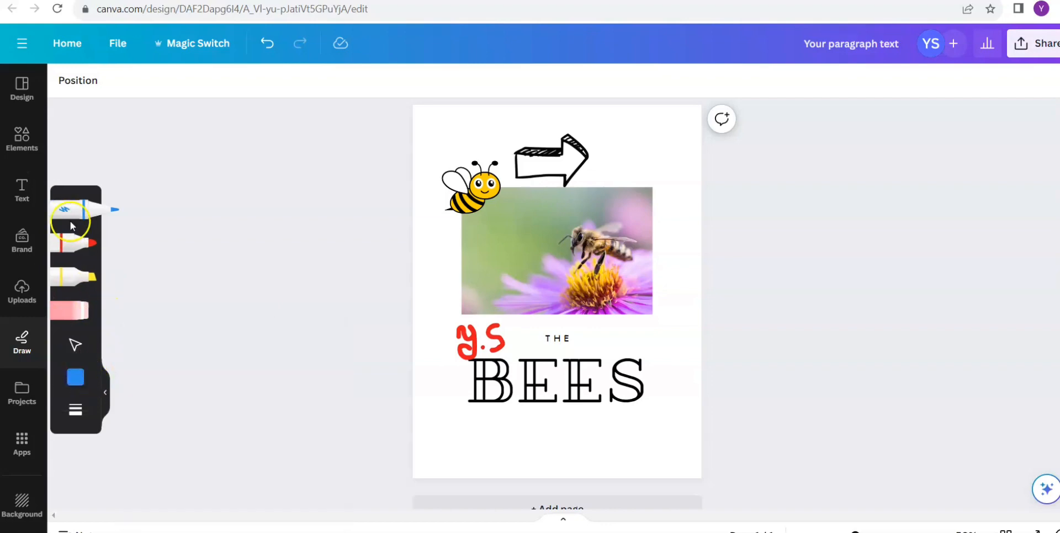
- Switch through the marker and highlighter back to the blue pen and set its stroke weight to 1
click(80, 244)
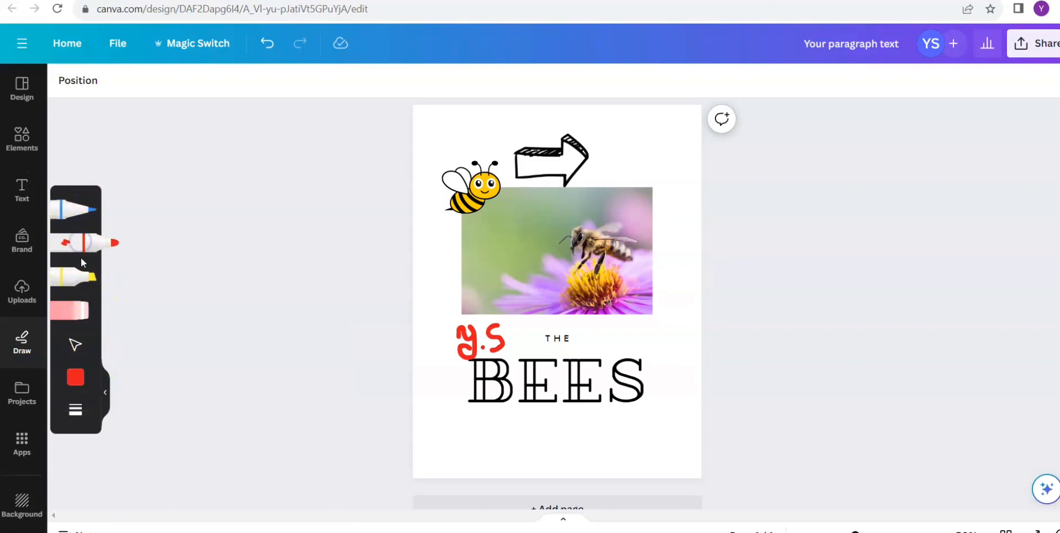
click(82, 275)
click(71, 214)
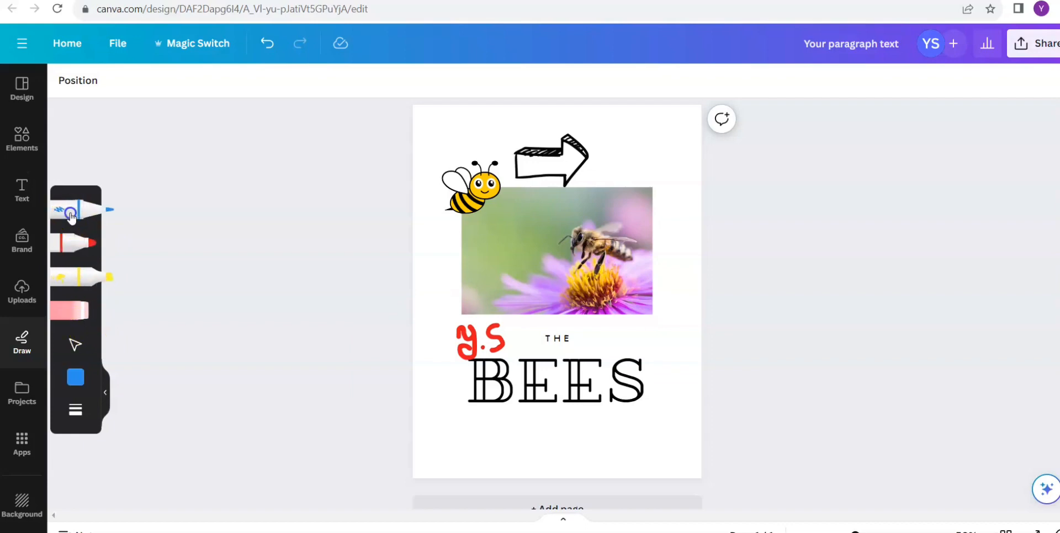
click(77, 379)
click(82, 421)
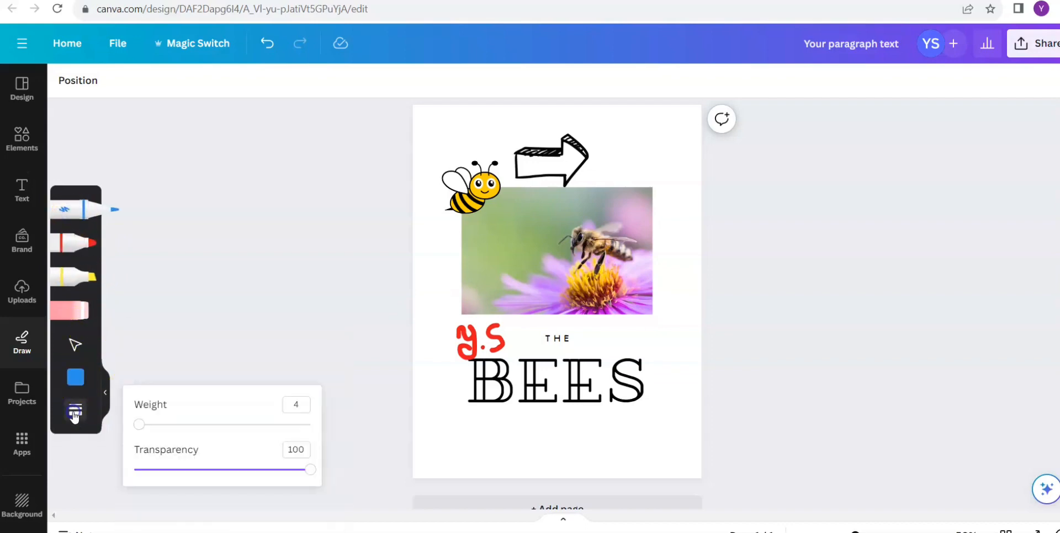
drag(141, 425, 101, 404)
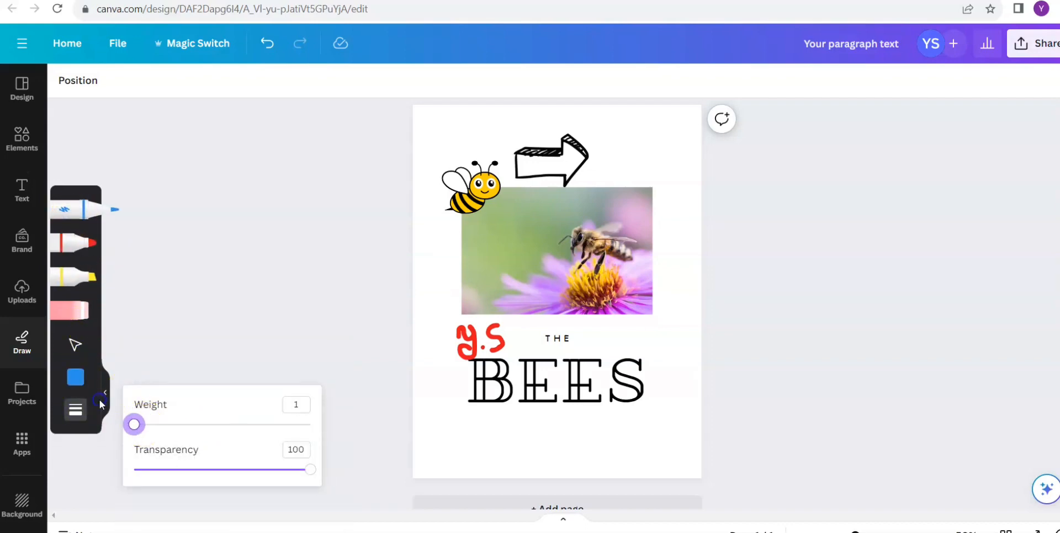
click(56, 437)
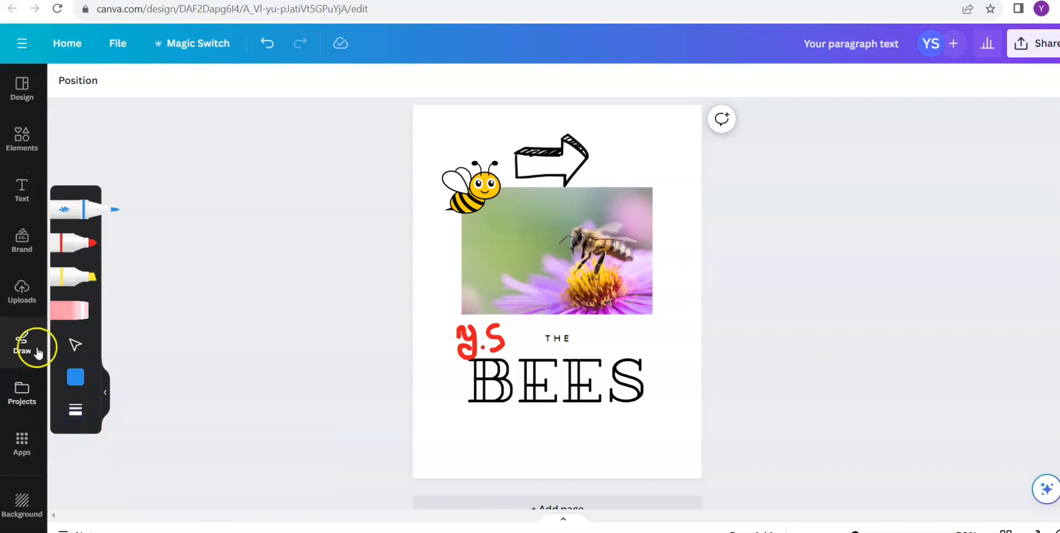
- Upload the close-up cat photo from the computer's Pictures folder to the design's uploads
click(22, 89)
click(30, 292)
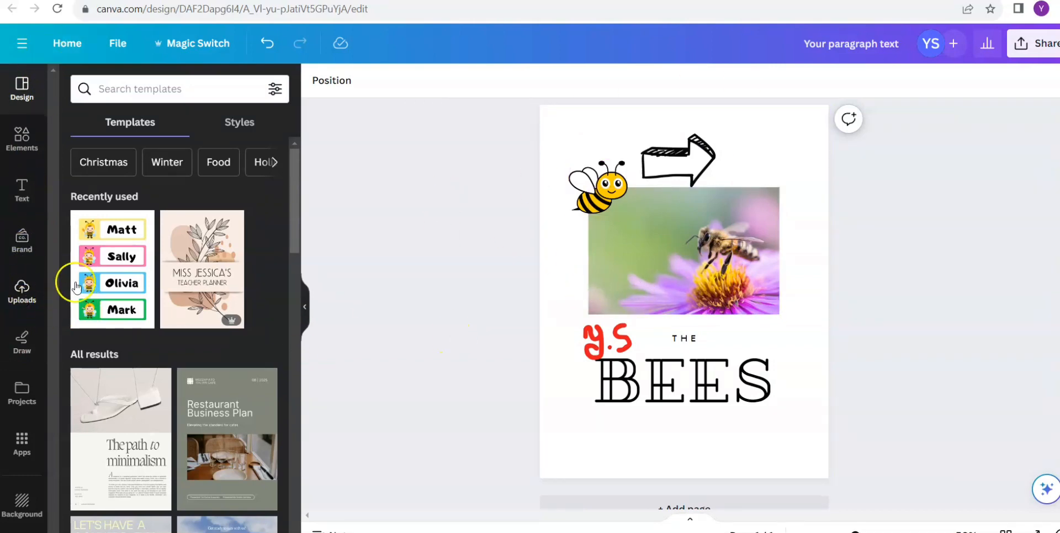
click(22, 287)
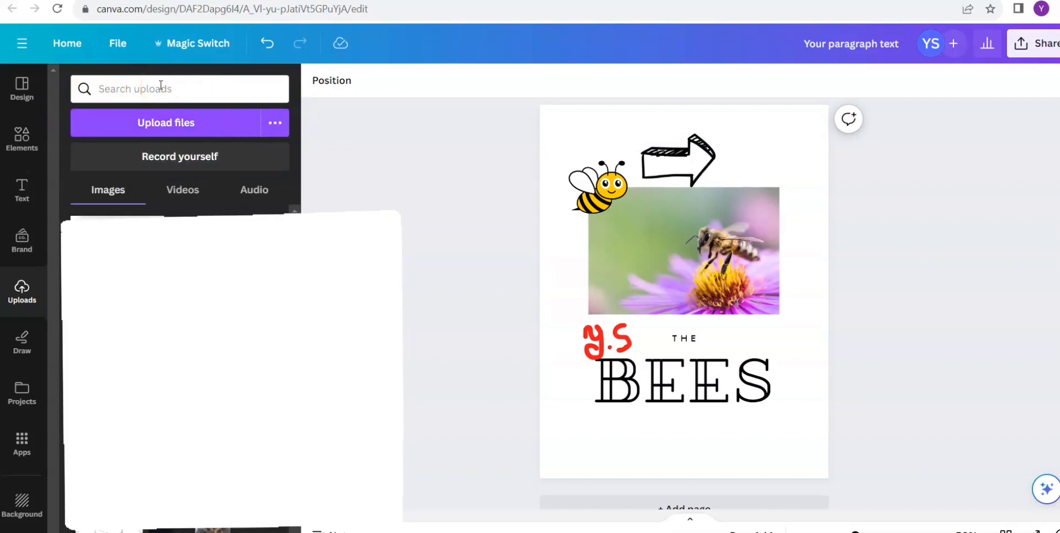
click(161, 123)
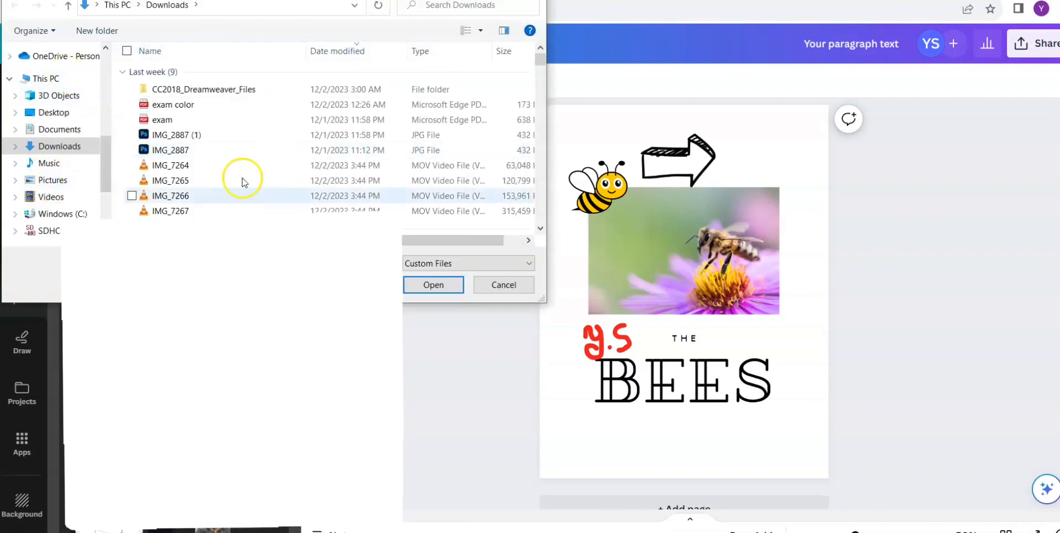
click(86, 184)
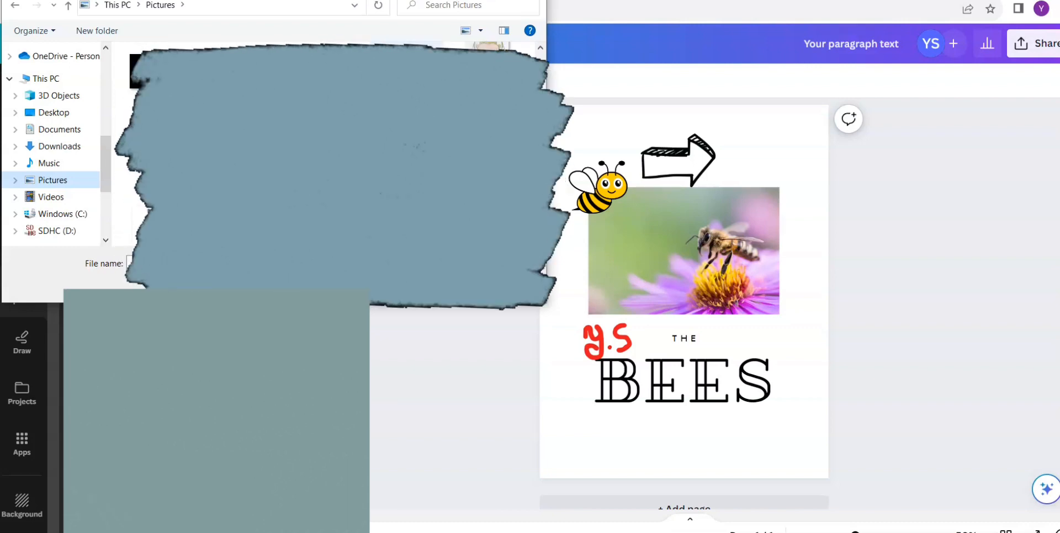
key(Escape)
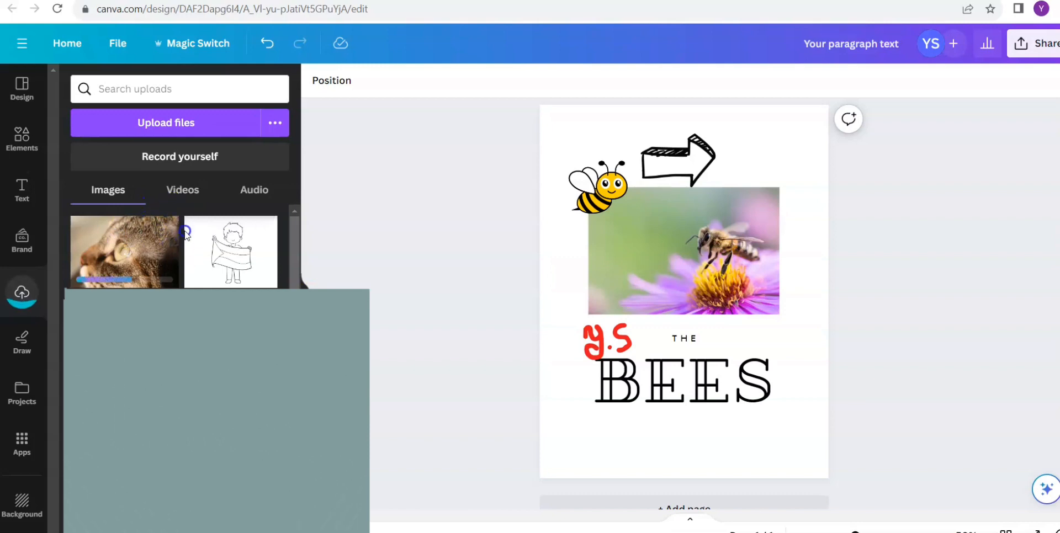
- Add the uploaded cat photo to the page, shrink it to a small picture and place it below the end of "BEES"
click(150, 235)
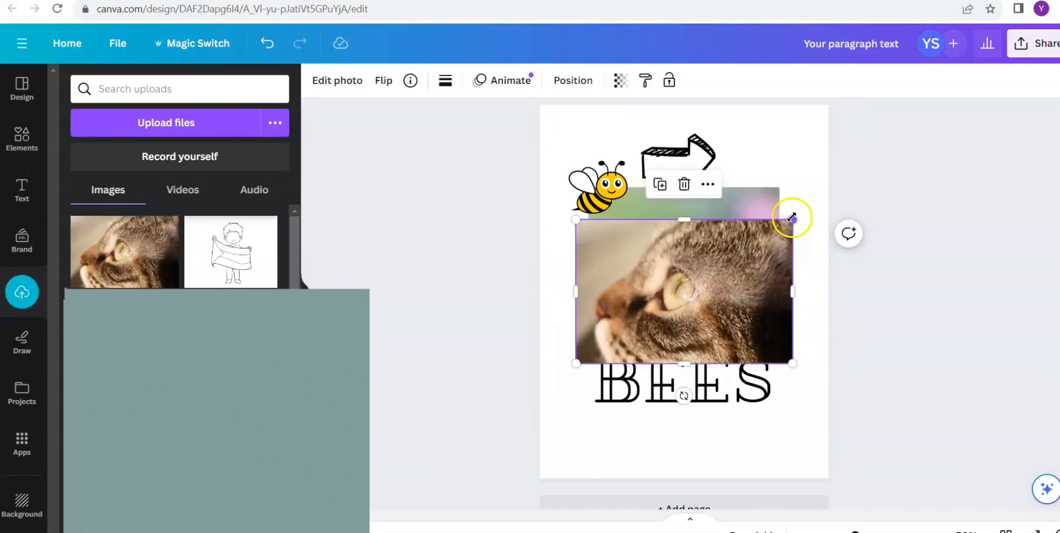
drag(792, 221, 686, 284)
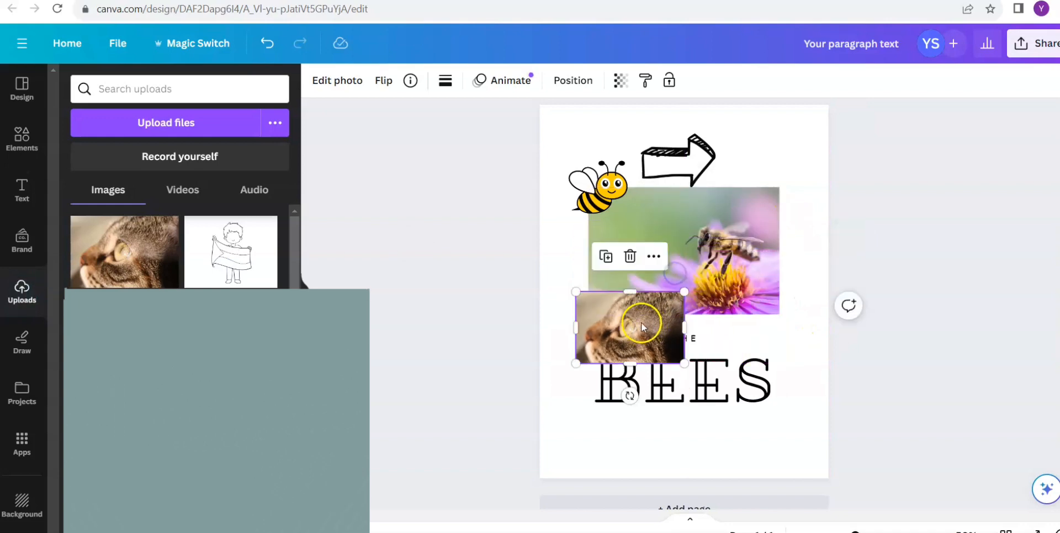
drag(683, 350, 739, 420)
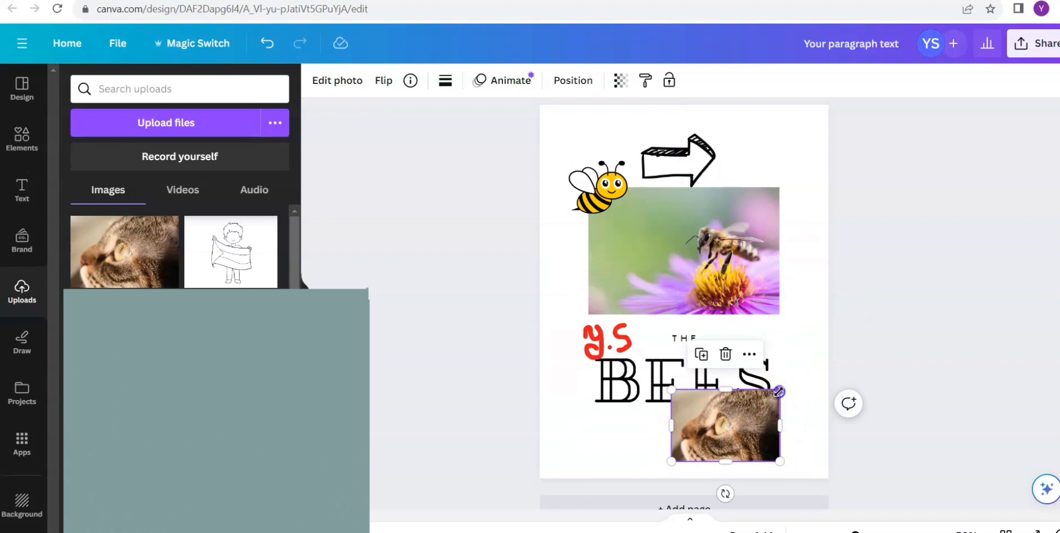
drag(778, 391, 755, 419)
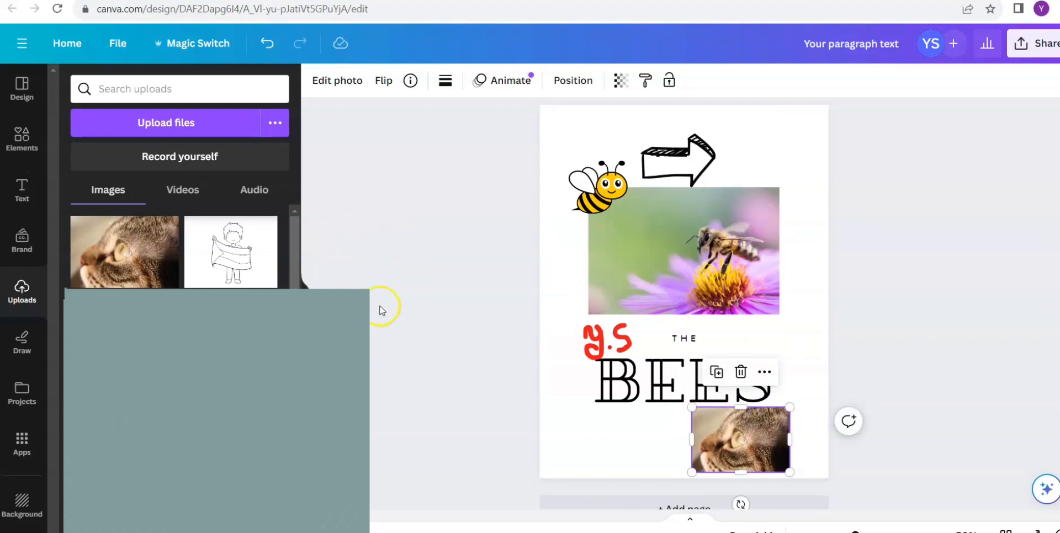
click(910, 320)
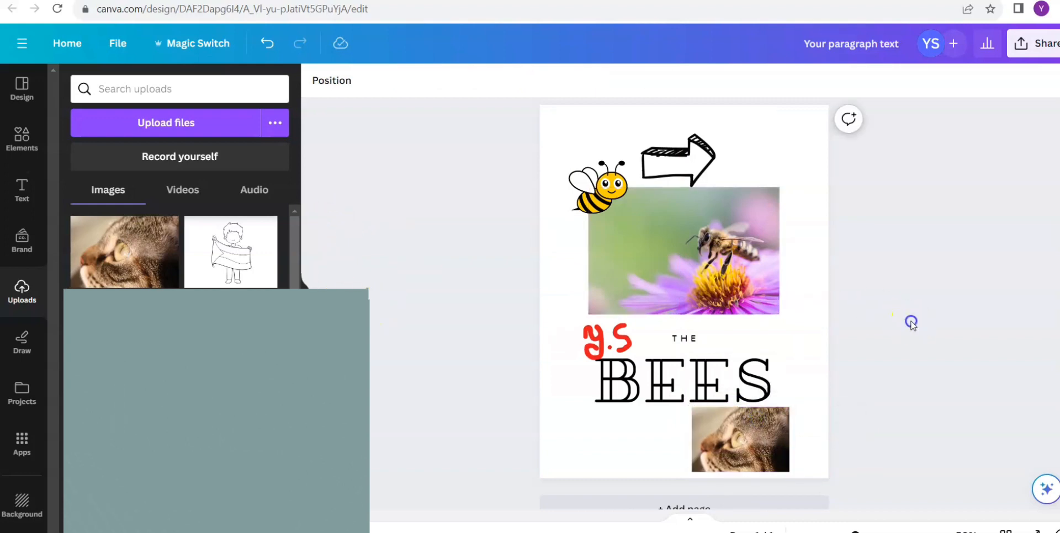
- Shift the arrow, the cartoon bee and the bee photo slightly higher on the page
click(673, 171)
drag(673, 171, 672, 160)
click(833, 190)
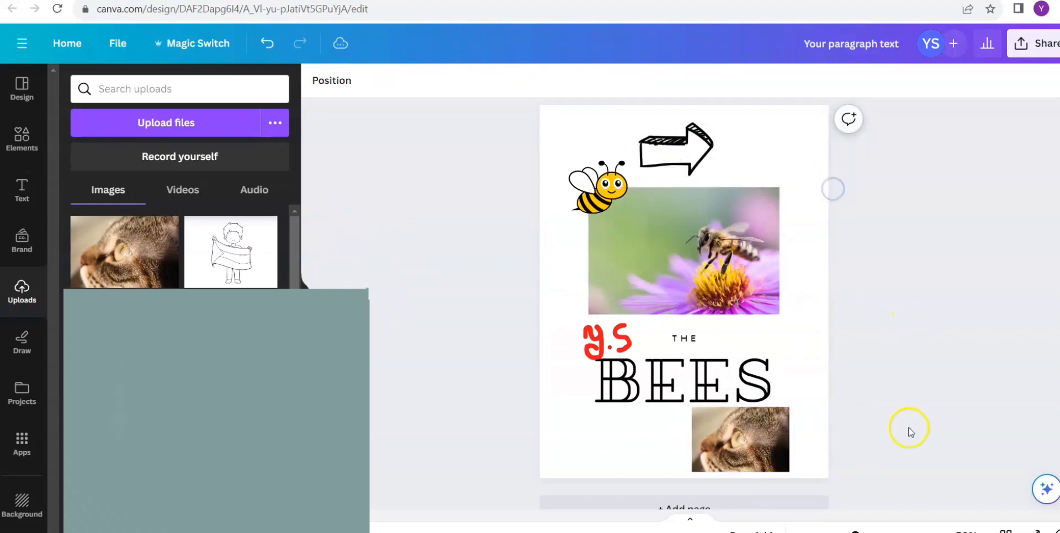
drag(595, 197, 591, 186)
click(632, 289)
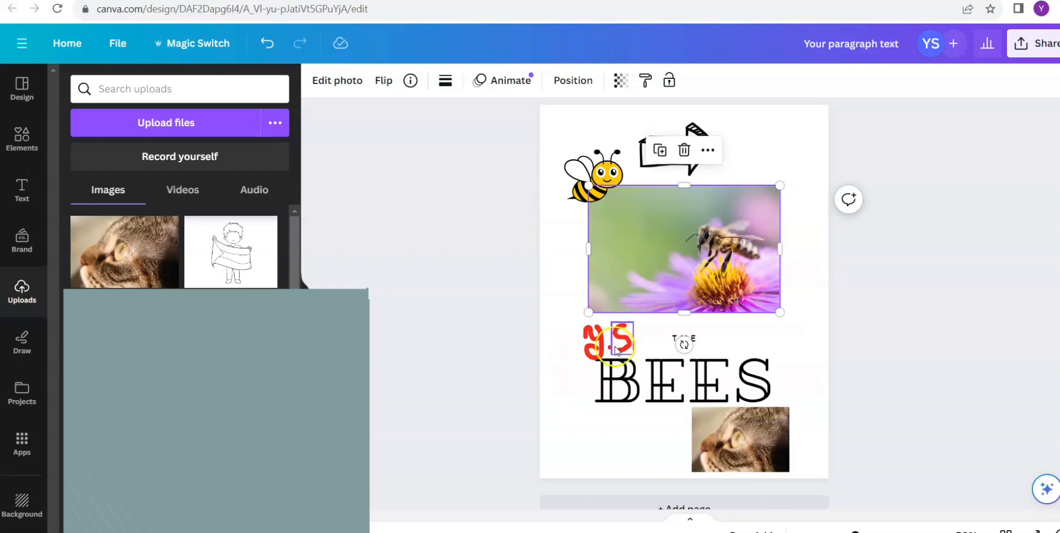
- Nudge the first handwritten red initial and the dot after it slightly up and away from the second initial
click(599, 339)
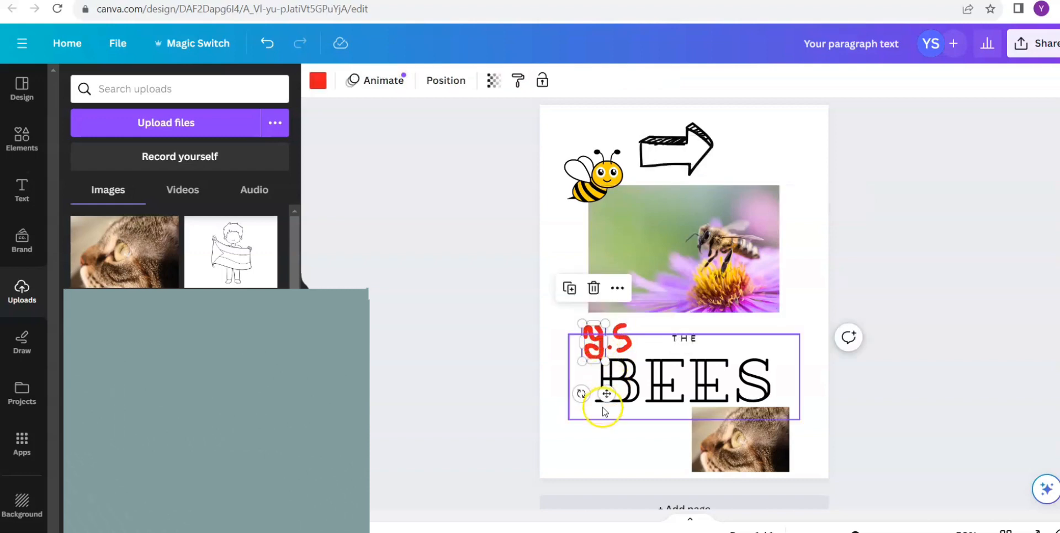
drag(607, 394, 605, 384)
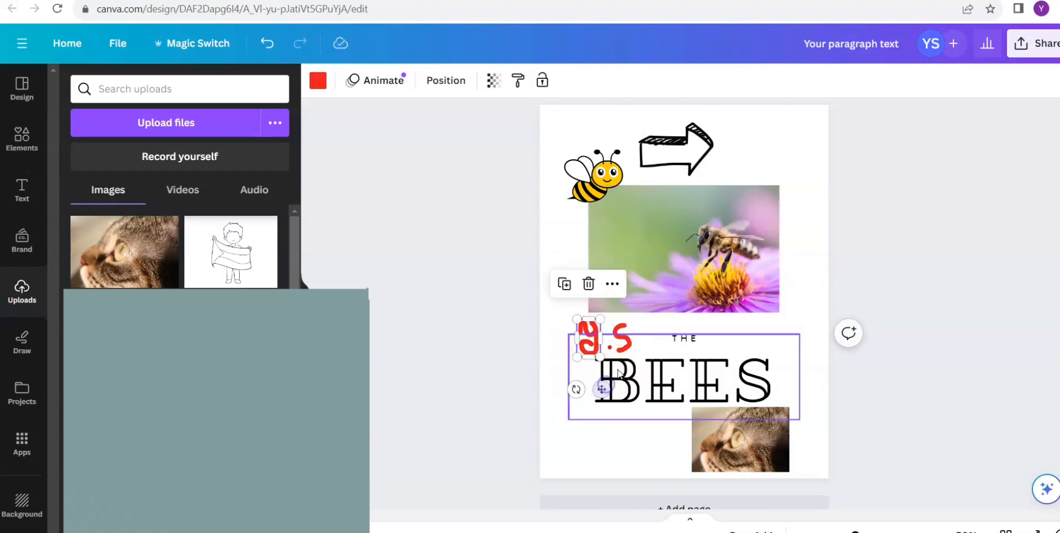
click(609, 349)
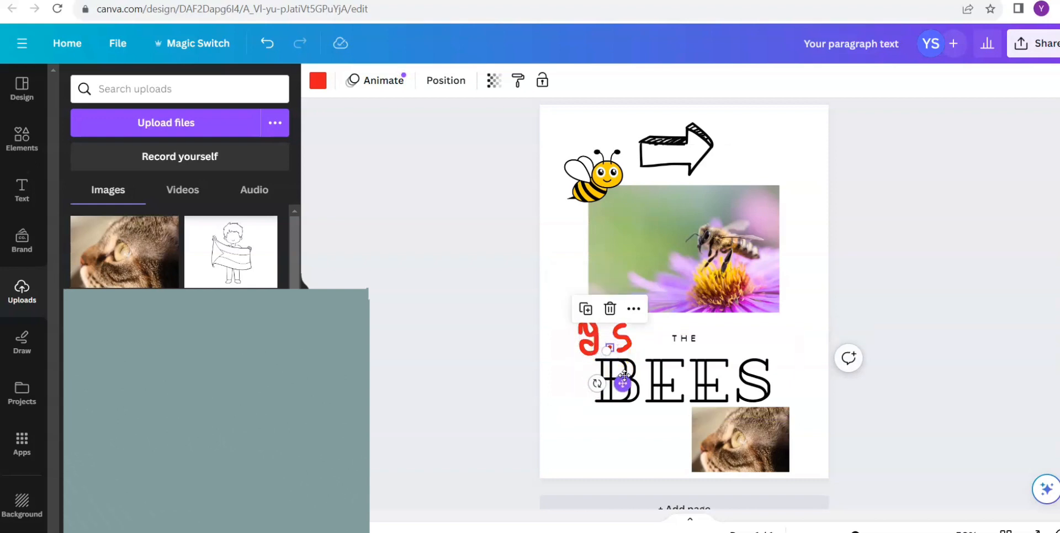
drag(622, 376, 618, 370)
click(920, 293)
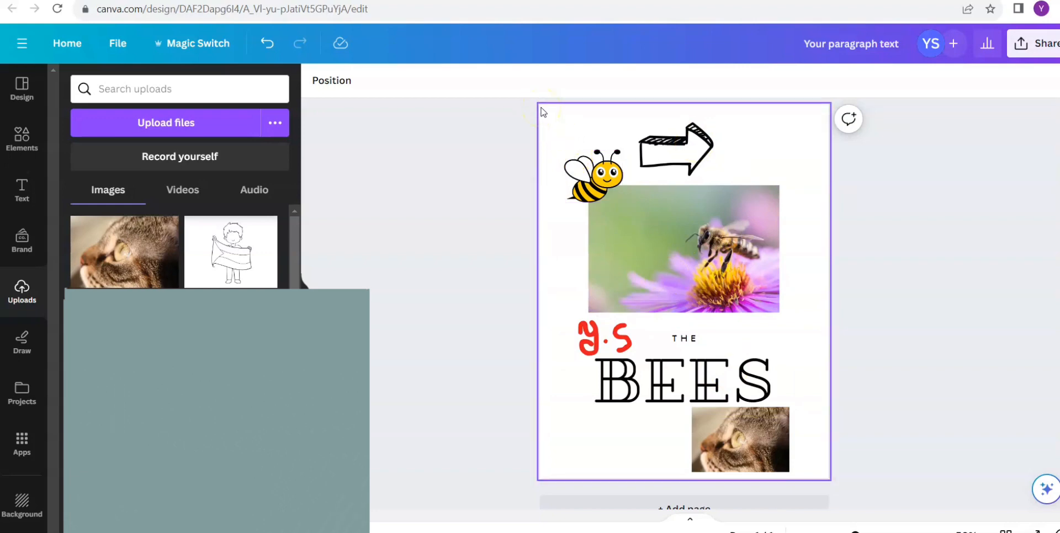
- Group all the elements on the page, shrink the group slightly and recentre it on the page
drag(541, 108, 817, 477)
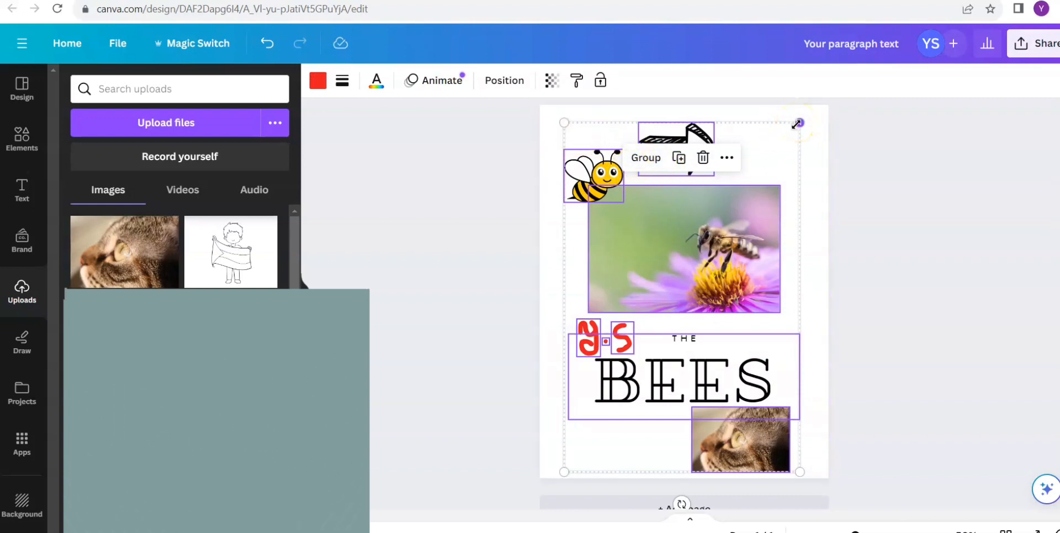
click(654, 160)
mouse_move(754, 232)
mouse_down()
mouse_move(766, 197)
mouse_move(761, 238)
mouse_up()
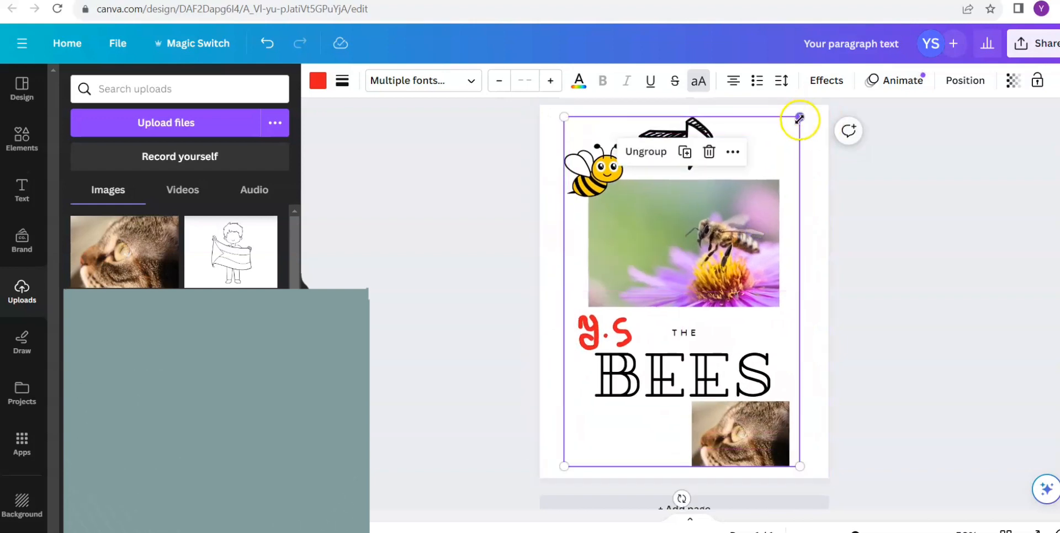
drag(799, 118, 779, 148)
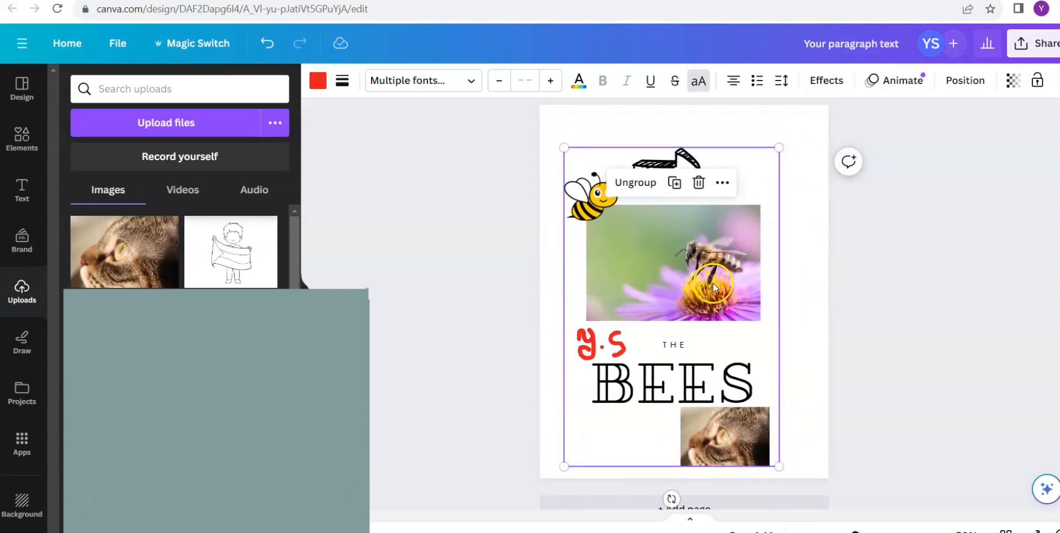
drag(713, 283, 723, 268)
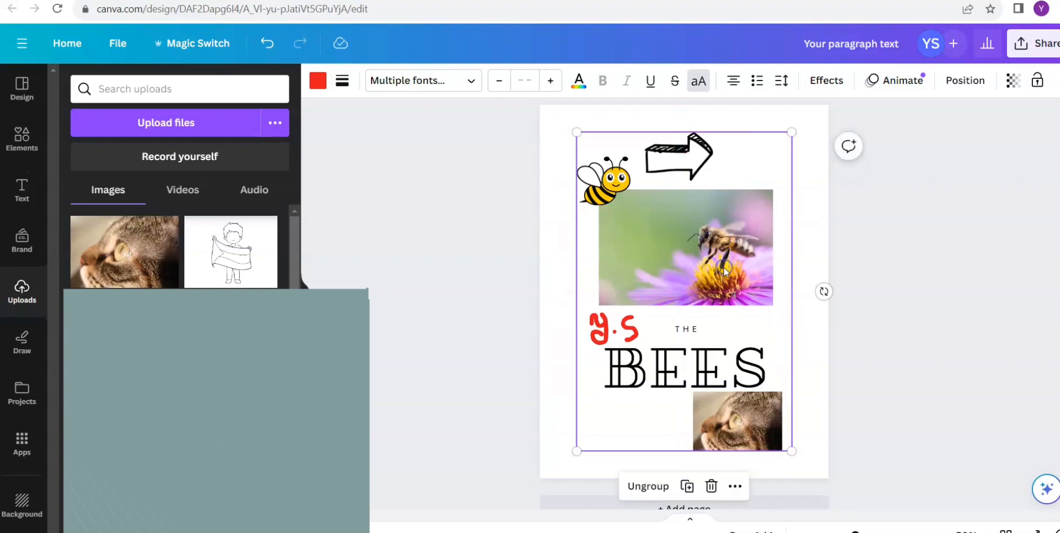
- Add a thick solid black border to the pictures and graphics in the group
click(343, 82)
drag(450, 171, 362, 151)
click(517, 312)
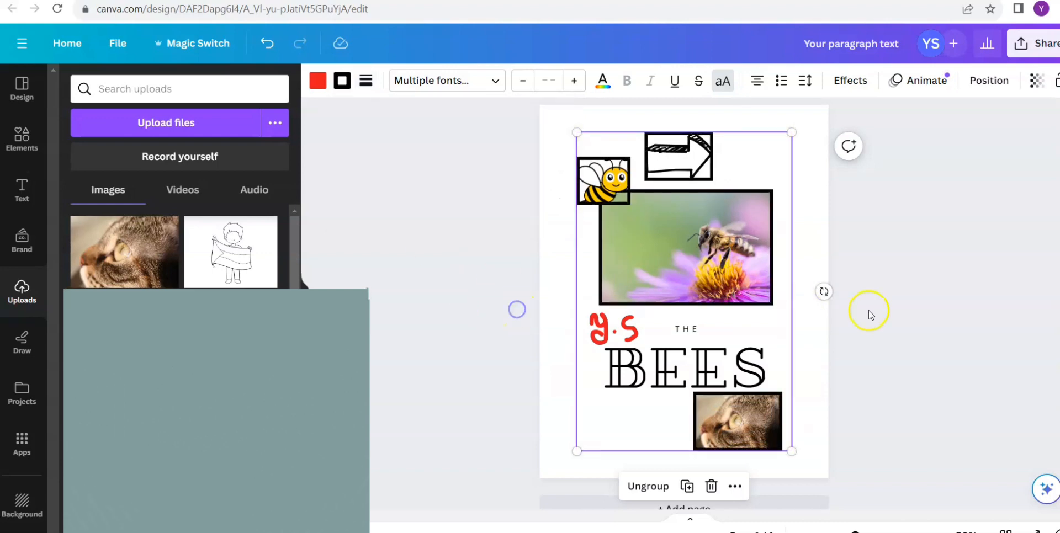
click(976, 354)
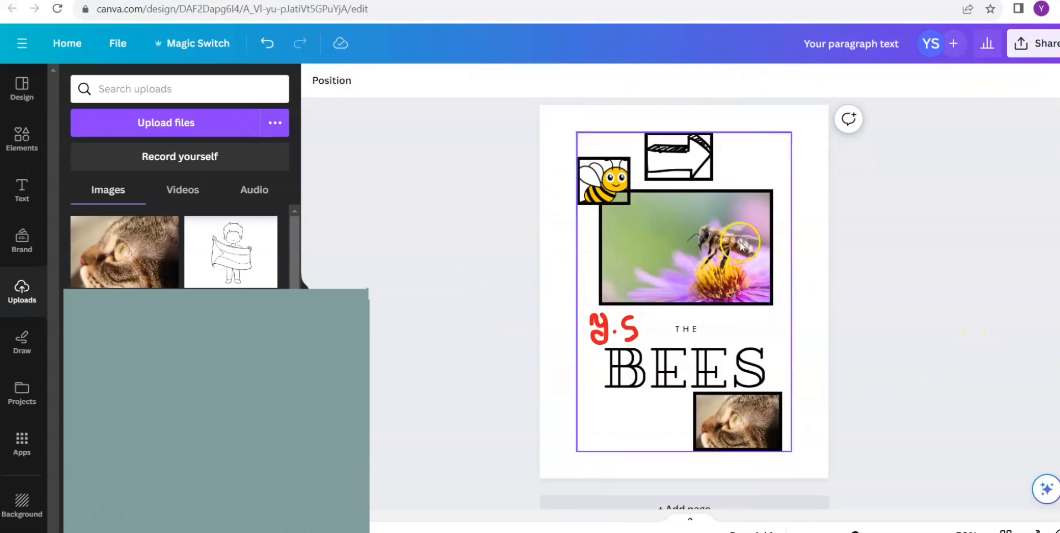
- Ungroup the elements and shift them all together slightly toward the page's right edge
click(717, 212)
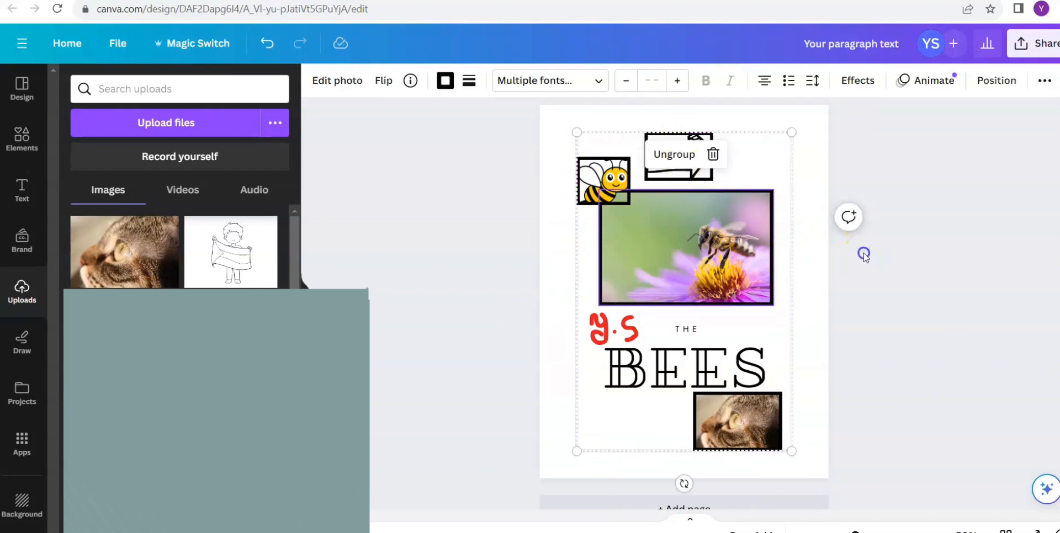
click(859, 296)
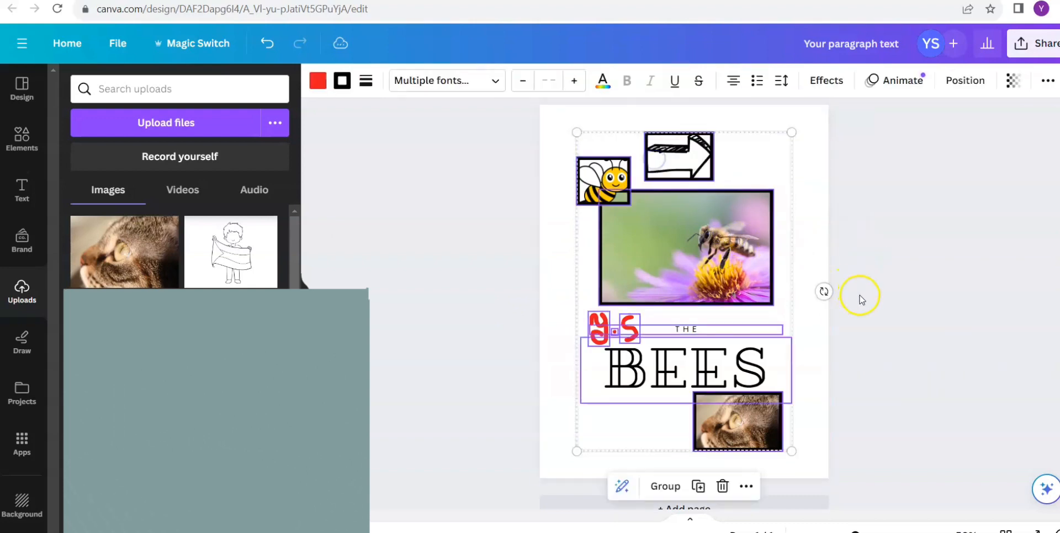
drag(808, 454, 563, 118)
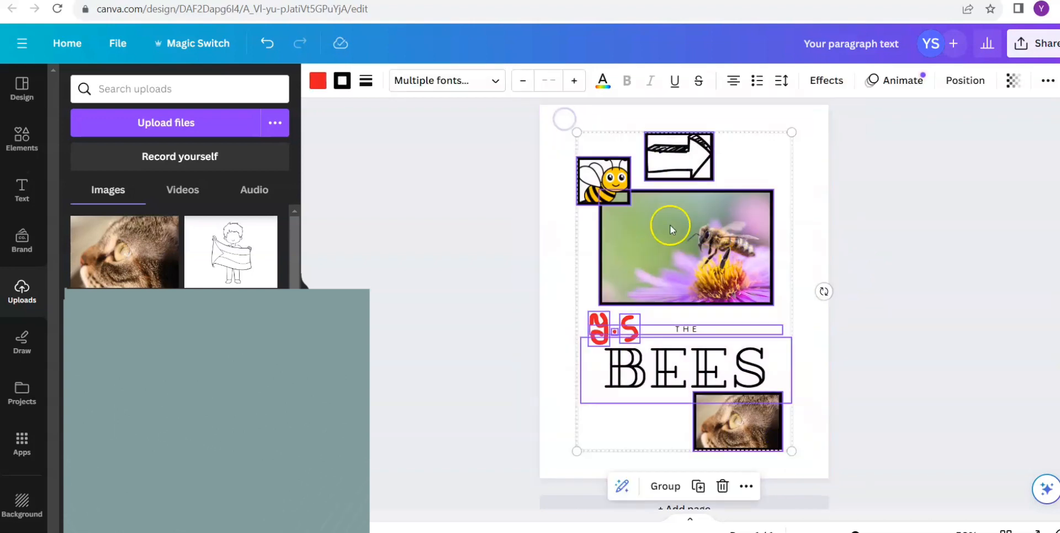
mouse_move(670, 224)
mouse_down()
mouse_move(643, 208)
mouse_move(678, 228)
mouse_up()
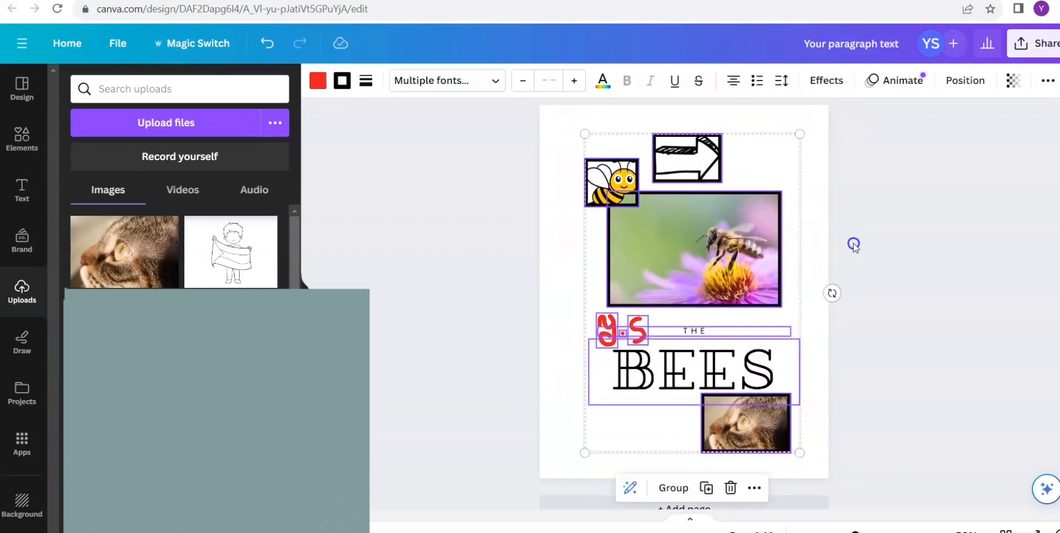
click(853, 244)
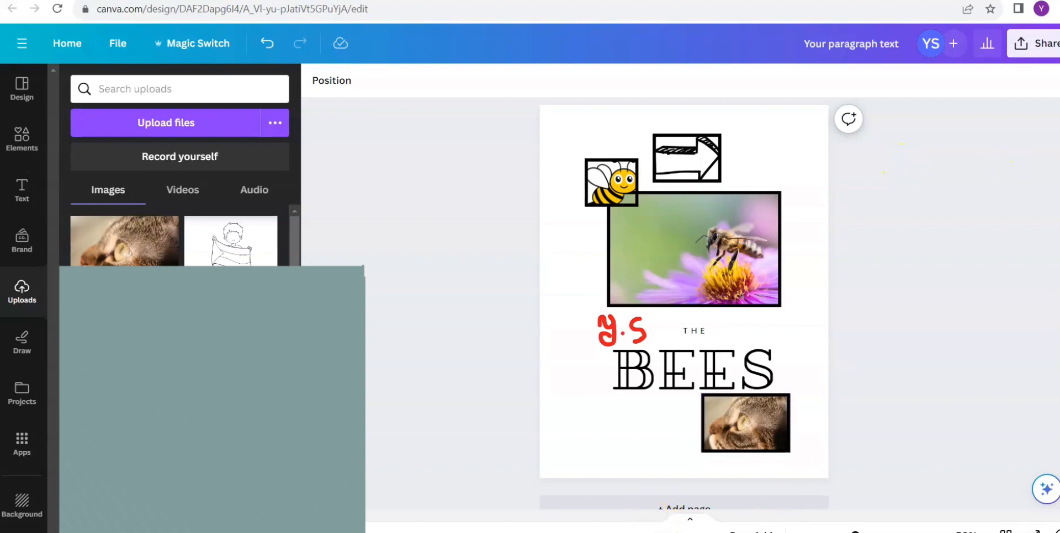
- Download the design with the file type PDF Standard, keeping the download settings saved
click(1056, 9)
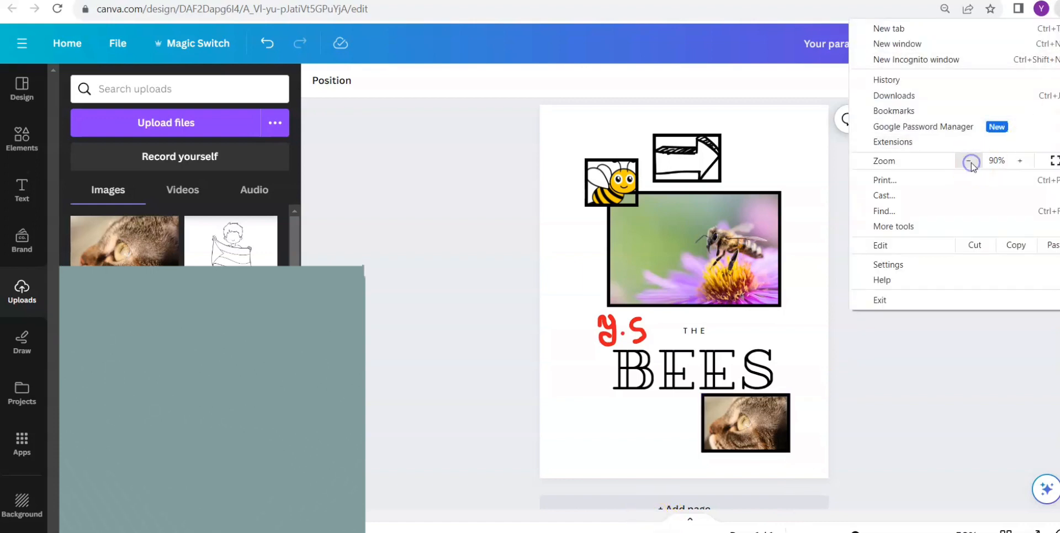
click(915, 367)
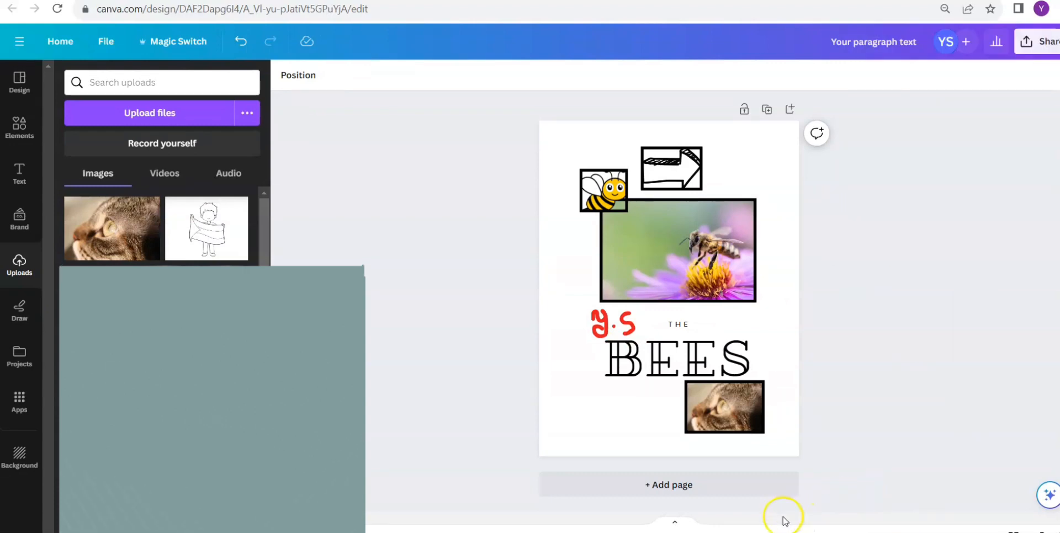
click(1048, 44)
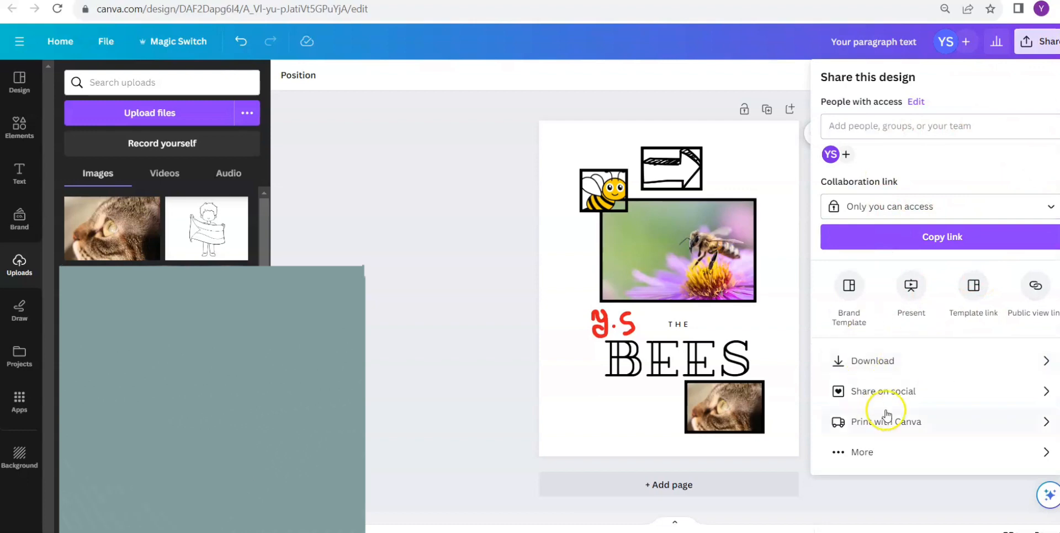
click(894, 363)
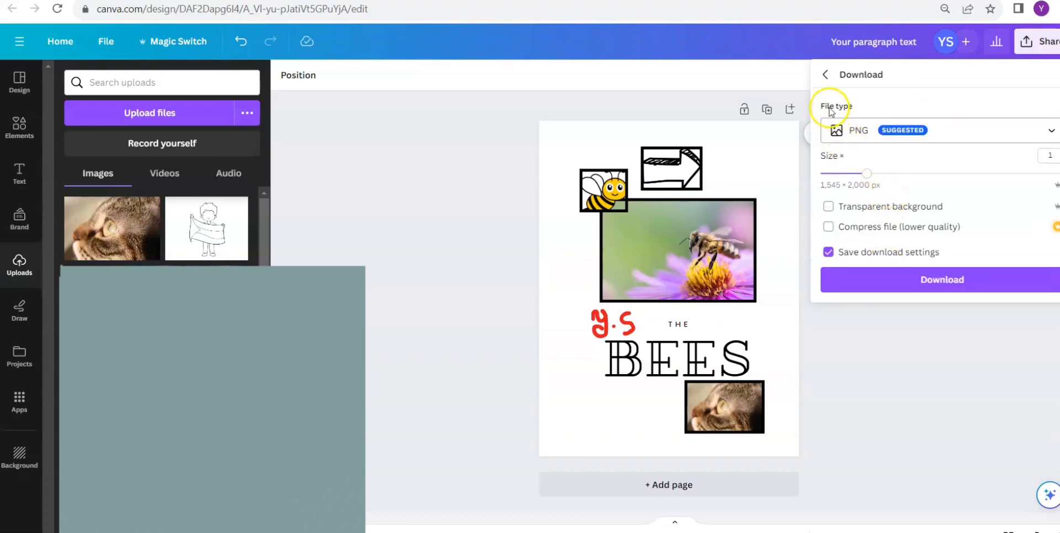
click(945, 137)
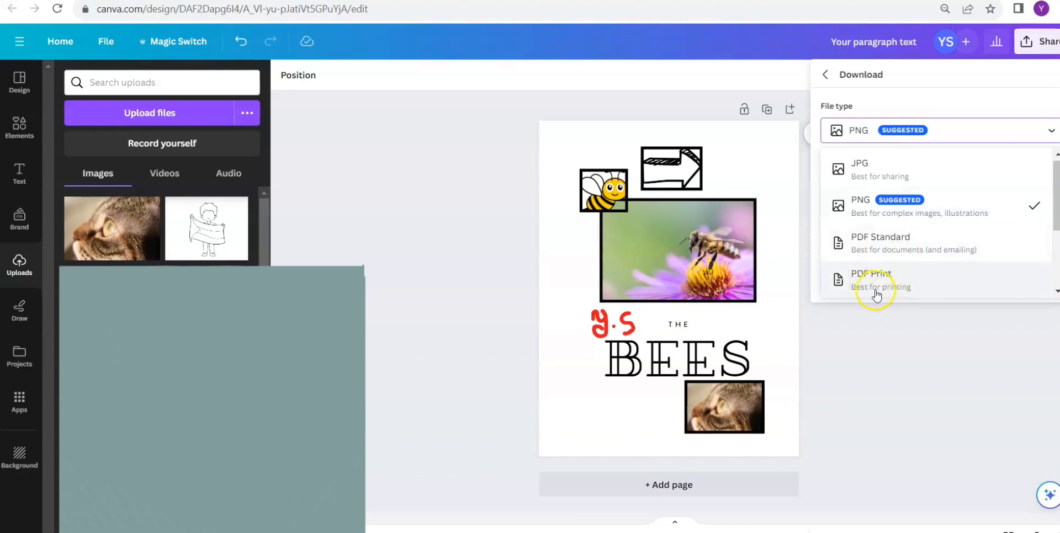
click(892, 255)
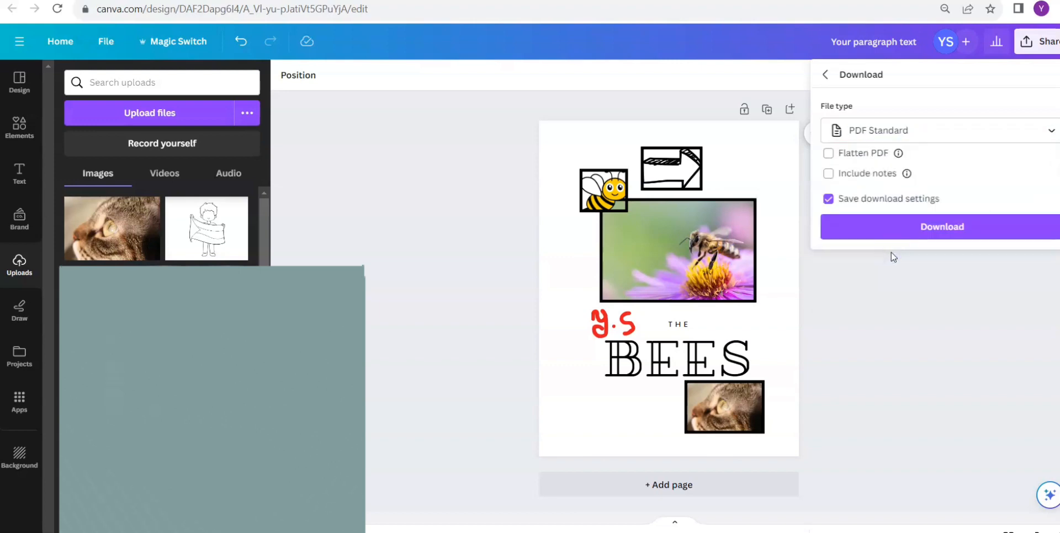
click(882, 231)
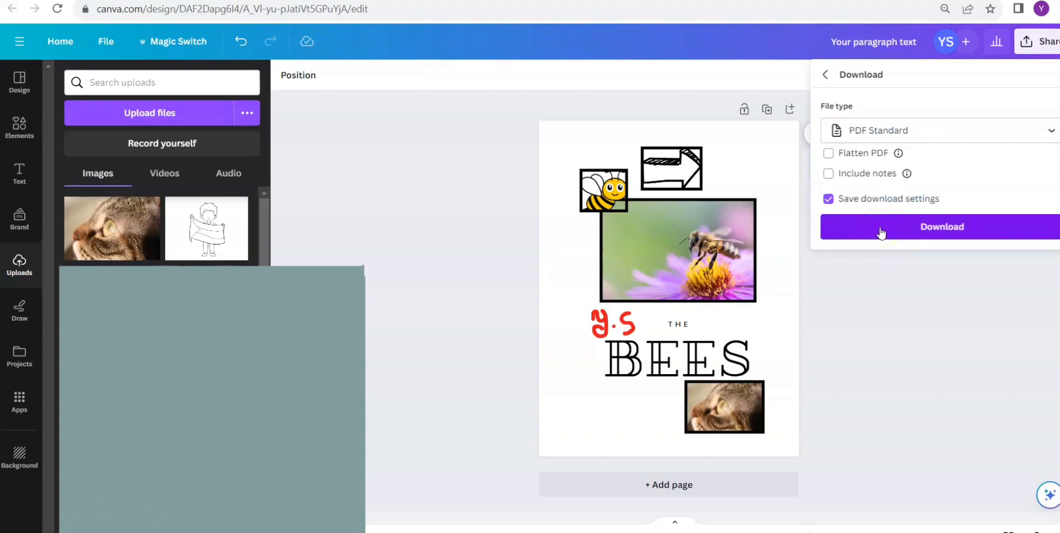
click(881, 231)
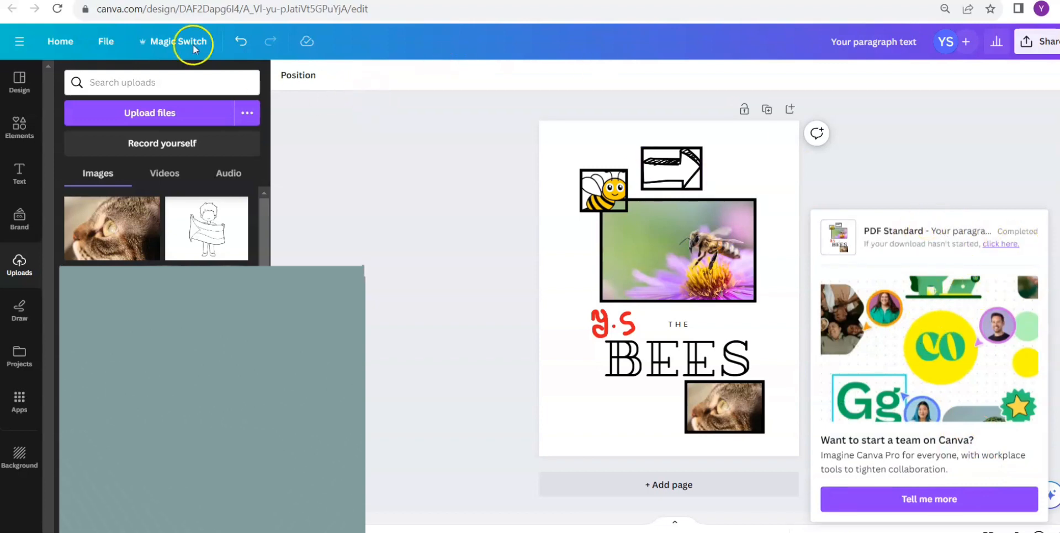
- Rename the design as "the bees"
click(103, 46)
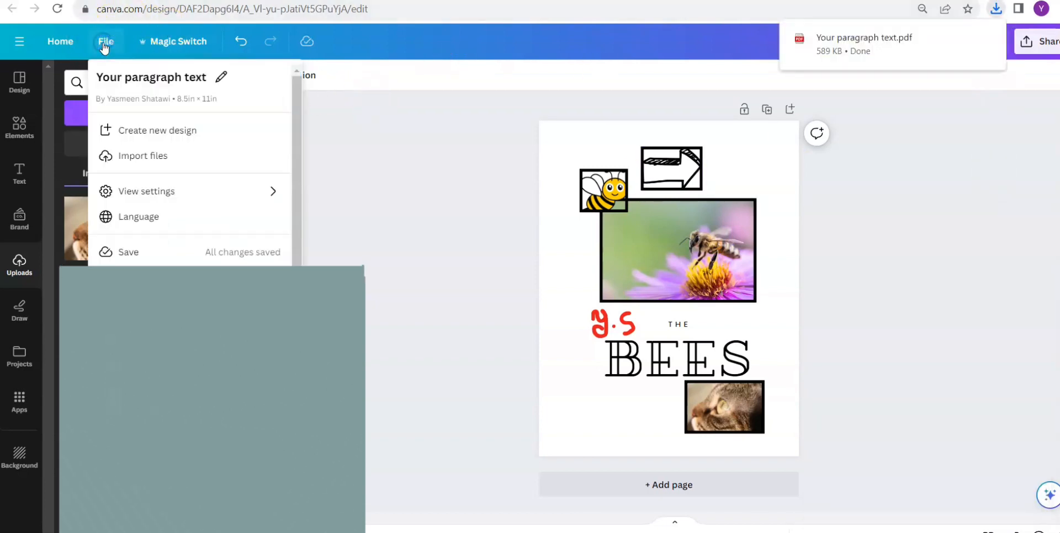
click(208, 77)
text(t)
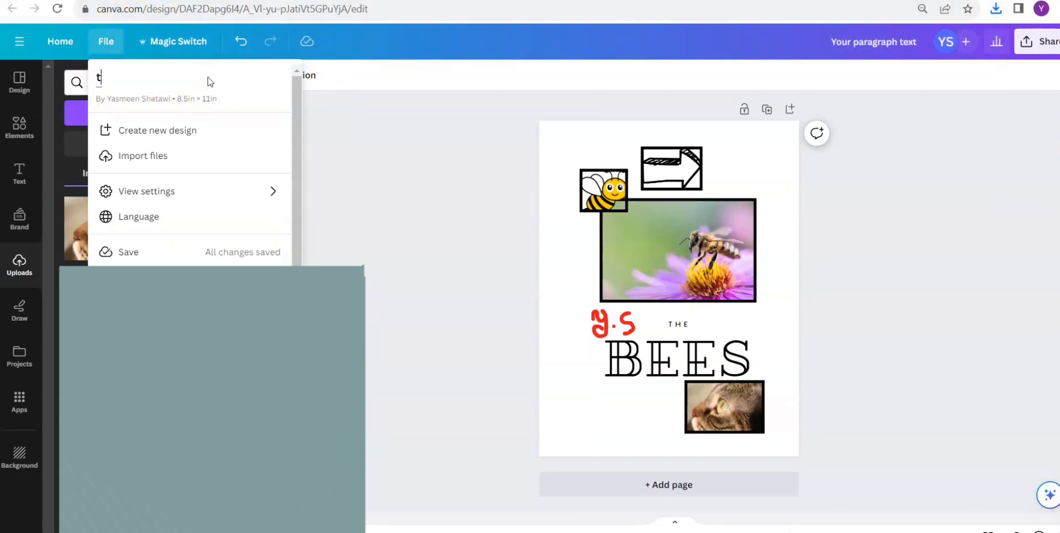
text(he bees)
key(Return)
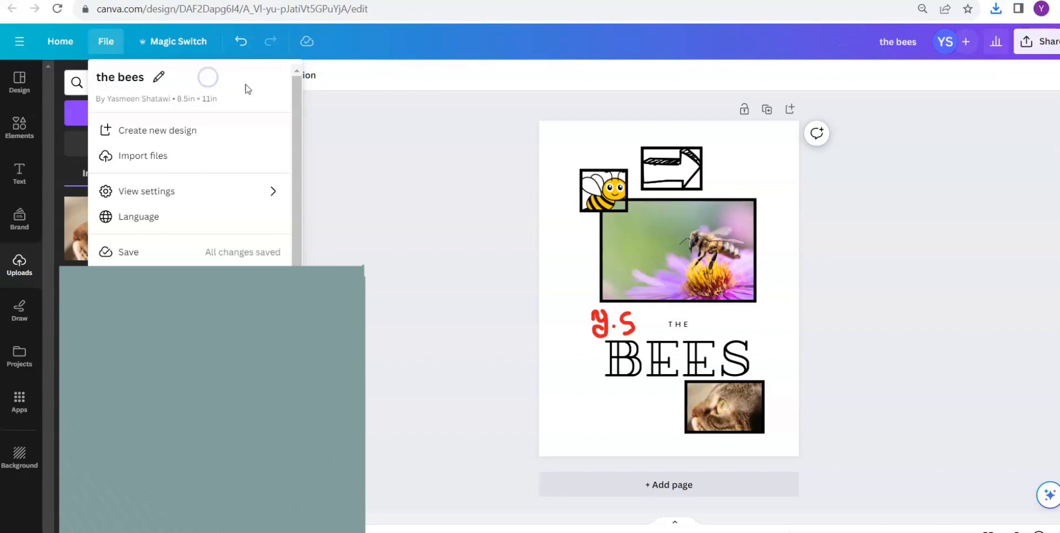
click(469, 194)
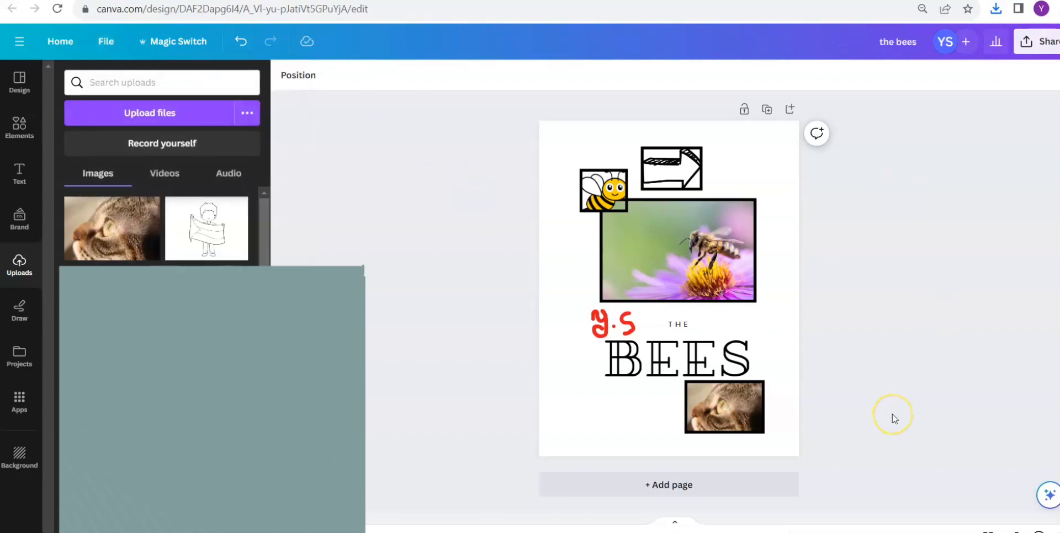
- Open the collection of ready-made design templates
click(22, 80)
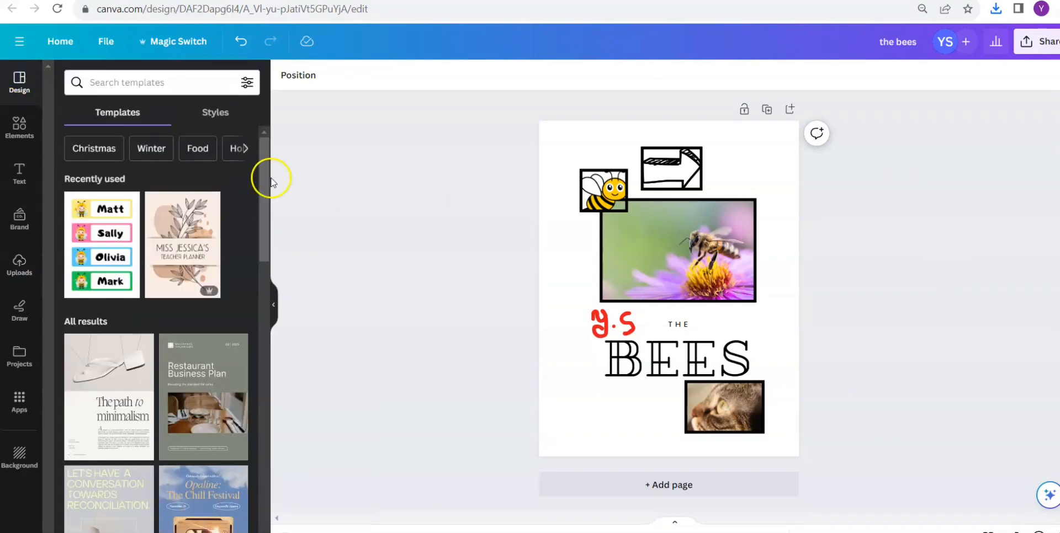